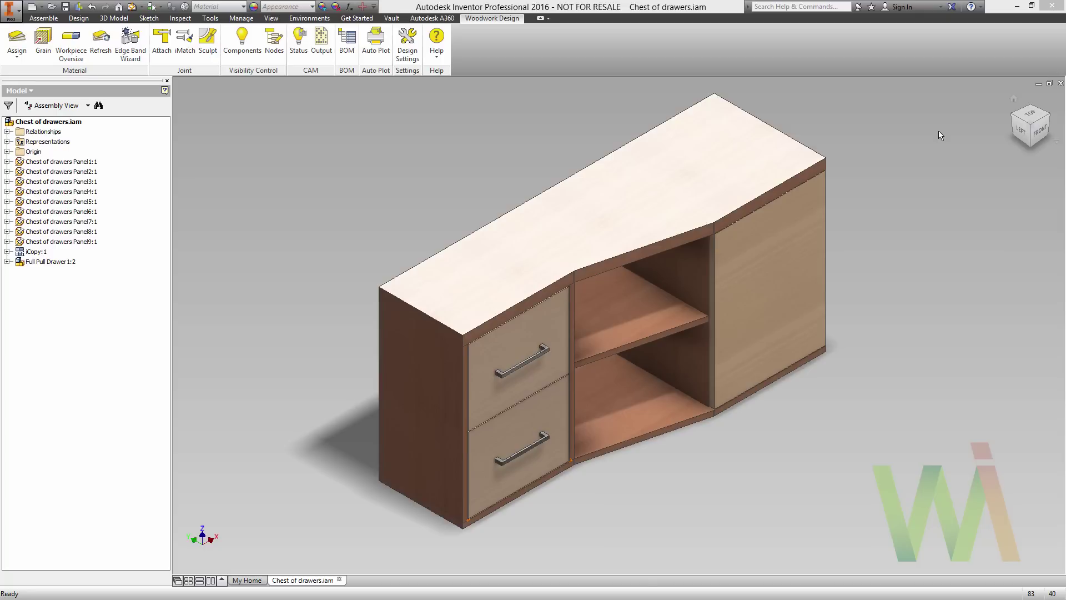
Step: Hide the top and lower drawers through Visibility in each drawer's marking menu
{"action": "right_click", "coordinate": [516, 383]}
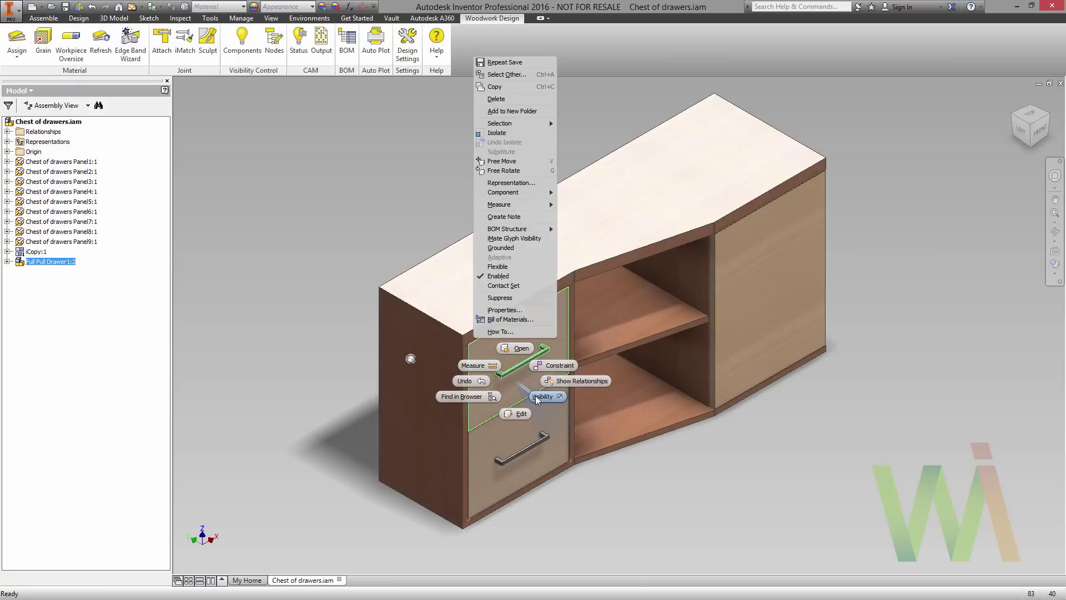
{"action": "left_click", "coordinate": [536, 397]}
{"action": "right_click", "coordinate": [534, 402]}
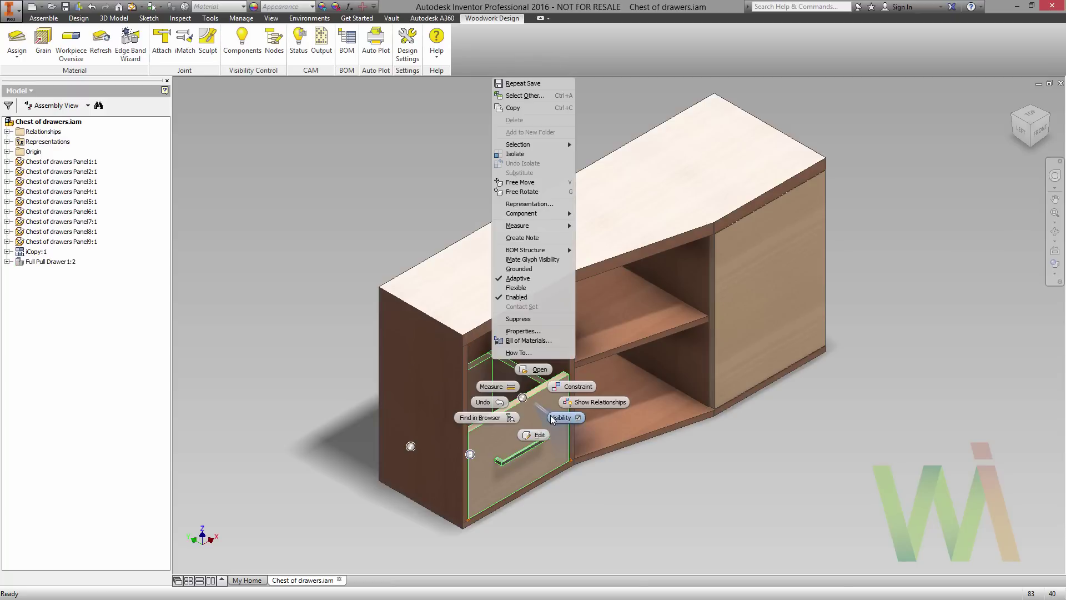
{"action": "left_click", "coordinate": [553, 418]}
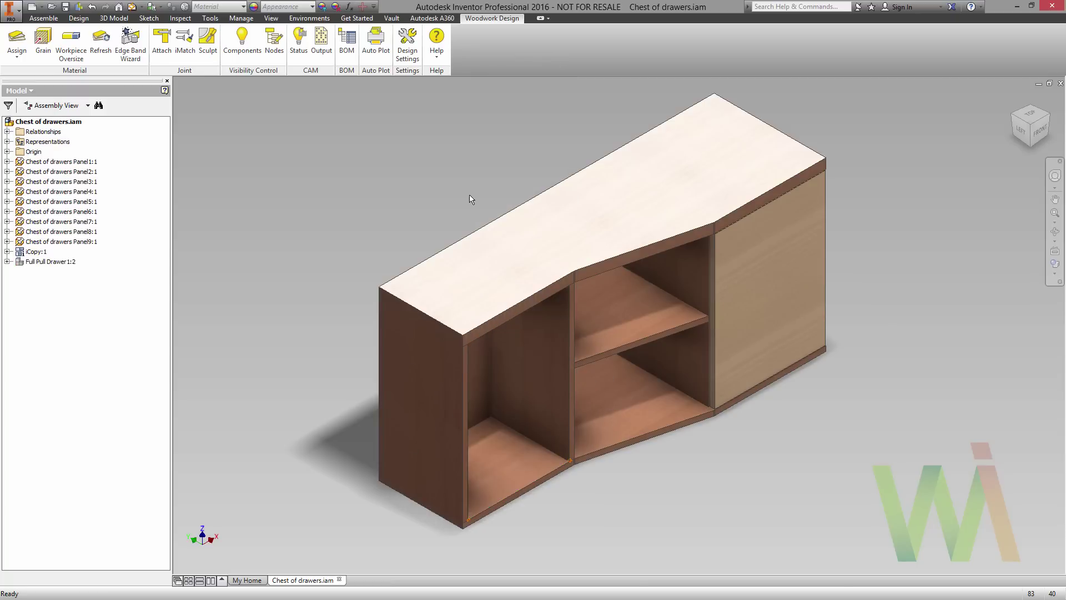
Step: Place MINIFIX D15 v2.ipt from Library > Fixed joints > Minifix joint beside the cabinet (18 mm board, 34 mm pin)
{"action": "left_click", "coordinate": [44, 20]}
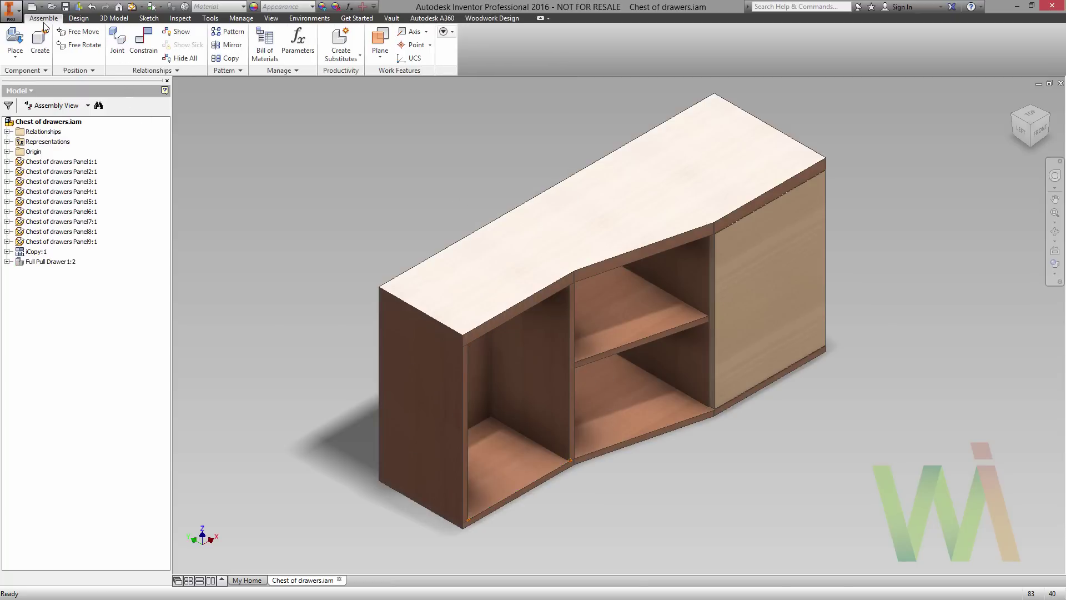
{"action": "left_click", "coordinate": [15, 38]}
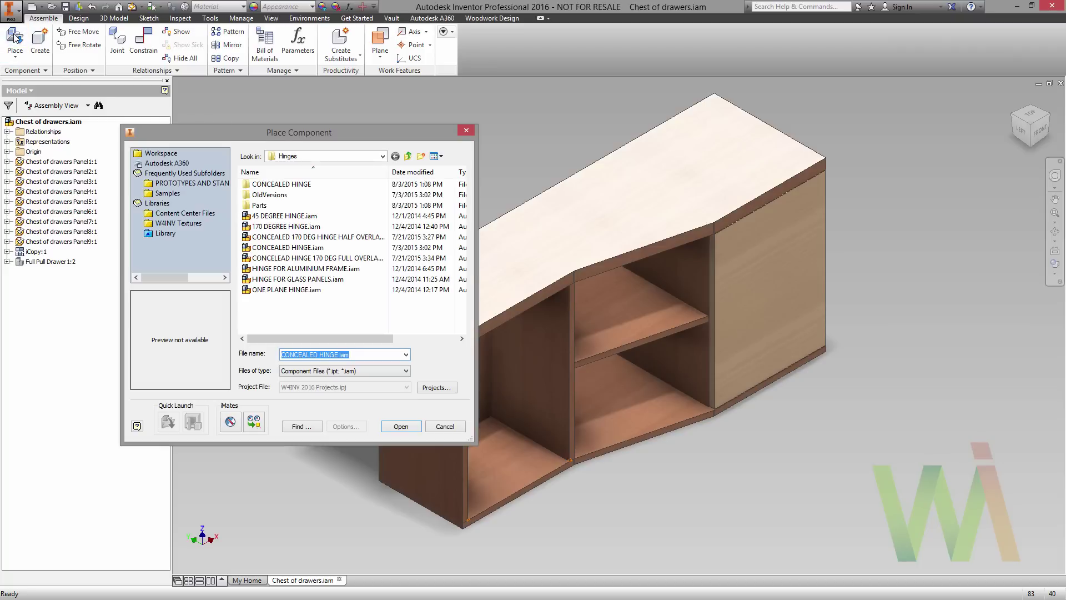
{"action": "left_click", "coordinate": [165, 234]}
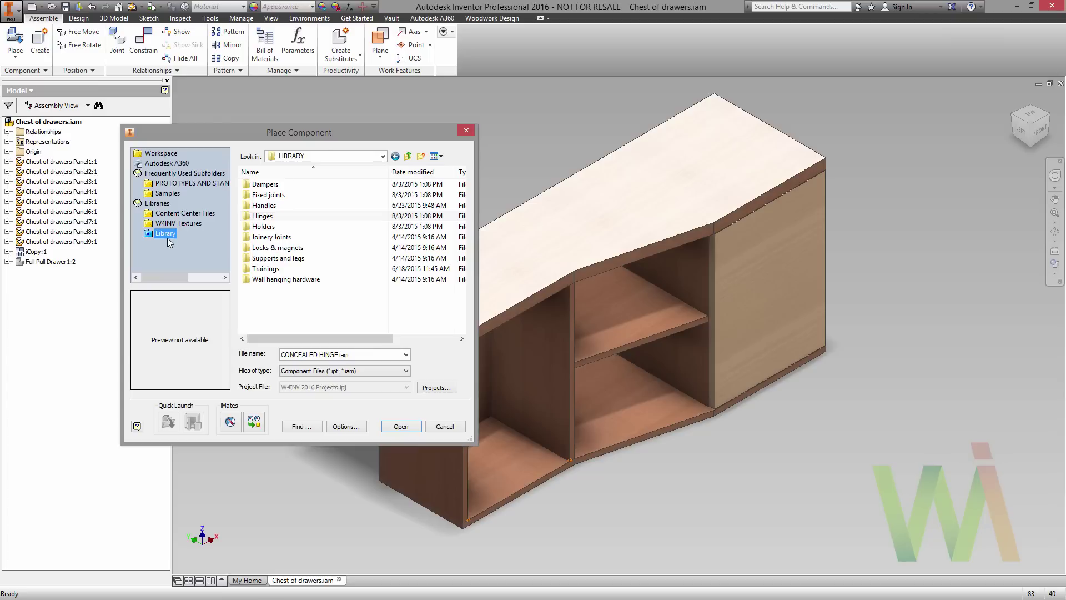
{"action": "double_click", "coordinate": [268, 195]}
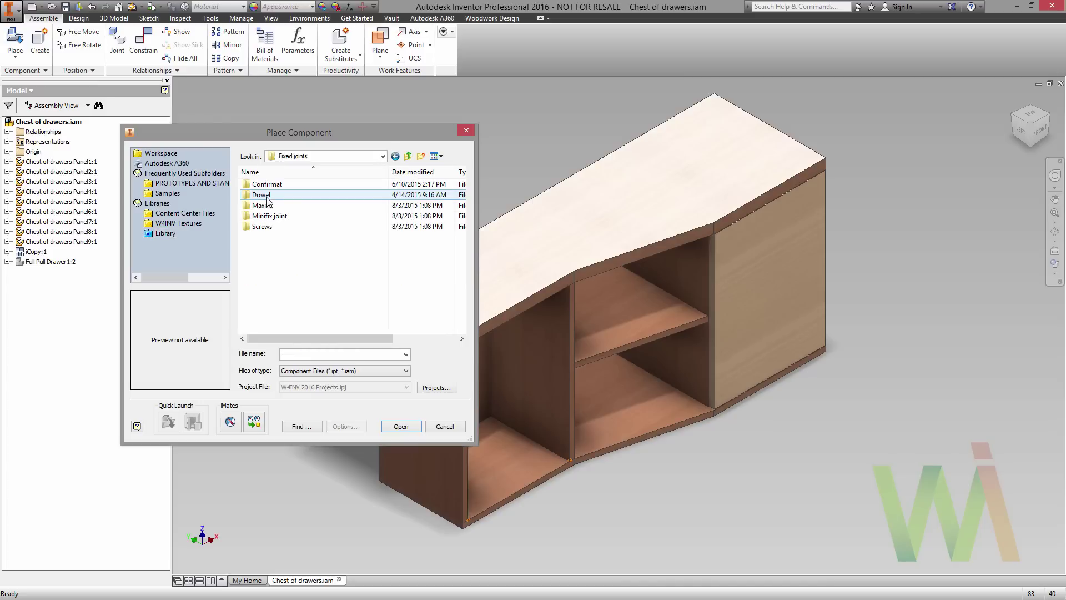
{"action": "double_click", "coordinate": [272, 217]}
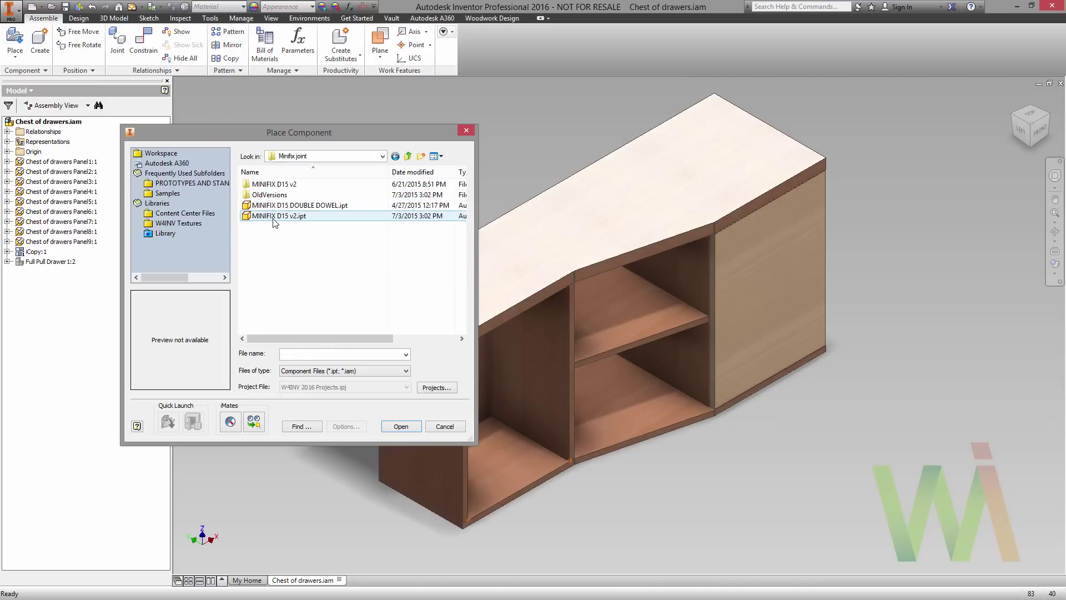
{"action": "left_click", "coordinate": [274, 218]}
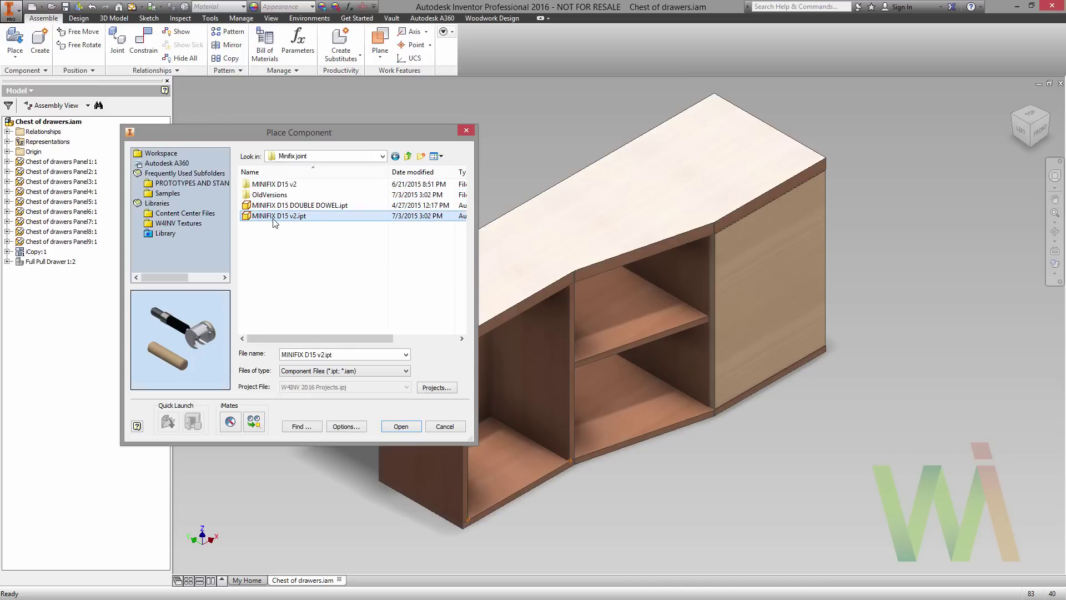
{"action": "left_click", "coordinate": [397, 426]}
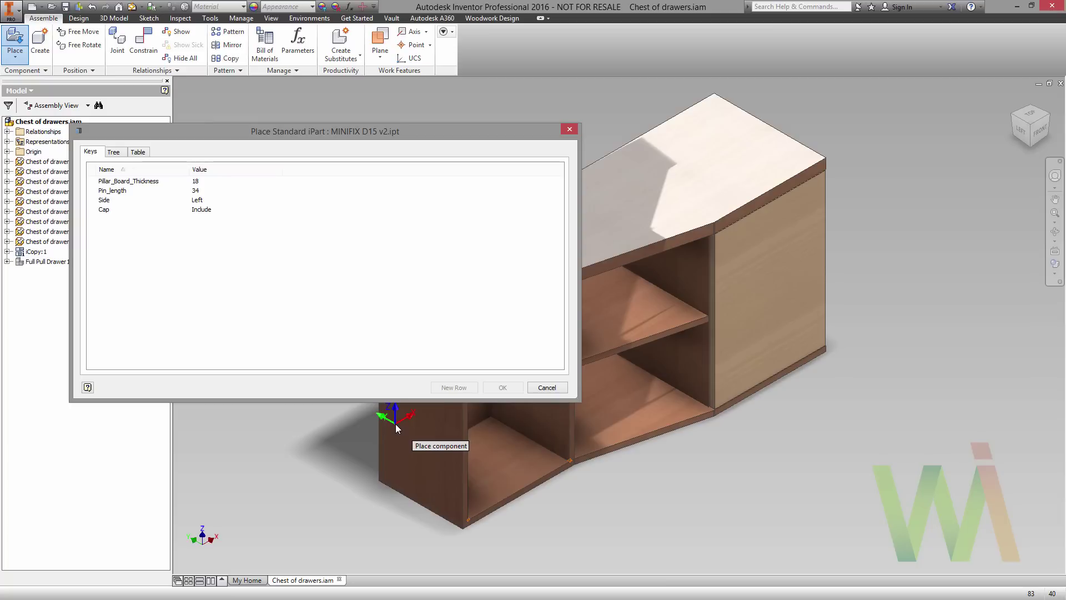
{"action": "left_click", "coordinate": [282, 440]}
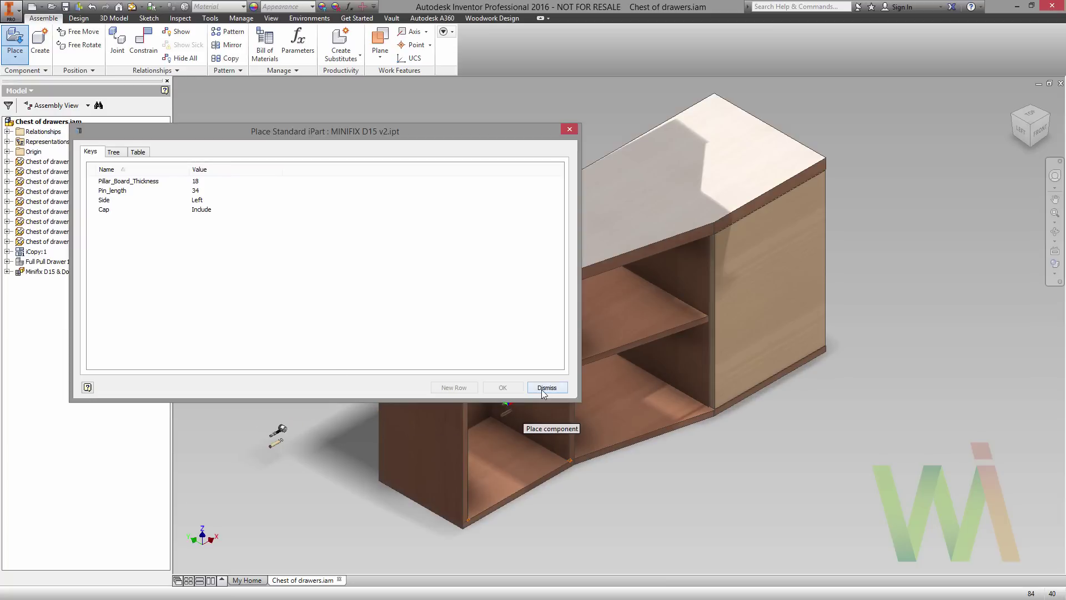
{"action": "left_click", "coordinate": [546, 387]}
Step: Place CONCEALED HINGE.iam from Library > Hinges beside the cabinet as a full-overlay hinge
{"action": "left_click", "coordinate": [22, 51]}
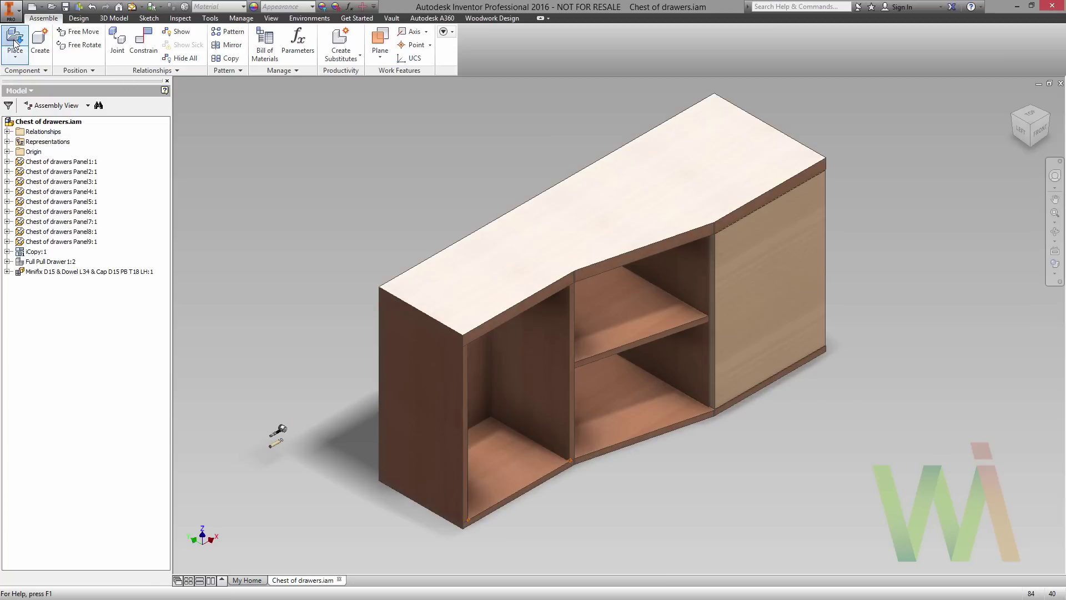
{"action": "left_click", "coordinate": [408, 156]}
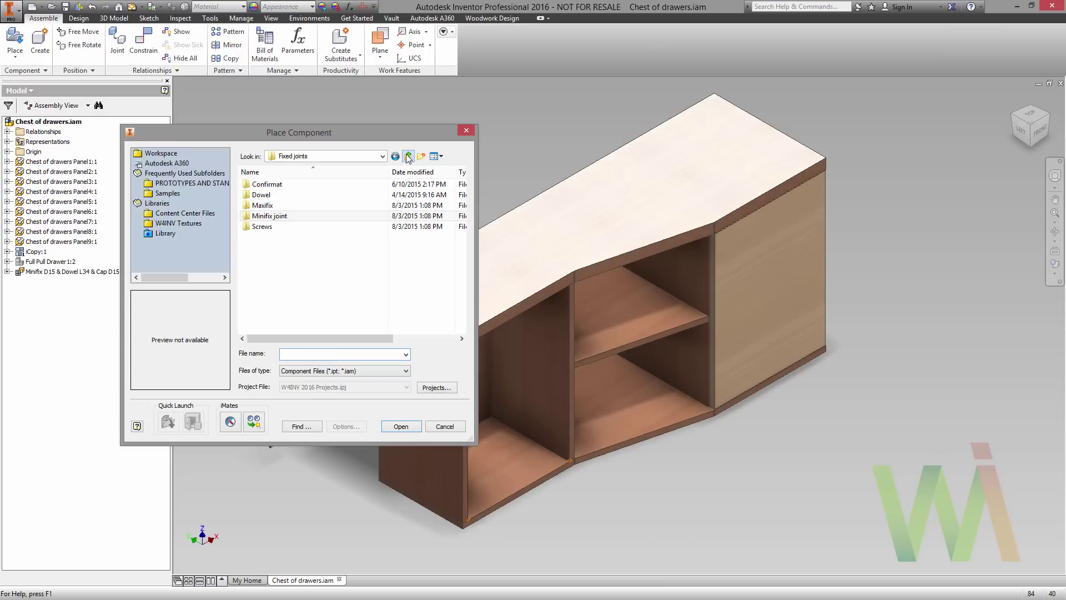
{"action": "left_click", "coordinate": [408, 156]}
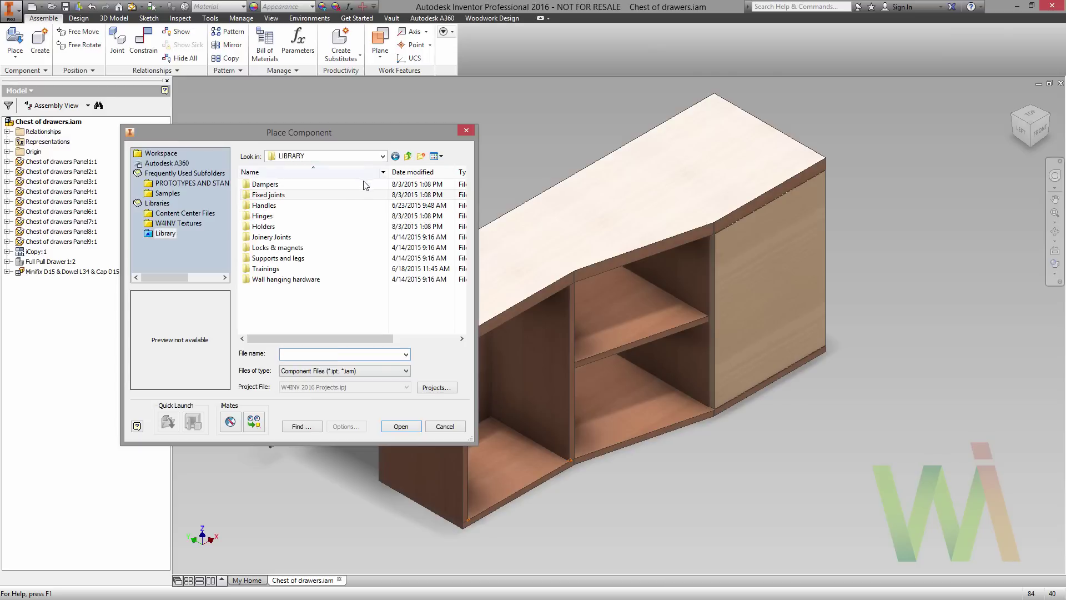
{"action": "double_click", "coordinate": [340, 216]}
{"action": "left_click", "coordinate": [336, 247]}
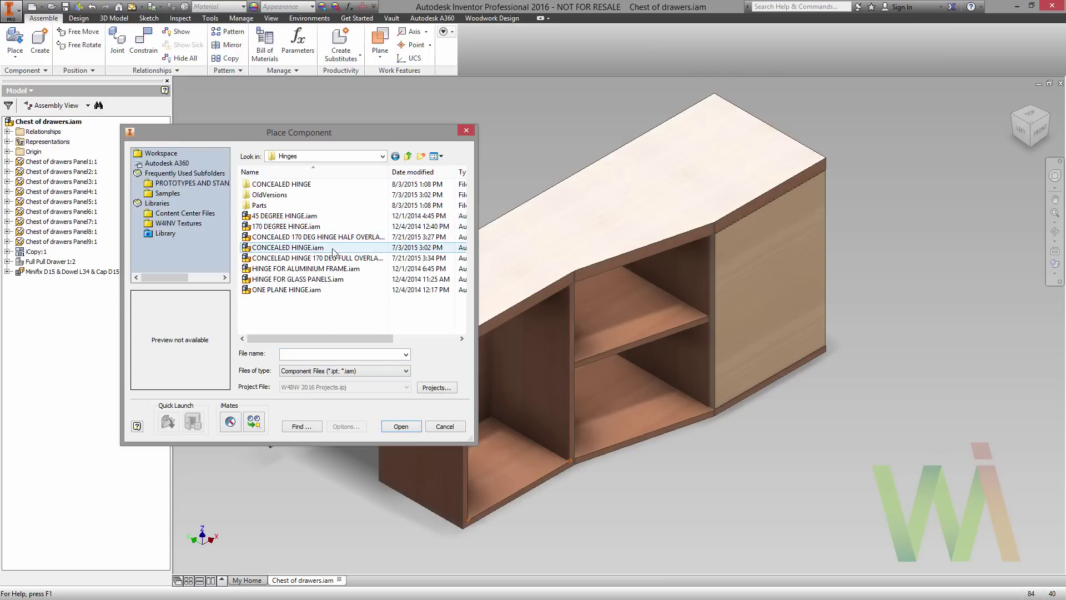
{"action": "left_click", "coordinate": [401, 426]}
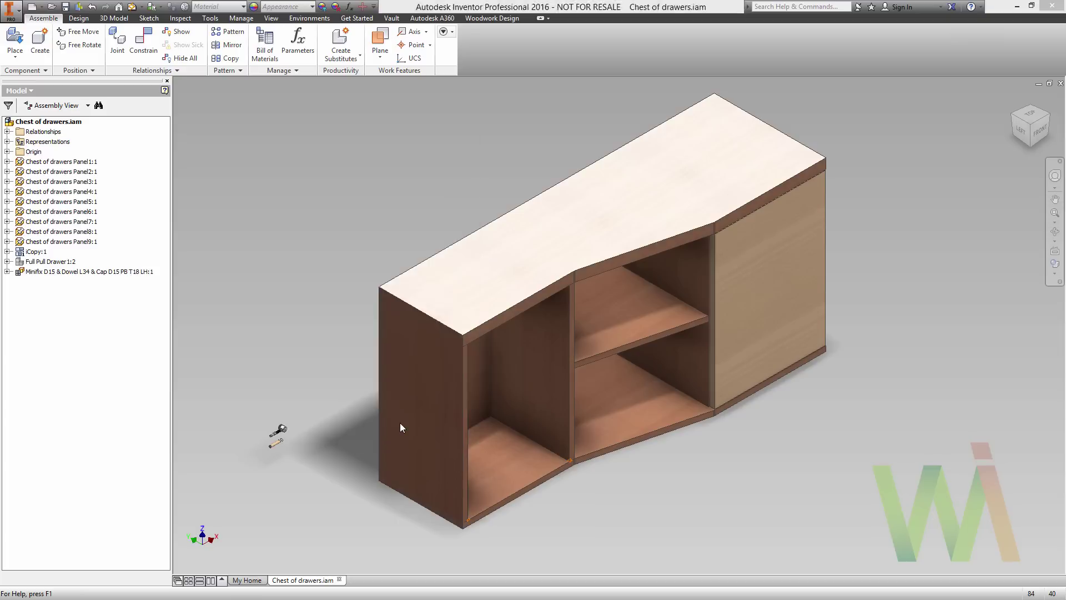
{"action": "left_click", "coordinate": [288, 473]}
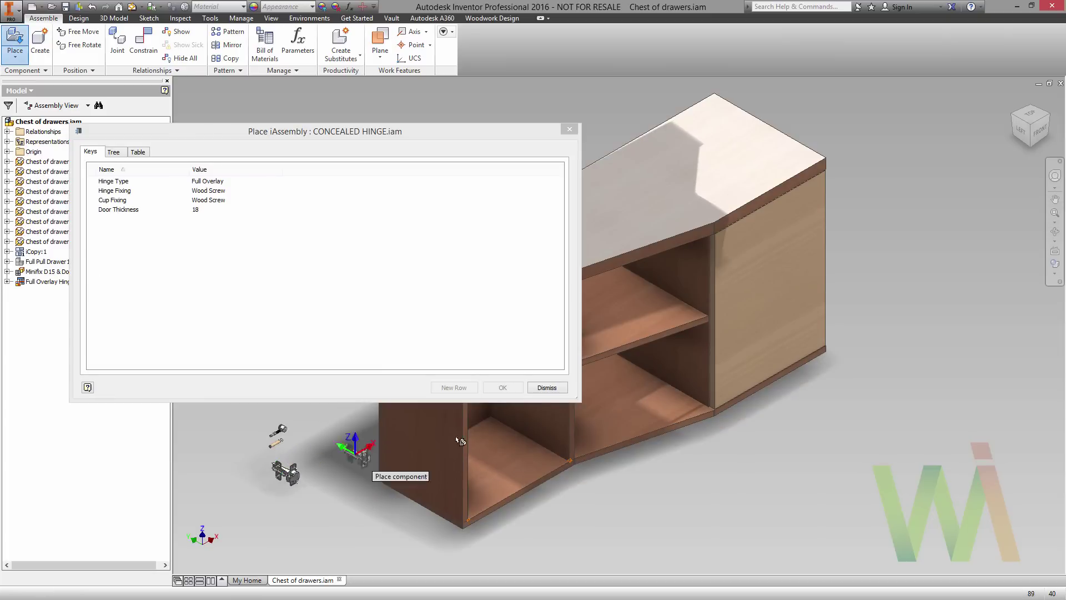
{"action": "left_click", "coordinate": [546, 387]}
Step: Place SQUARE HANDLE.ipt from Library > Handles with handle length 160 beside the cabinet
{"action": "left_click", "coordinate": [15, 42]}
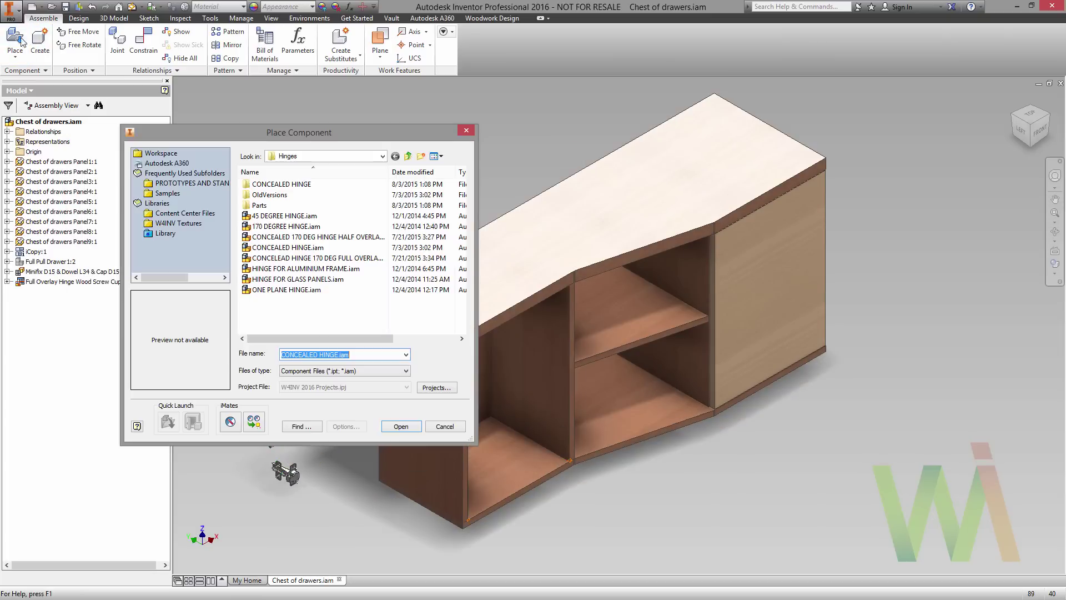
{"action": "left_click", "coordinate": [408, 156]}
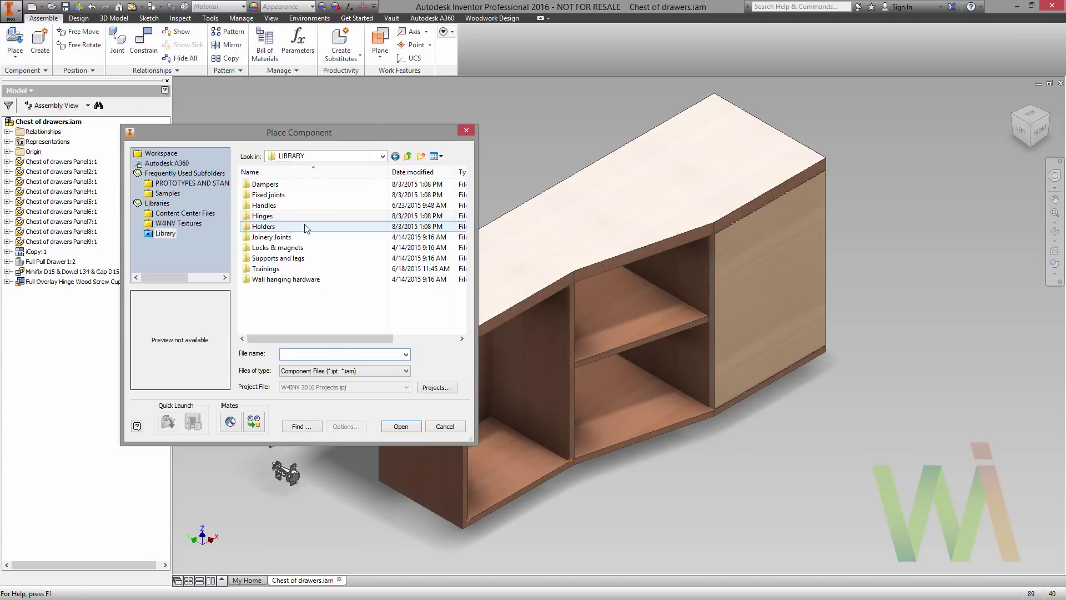
{"action": "double_click", "coordinate": [301, 206]}
{"action": "left_click", "coordinate": [300, 194]}
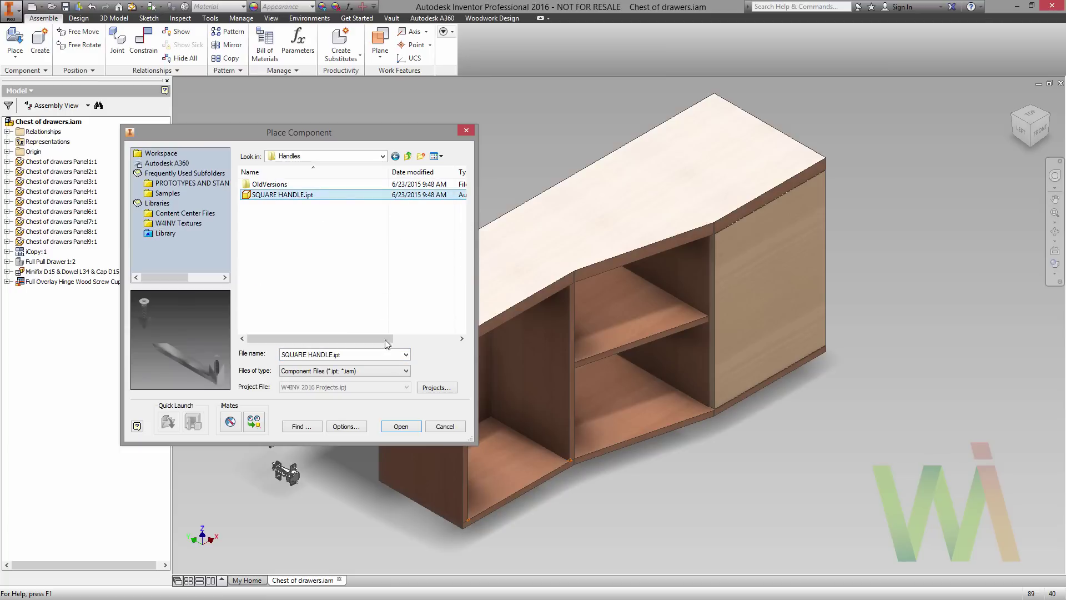
{"action": "left_click", "coordinate": [414, 425]}
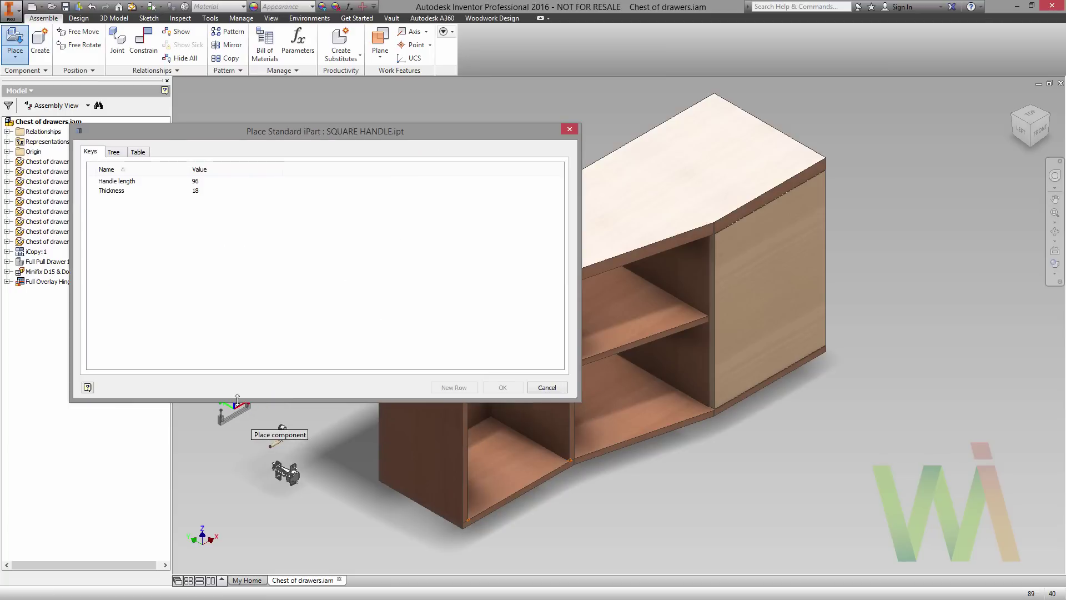
{"action": "left_click", "coordinate": [202, 183]}
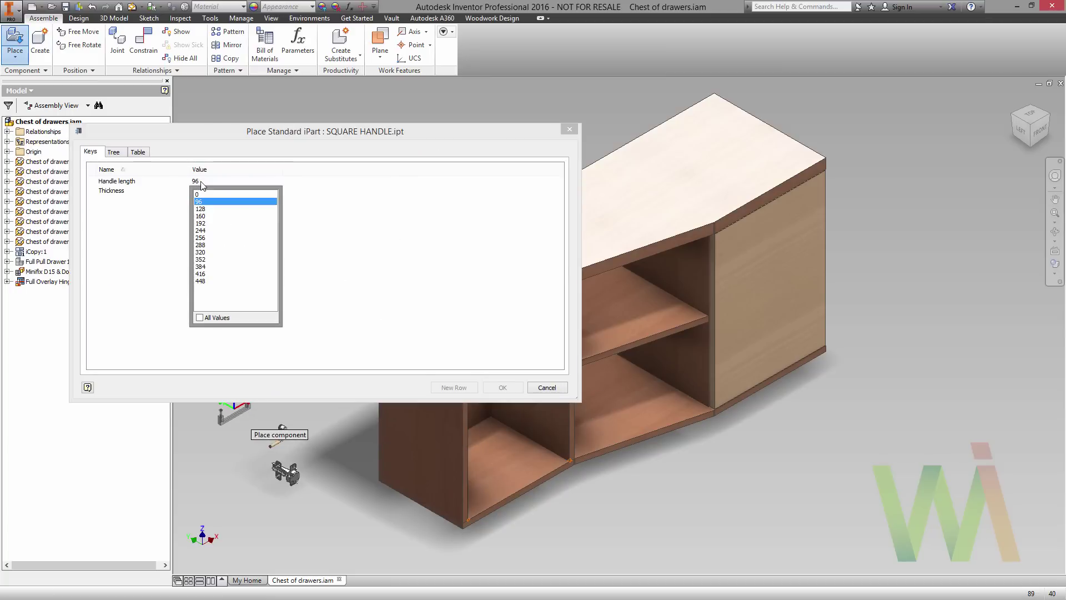
{"action": "left_click", "coordinate": [201, 216]}
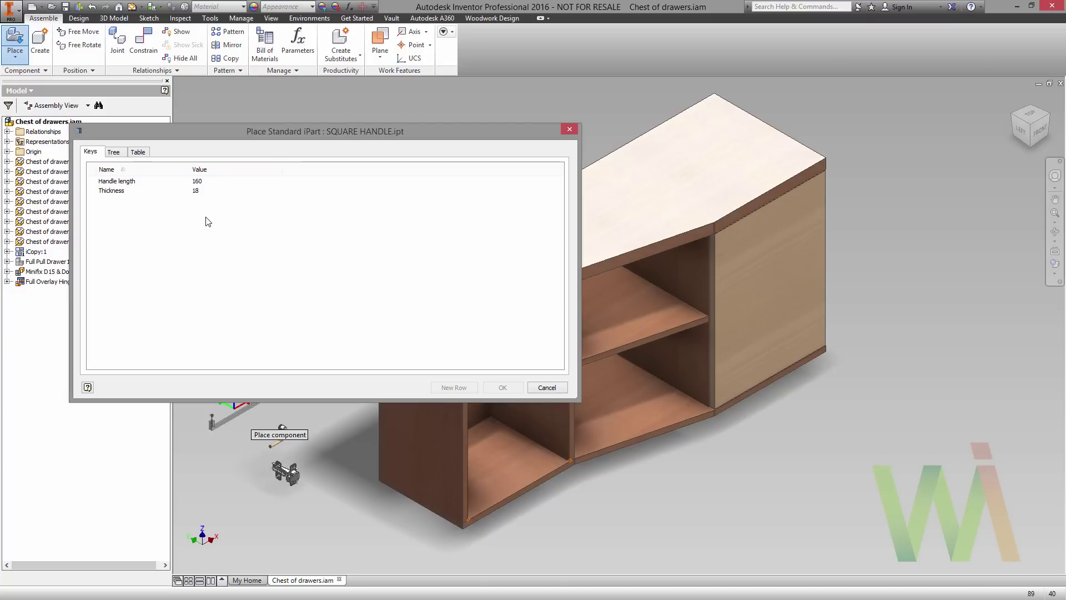
{"action": "left_click", "coordinate": [219, 422]}
{"action": "key", "text": "Escape"}
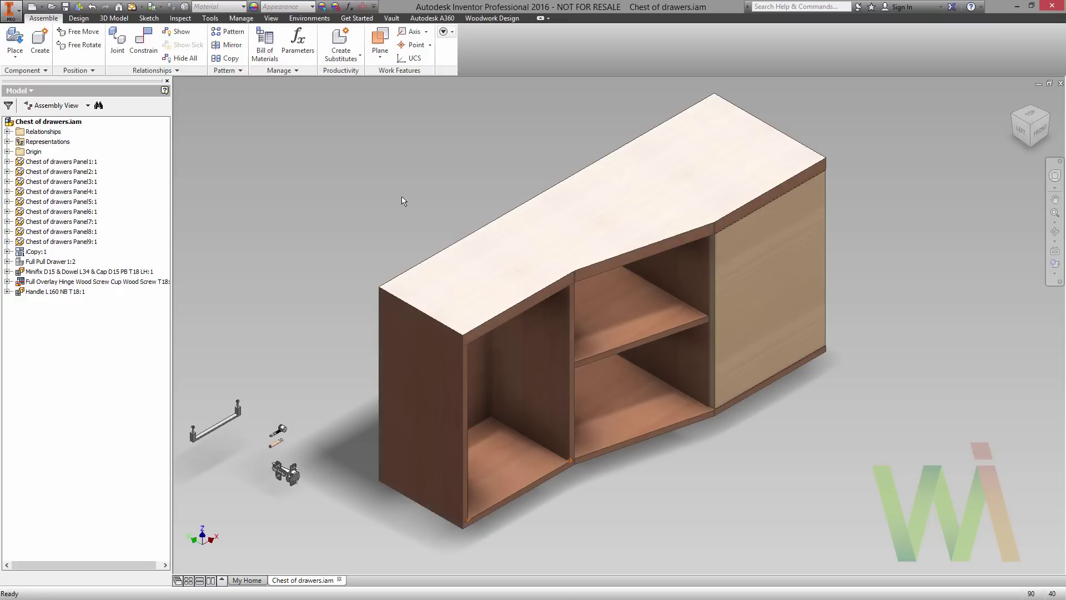
Step: Select the left and right end panels and view the cabinet from the top-left-front corner
{"action": "left_click", "coordinate": [431, 387]}
{"action": "left_click", "coordinate": [1038, 121]}
{"action": "key", "text": "F6"}
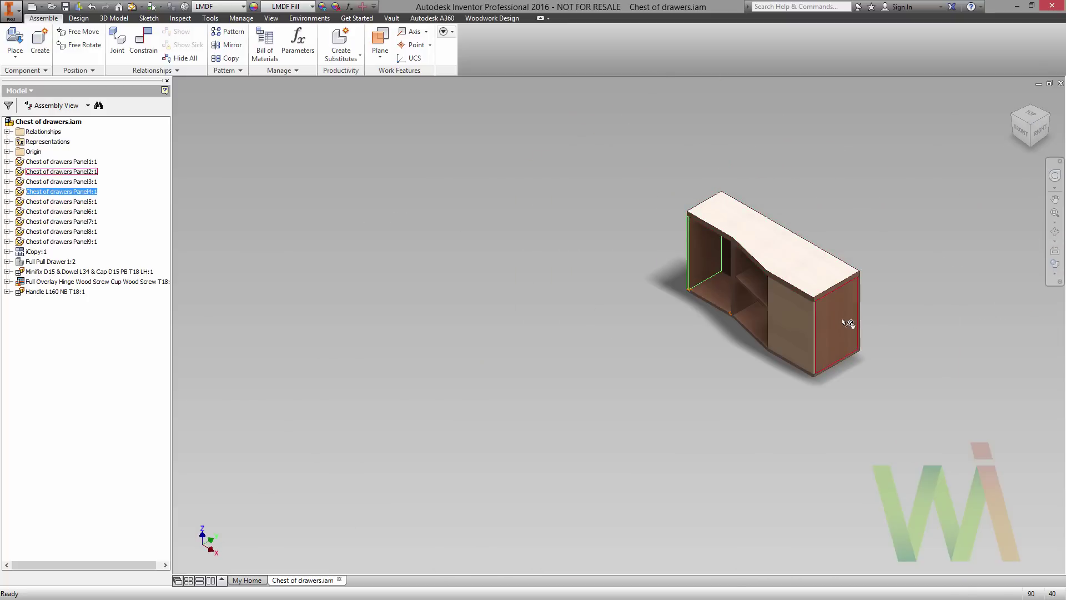
{"action": "left_click", "coordinate": [850, 325]}
{"action": "left_click", "coordinate": [1011, 115]}
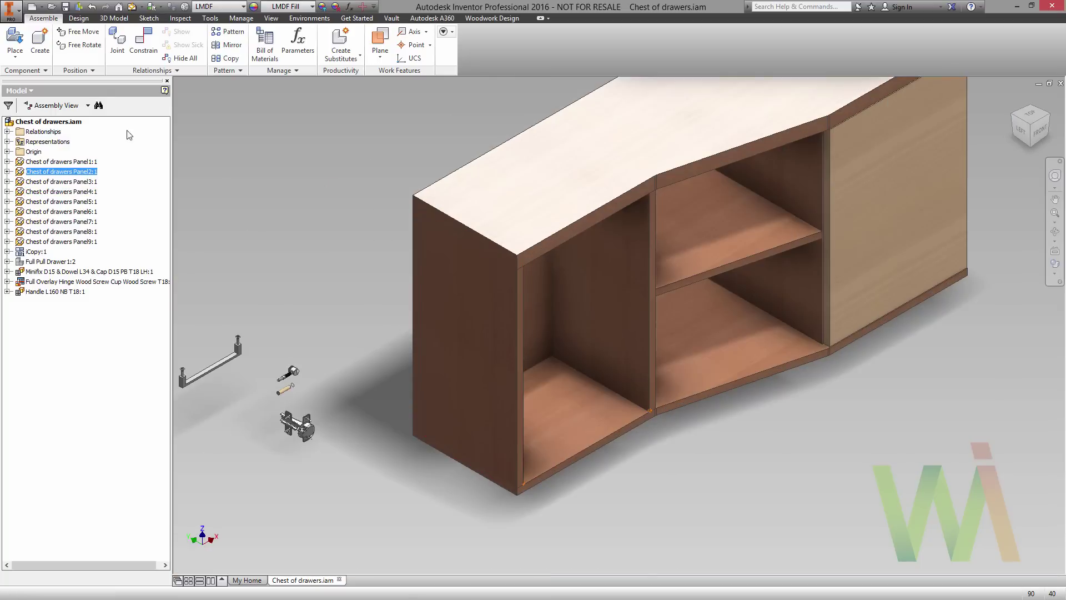
Step: Create Work Plane2 offset -64 mm from the panel's edge face
{"action": "left_click", "coordinate": [380, 41]}
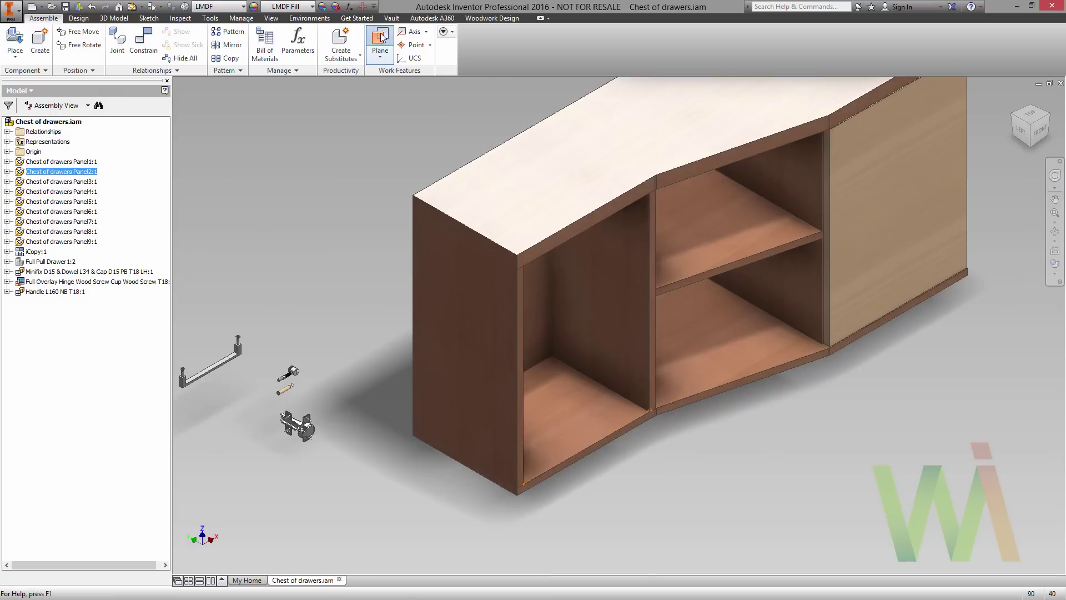
{"action": "scroll", "coordinate": [515, 294], "scroll_direction": "up", "scroll_amount": 3}
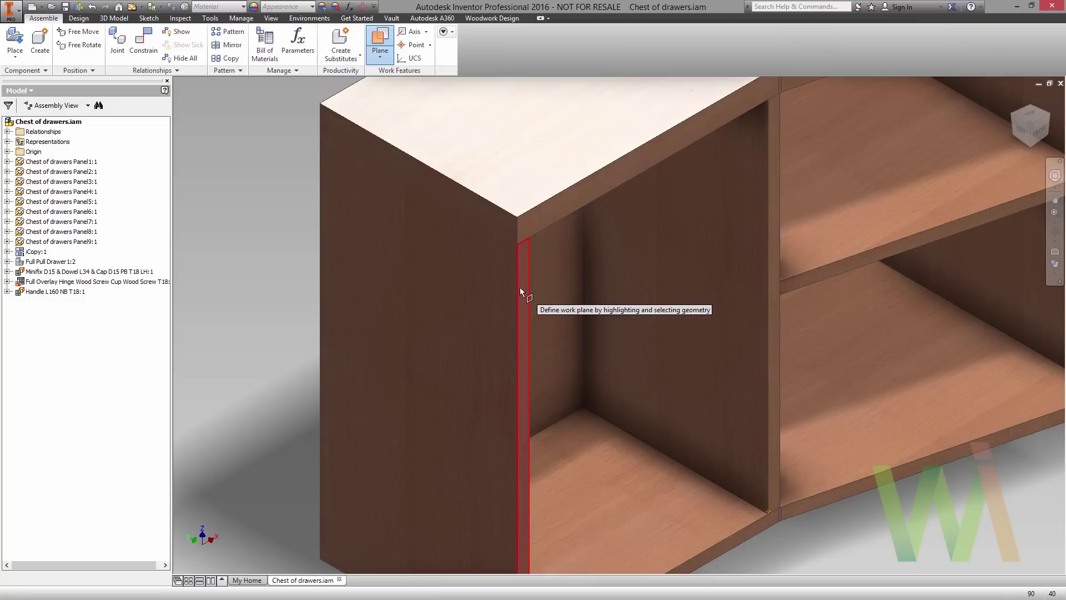
{"action": "left_click", "coordinate": [520, 287]}
{"action": "left_click_drag", "start_coordinate": [490, 281], "coordinate": [487, 281]}
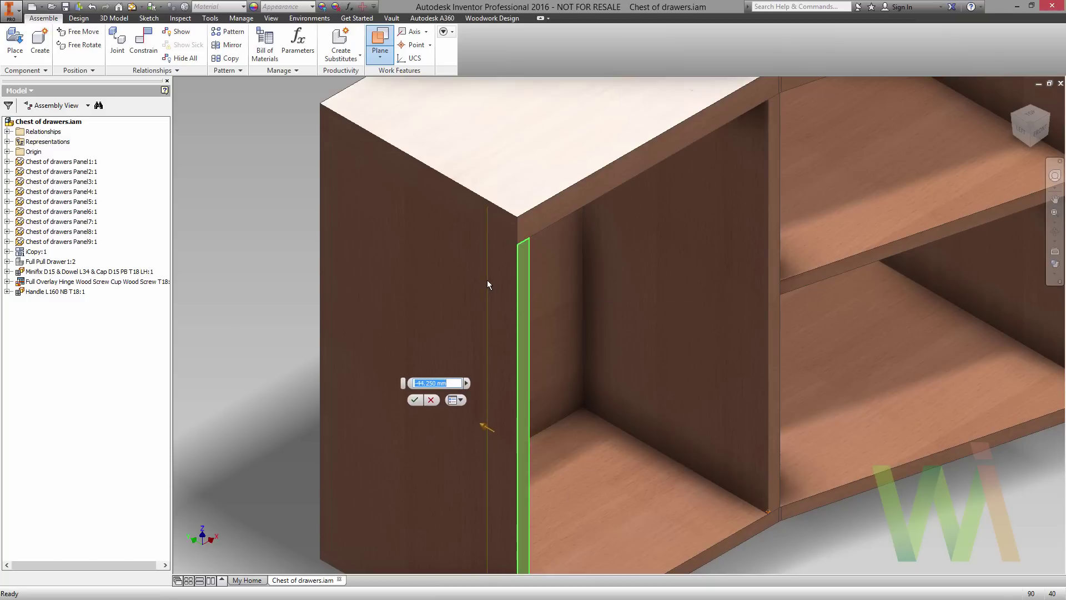
{"action": "type", "text": "-64"}
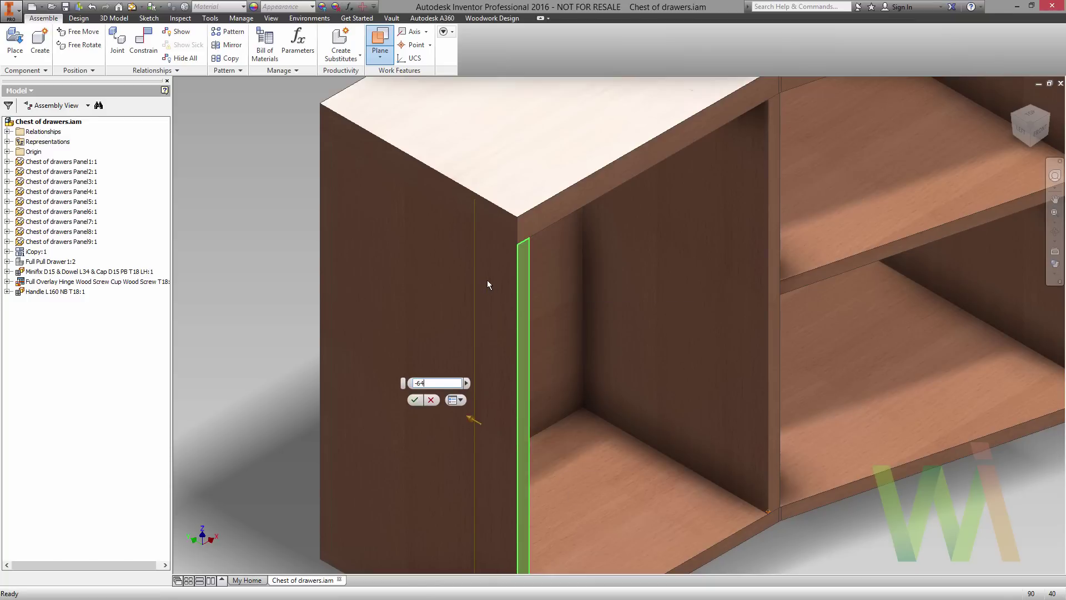
{"action": "key", "text": "Return"}
{"action": "scroll", "coordinate": [487, 285], "scroll_direction": "down", "scroll_amount": 5}
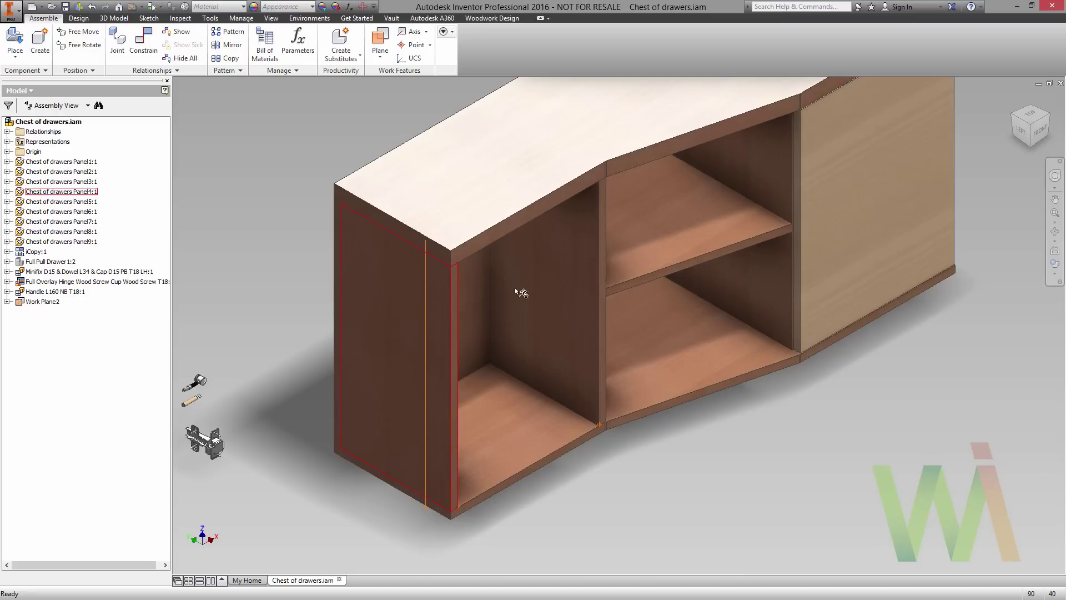
Step: Create Work Plane3 offset -116.5 mm from the cabinet's side panel face
{"action": "left_click", "coordinate": [1050, 118]}
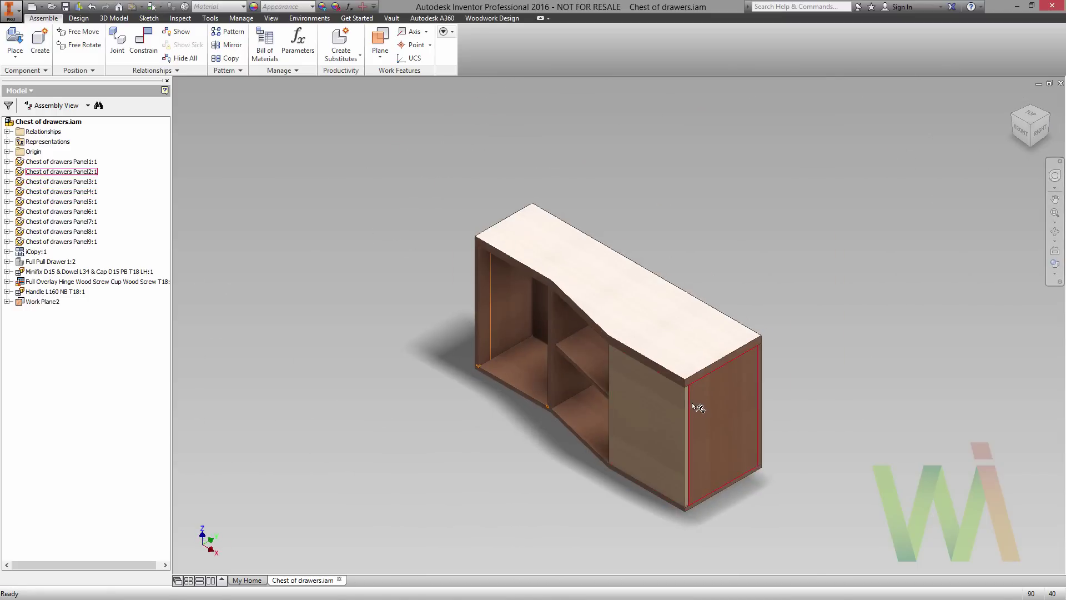
{"action": "scroll", "coordinate": [694, 405], "scroll_direction": "up", "scroll_amount": 4}
{"action": "key", "text": "]"}
{"action": "left_click_drag", "start_coordinate": [694, 403], "coordinate": [720, 362]}
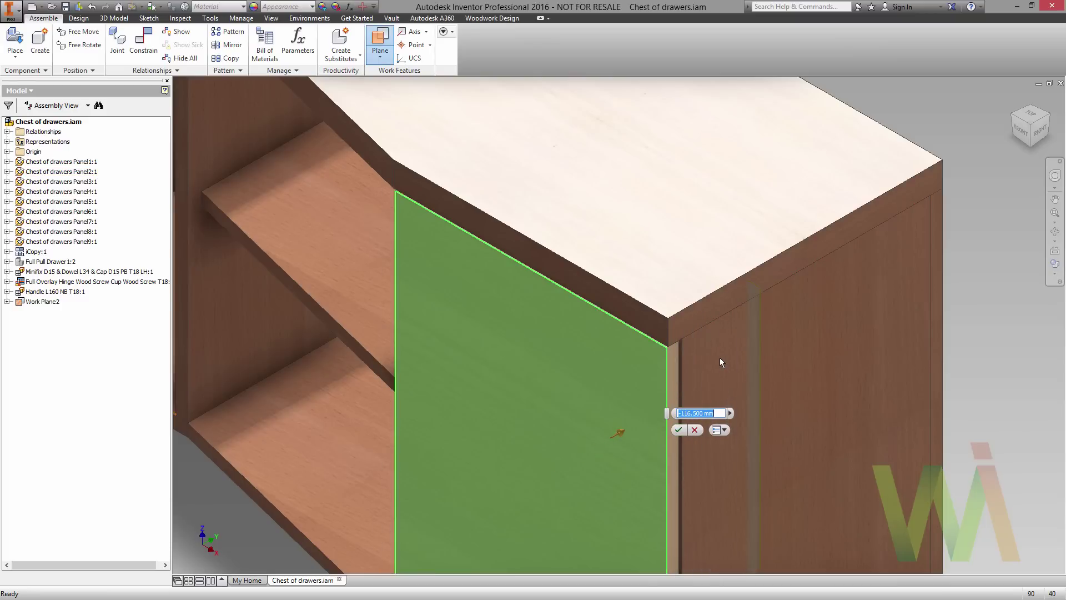
{"action": "key", "text": "Return"}
{"action": "left_click", "coordinate": [1048, 116]}
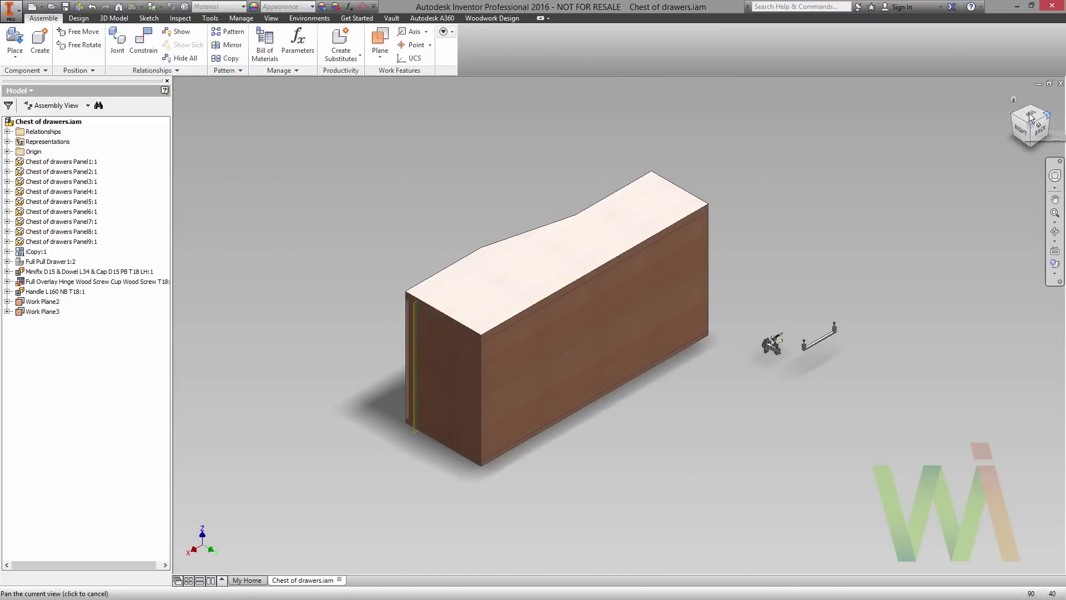
Step: Create Work Plane4 offset -57.75 mm inward from the cabinet's large closed face
{"action": "left_click", "coordinate": [388, 38]}
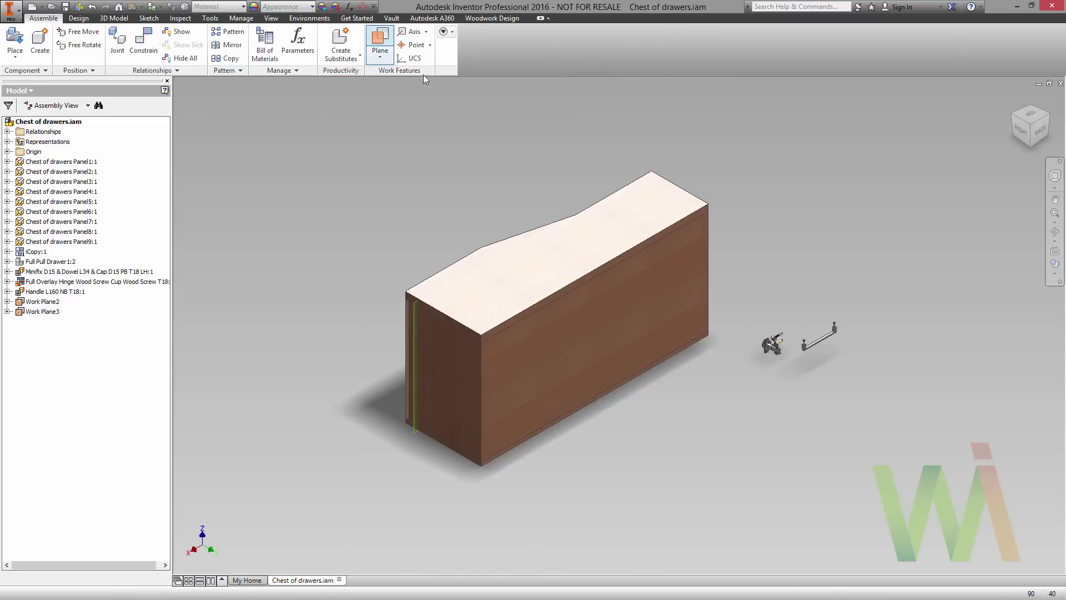
{"action": "left_click", "coordinate": [548, 337]}
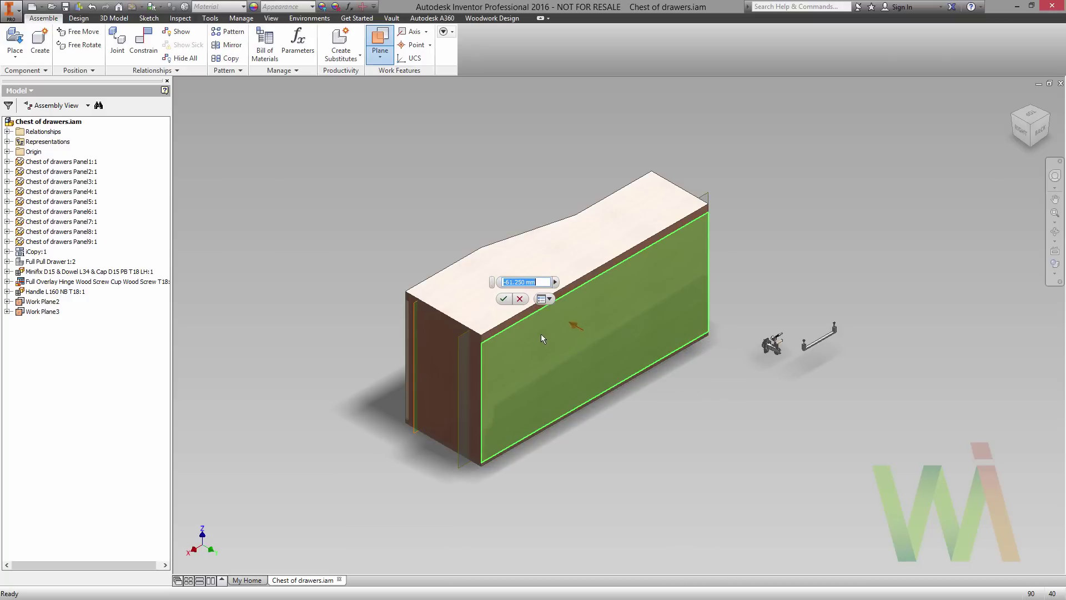
{"action": "key", "text": "Return"}
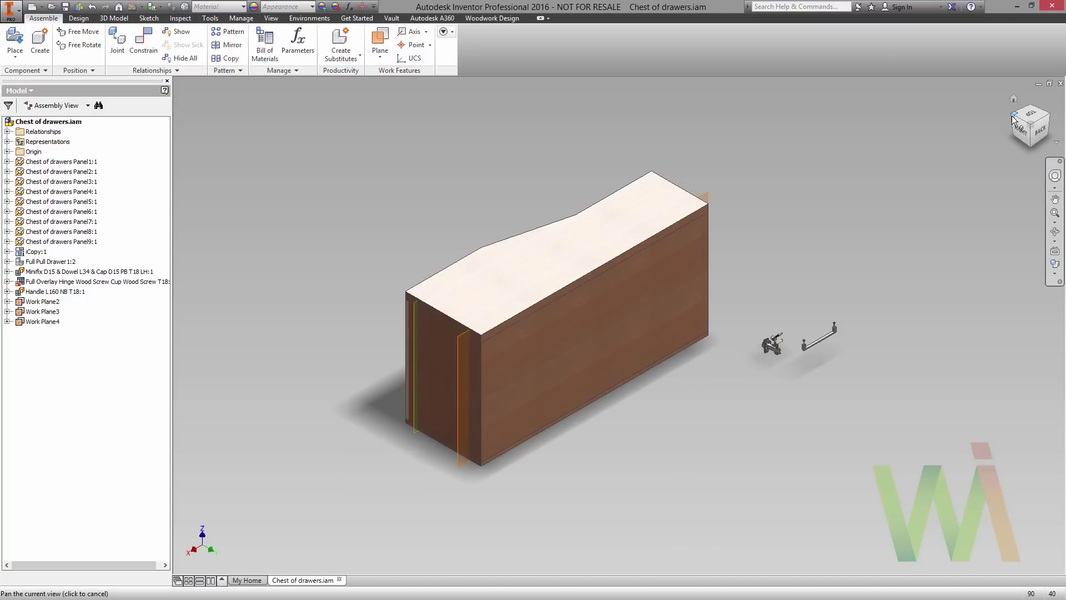
{"action": "left_click", "coordinate": [1015, 120]}
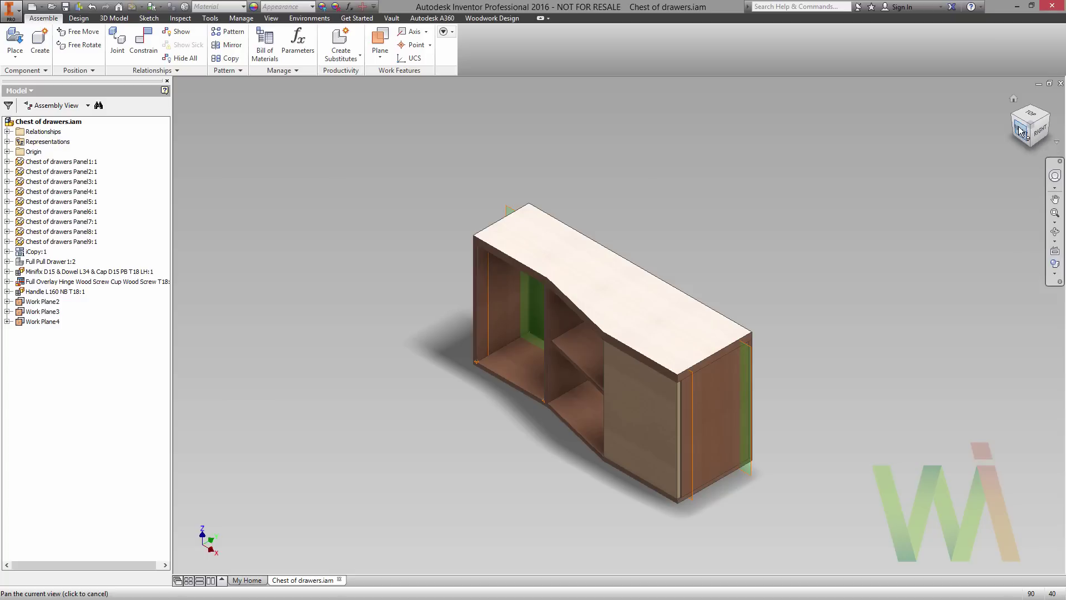
Step: Create Work Plane5 offset downward from the top panel's edge face
{"action": "left_click", "coordinate": [379, 39]}
{"action": "scroll", "coordinate": [682, 390], "scroll_direction": "up", "scroll_amount": 3}
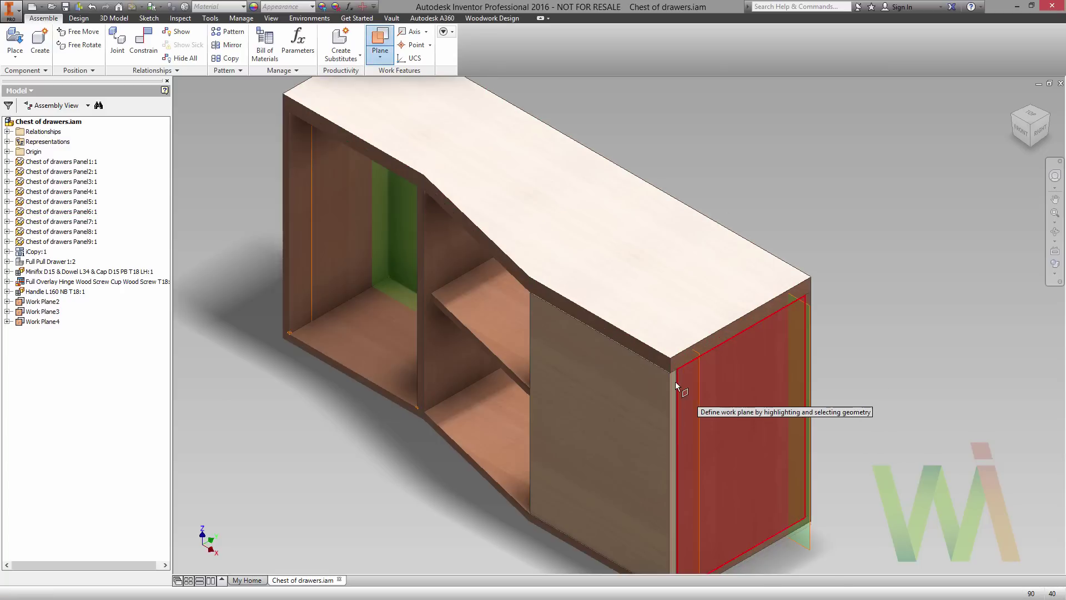
{"action": "scroll", "coordinate": [676, 382], "scroll_direction": "up", "scroll_amount": 3}
{"action": "scroll", "coordinate": [651, 344], "scroll_direction": "up", "scroll_amount": 3}
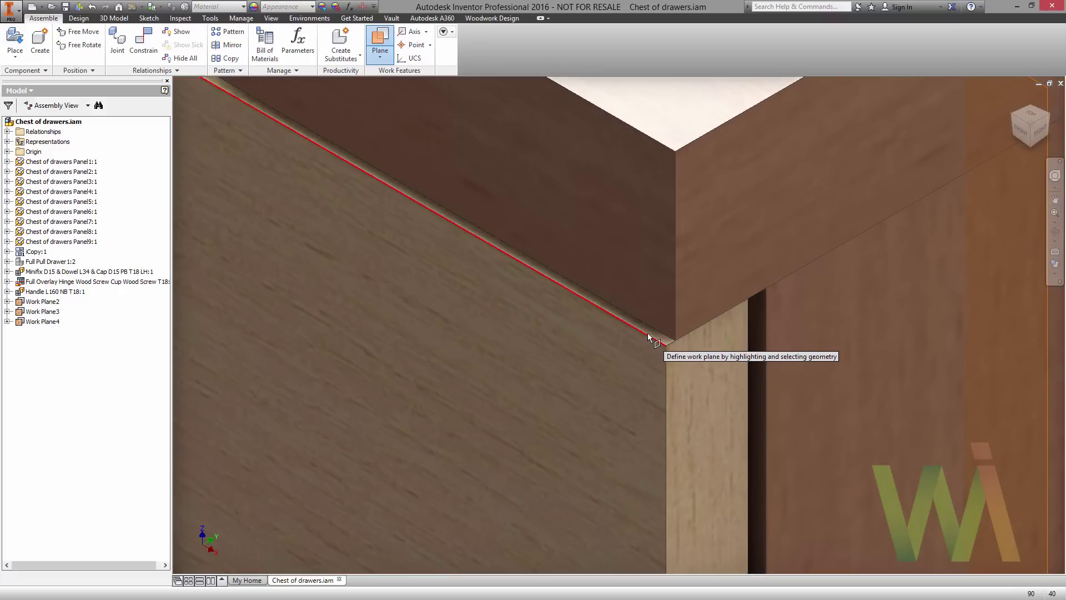
{"action": "left_click", "coordinate": [654, 333]}
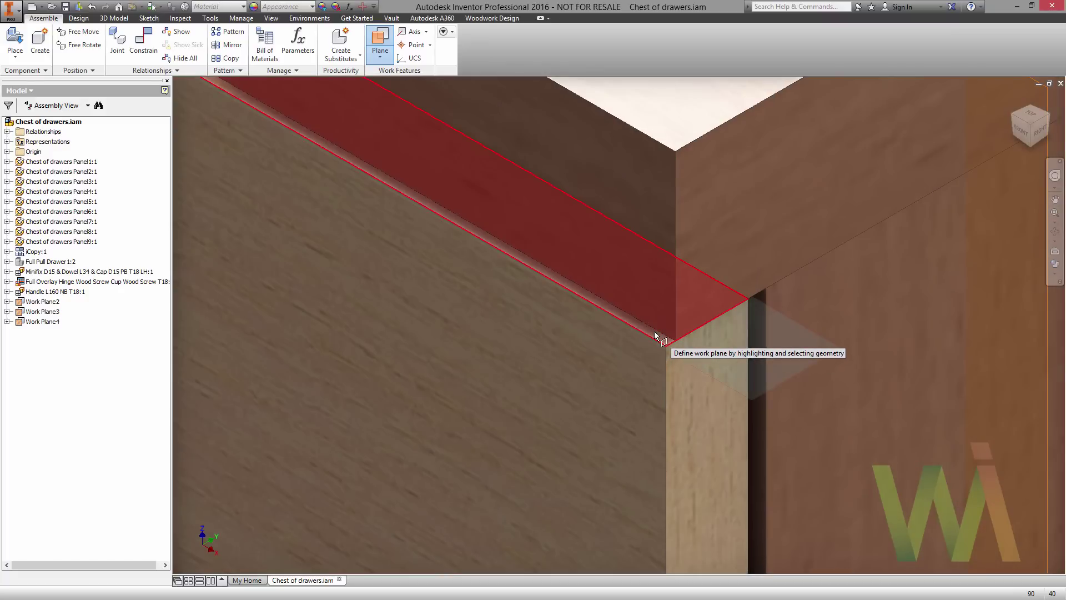
{"action": "left_click_drag", "start_coordinate": [654, 331], "coordinate": [662, 455]}
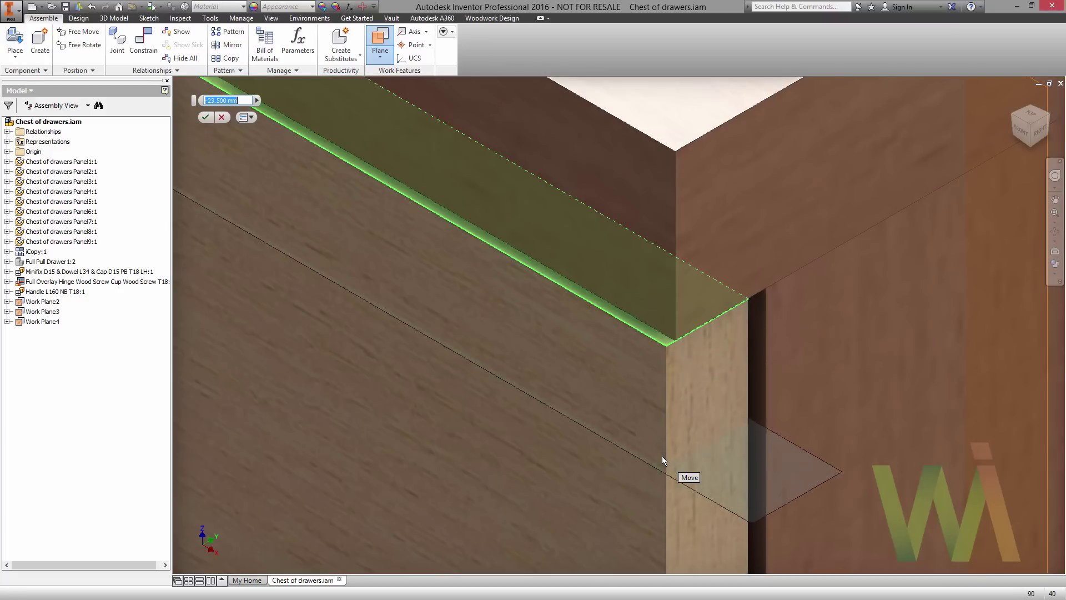
{"action": "key", "text": "Return"}
{"action": "scroll", "coordinate": [634, 357], "scroll_direction": "down", "scroll_amount": 3}
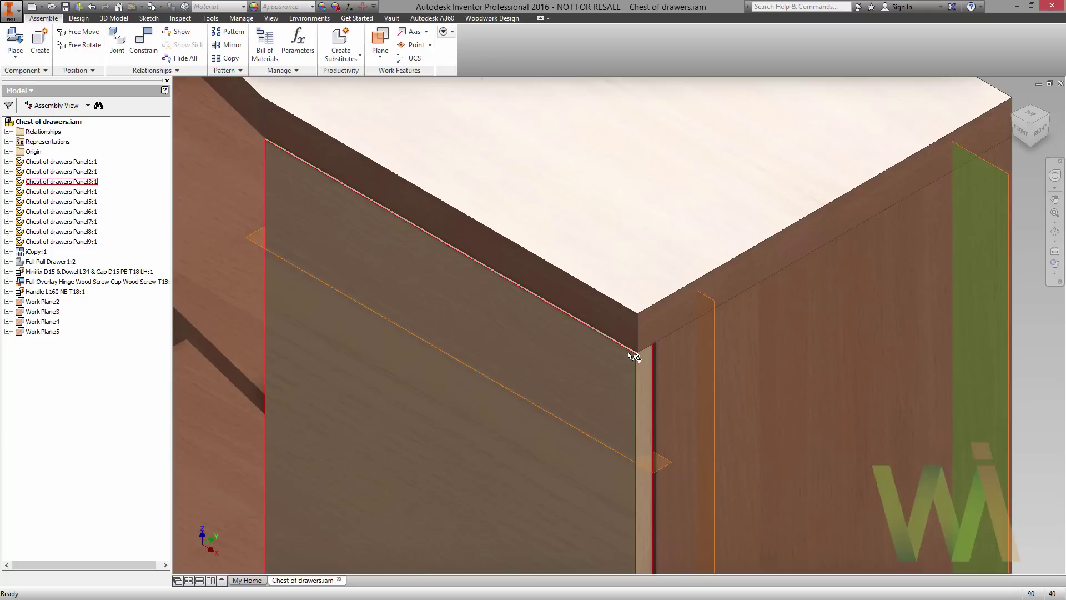
{"action": "scroll", "coordinate": [634, 356], "scroll_direction": "down", "scroll_amount": 6}
{"action": "middle_click_drag", "start_coordinate": [635, 357], "coordinate": [967, 175], "text": "shift"}
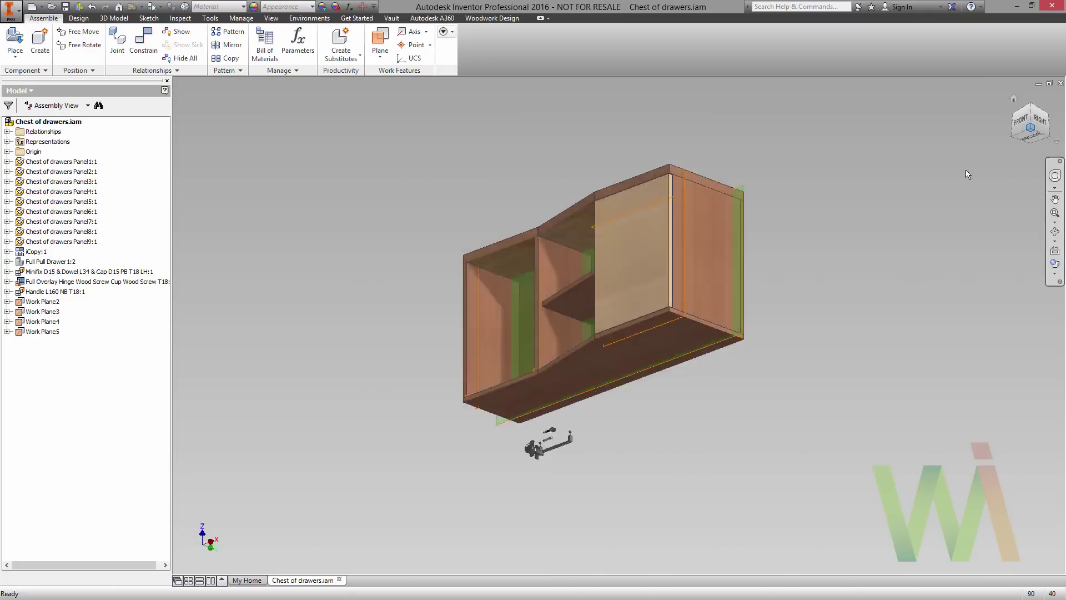
Step: Create Work Plane6 offset -100 mm from the inner panel face
{"action": "key", "text": "]"}
{"action": "scroll", "coordinate": [585, 308], "scroll_direction": "up", "scroll_amount": 8}
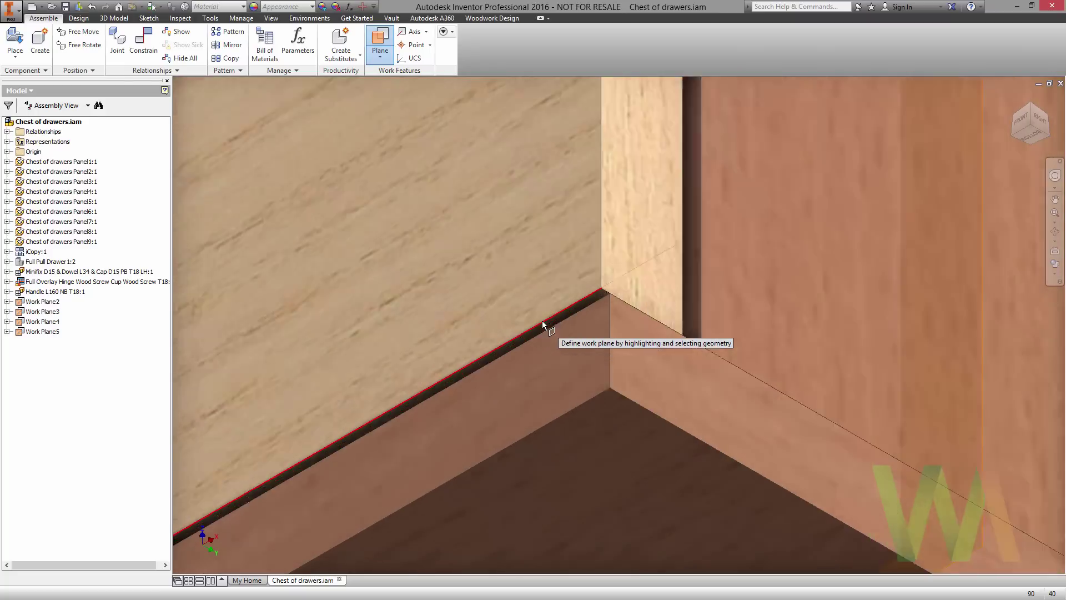
{"action": "left_click", "coordinate": [554, 320]}
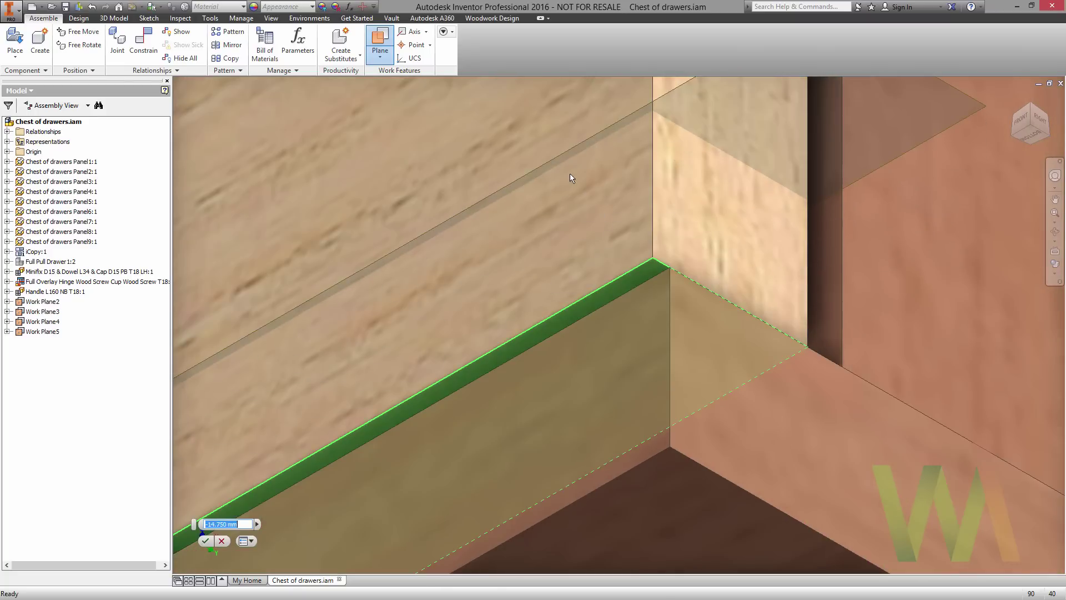
{"action": "type", "text": "-100"}
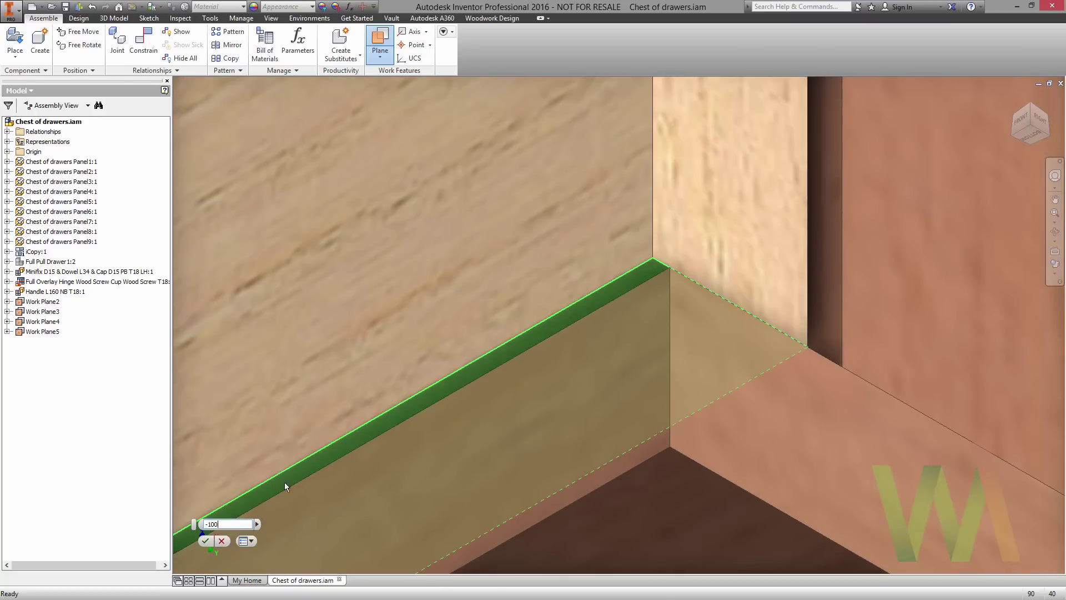
{"action": "left_click", "coordinate": [205, 540]}
{"action": "scroll", "coordinate": [511, 312], "scroll_direction": "down", "scroll_amount": 8}
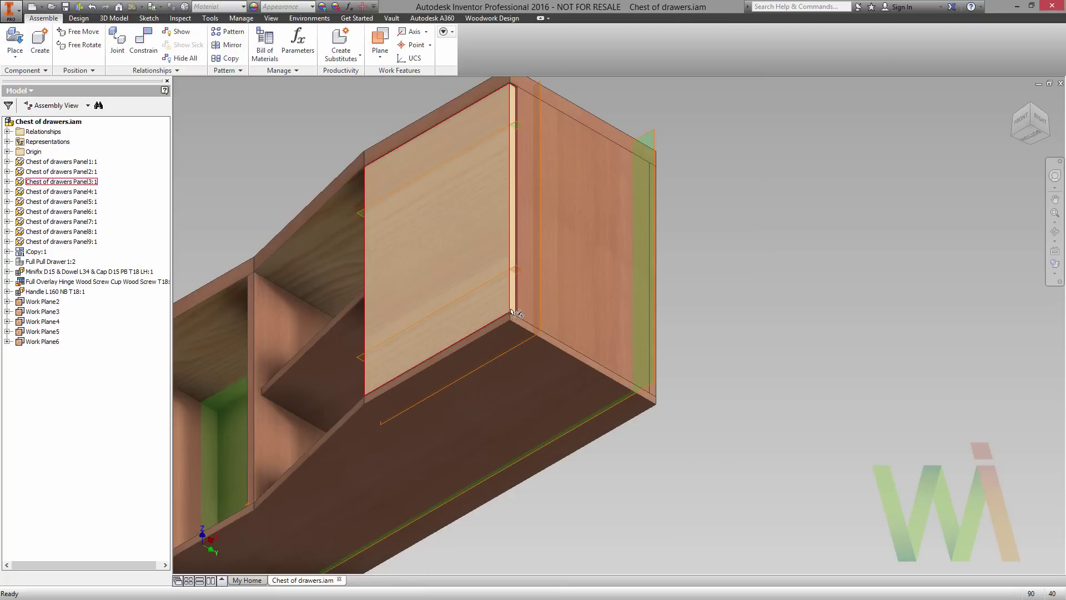
{"action": "scroll", "coordinate": [563, 270], "scroll_direction": "down", "scroll_amount": 4}
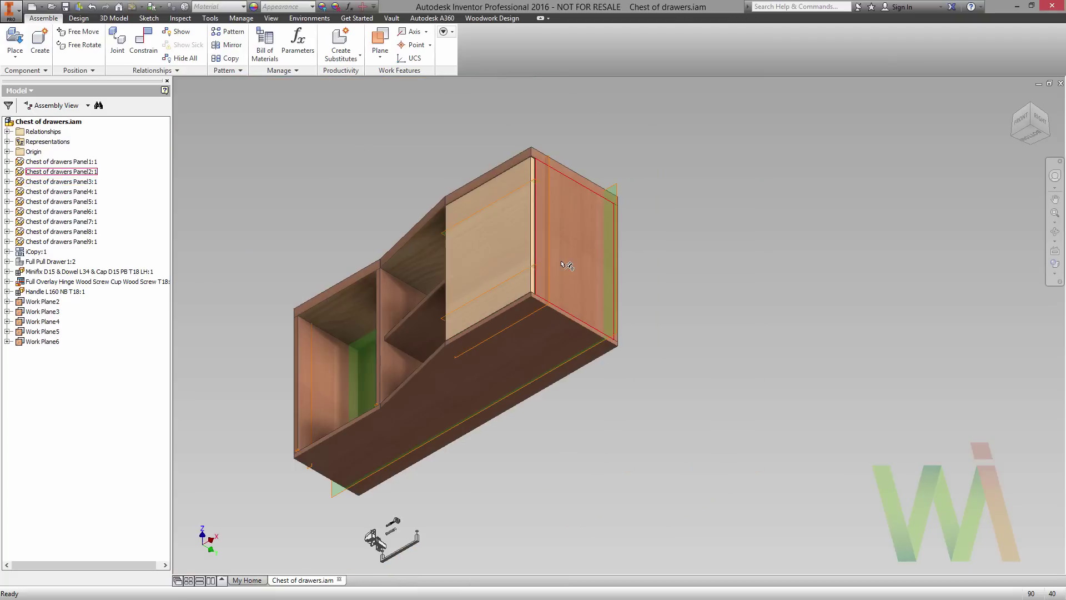
Step: Switch to Woodwork Design and hide the end panel Chest of drawers Panel3:1
{"action": "left_click", "coordinate": [1031, 115]}
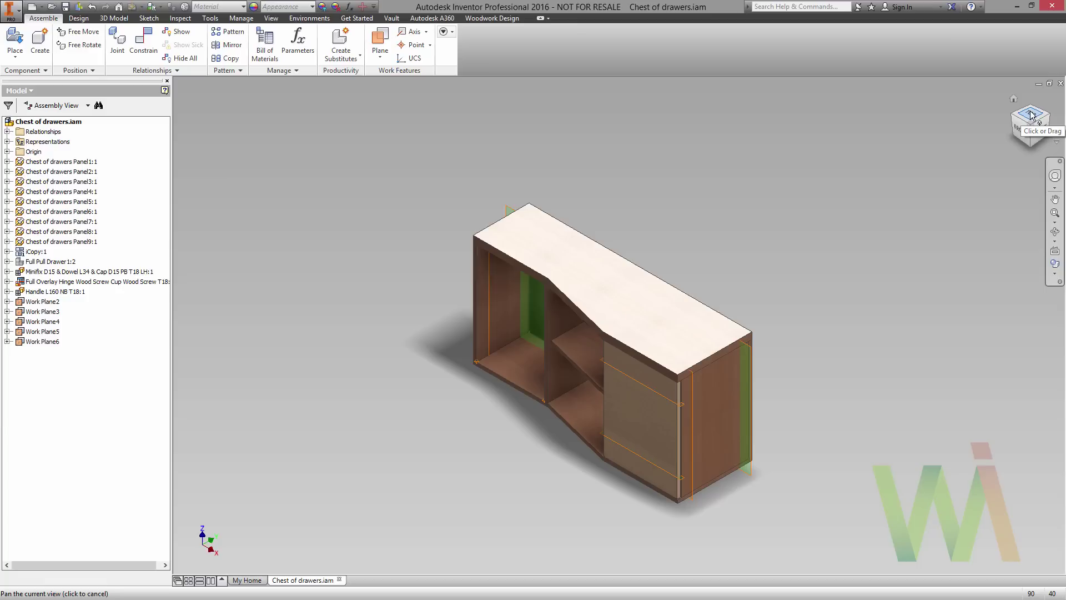
{"action": "left_click", "coordinate": [500, 19]}
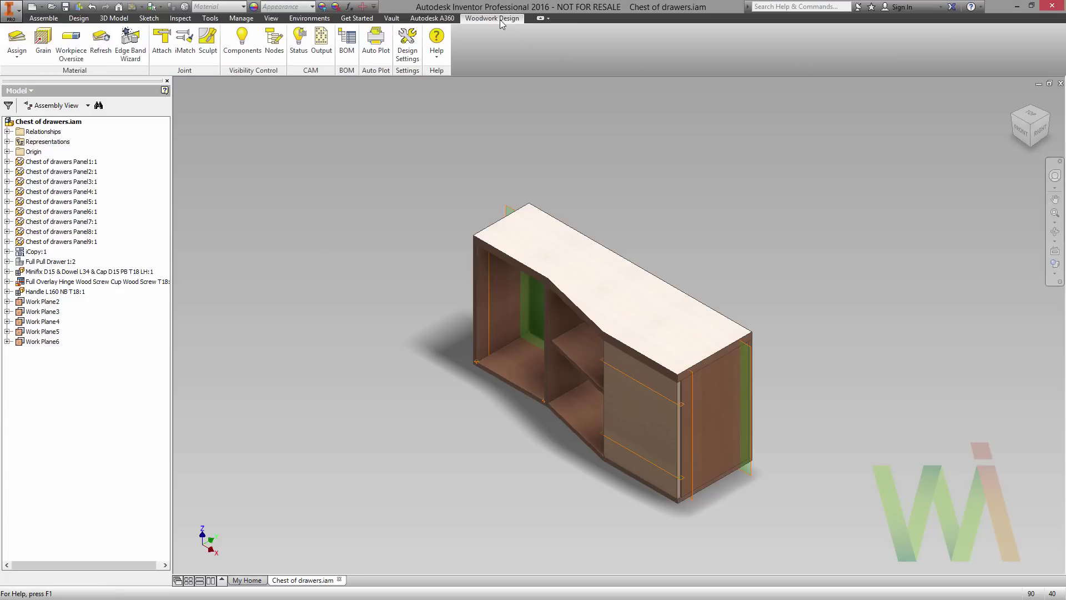
{"action": "left_click", "coordinate": [1011, 115]}
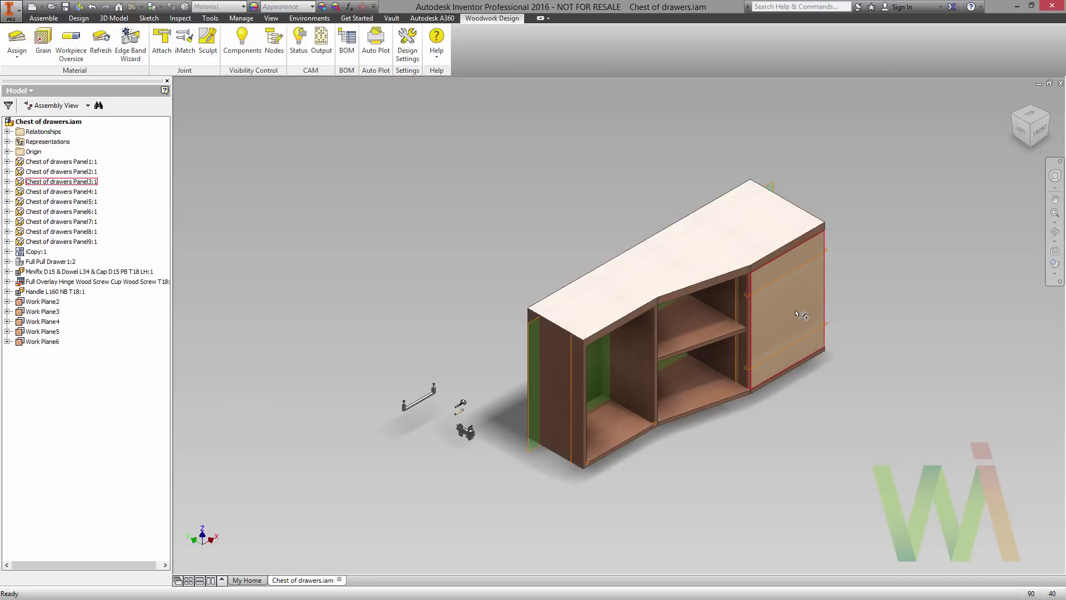
{"action": "right_click", "coordinate": [798, 324]}
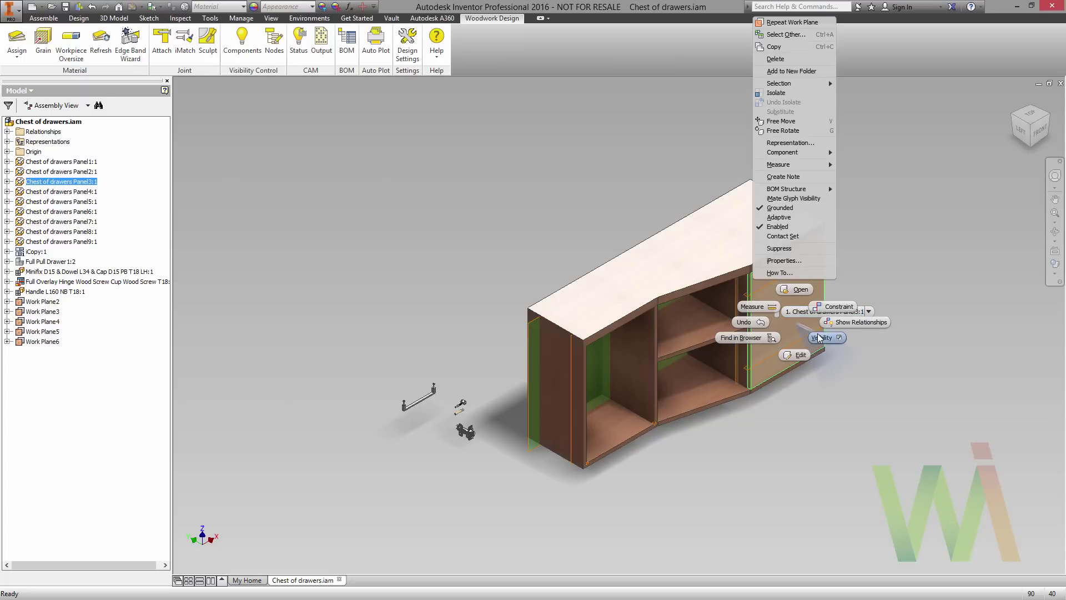
{"action": "left_click", "coordinate": [739, 210]}
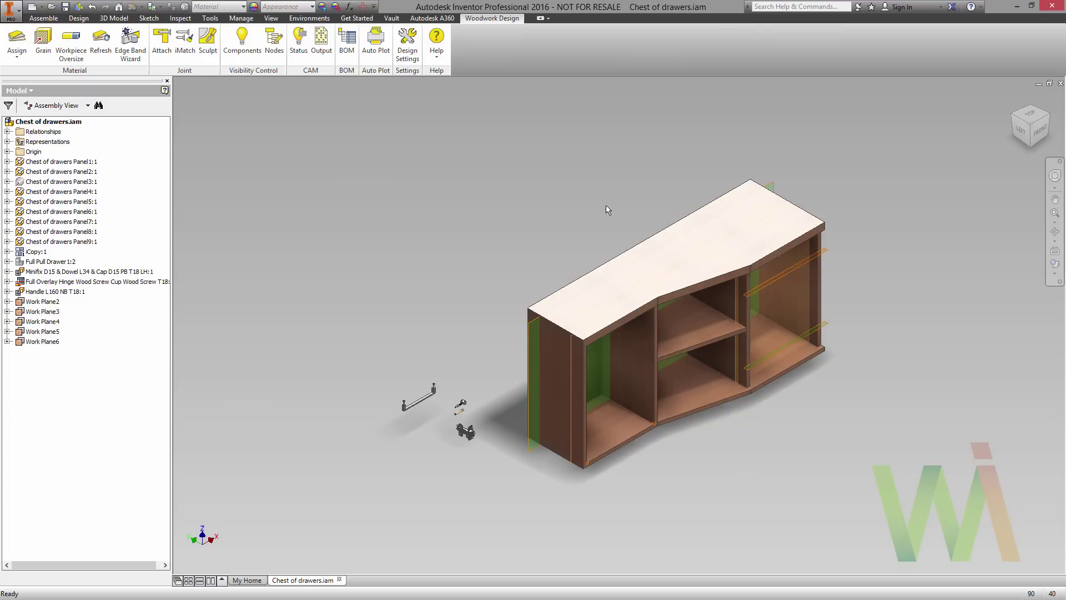
Step: Start Attach in multiple-instance mode with the Minifix dowel hardware selected
{"action": "left_click", "coordinate": [162, 44]}
{"action": "left_click_drag", "start_coordinate": [205, 123], "coordinate": [259, 126]}
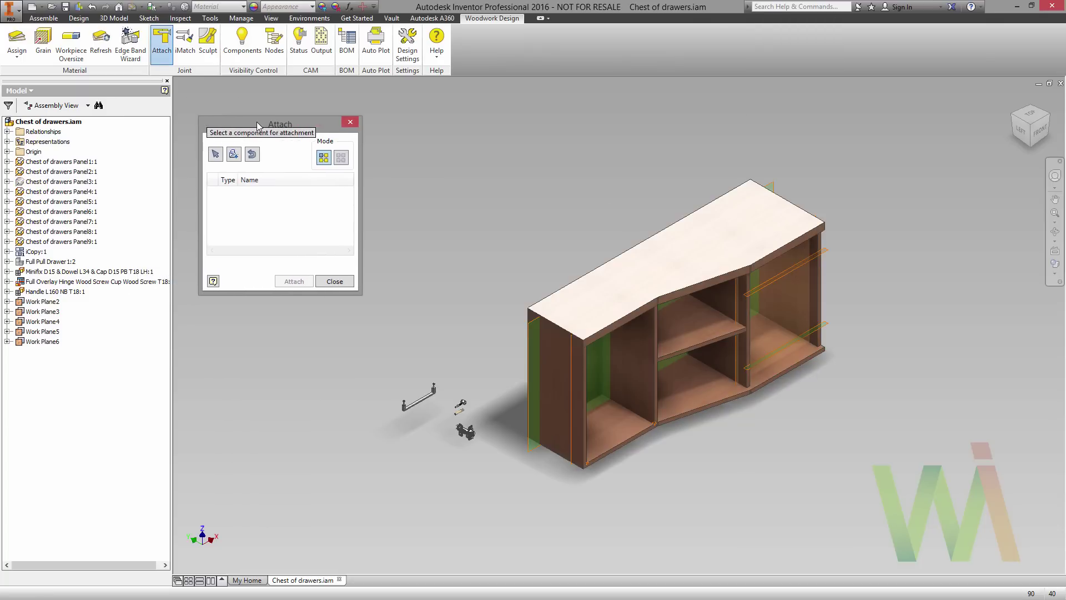
{"action": "left_click", "coordinate": [340, 161]}
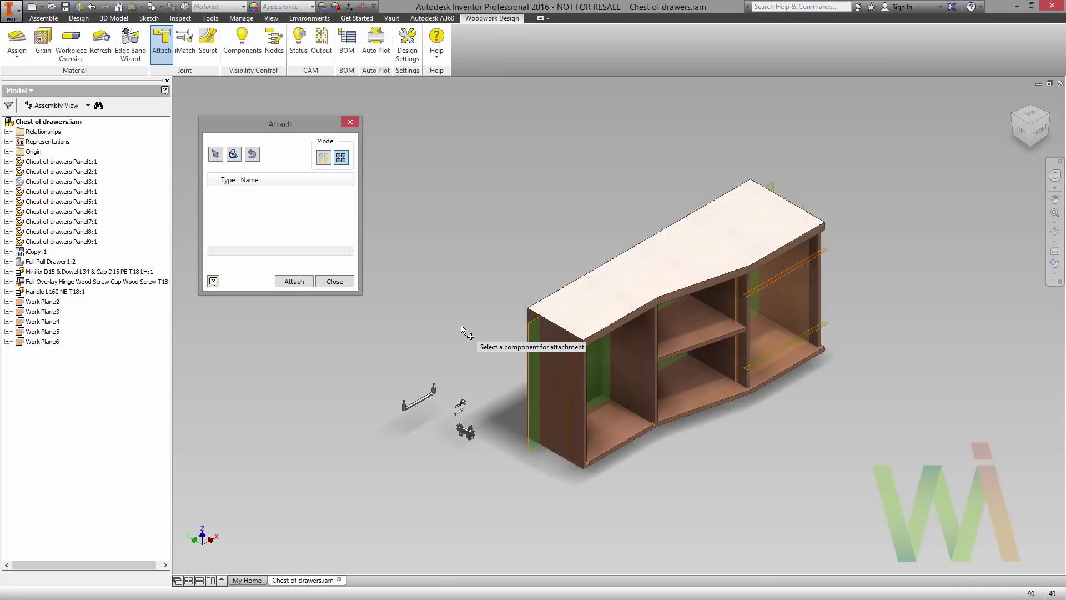
{"action": "left_click", "coordinate": [464, 403]}
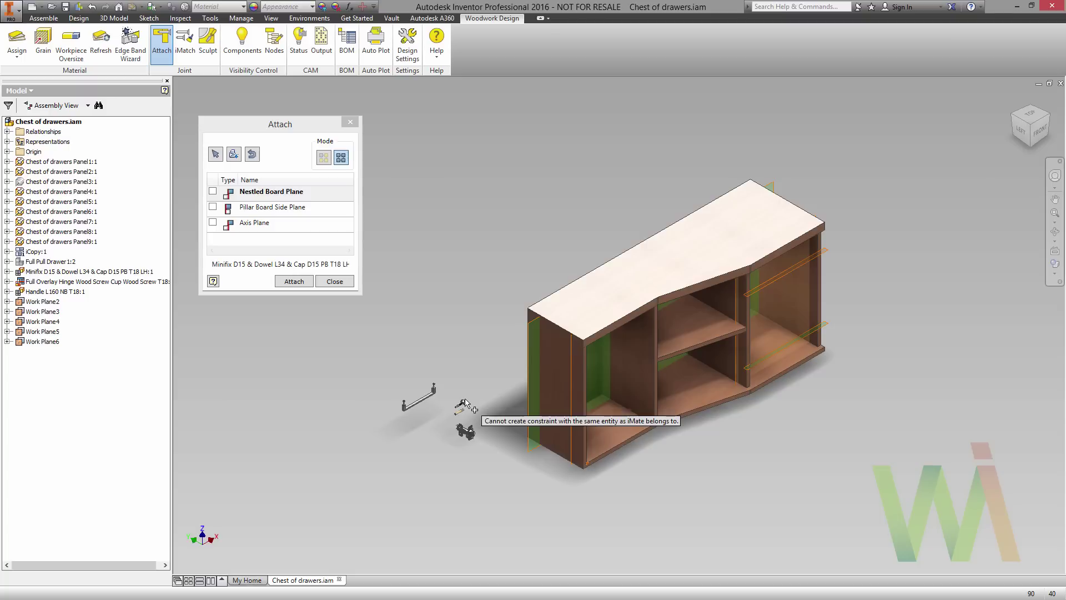
{"action": "left_click", "coordinate": [1030, 144]}
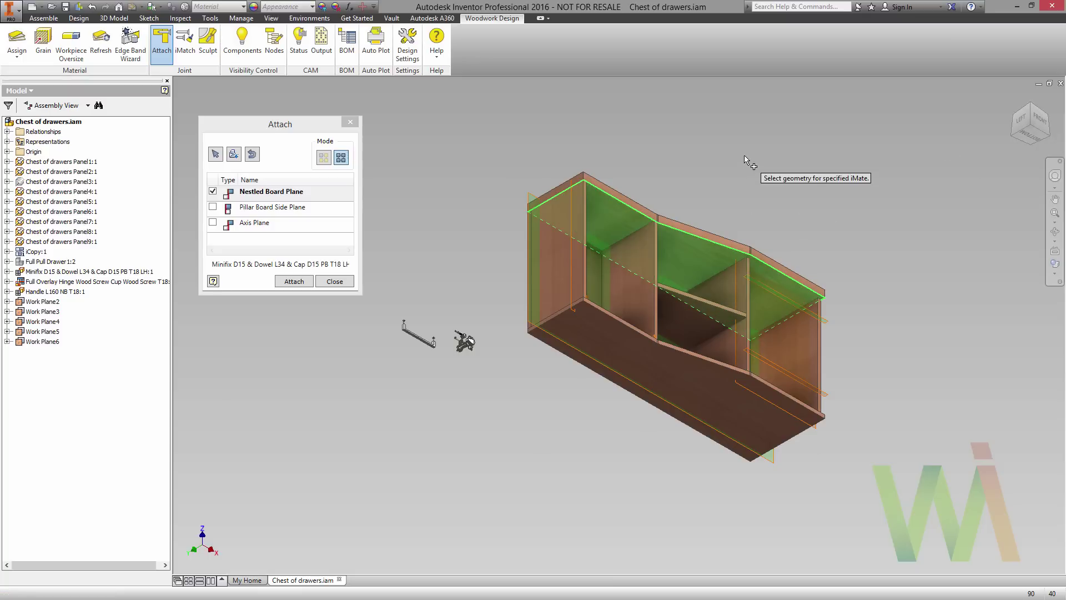
{"action": "key", "text": "F4"}
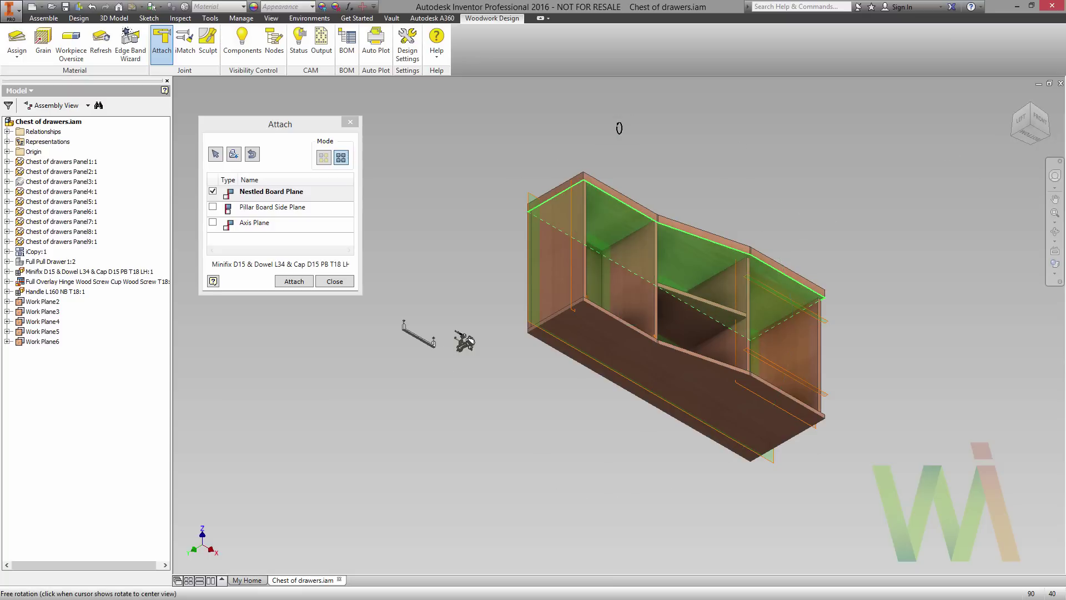
{"action": "left_click_drag", "start_coordinate": [733, 124], "coordinate": [614, 206]}
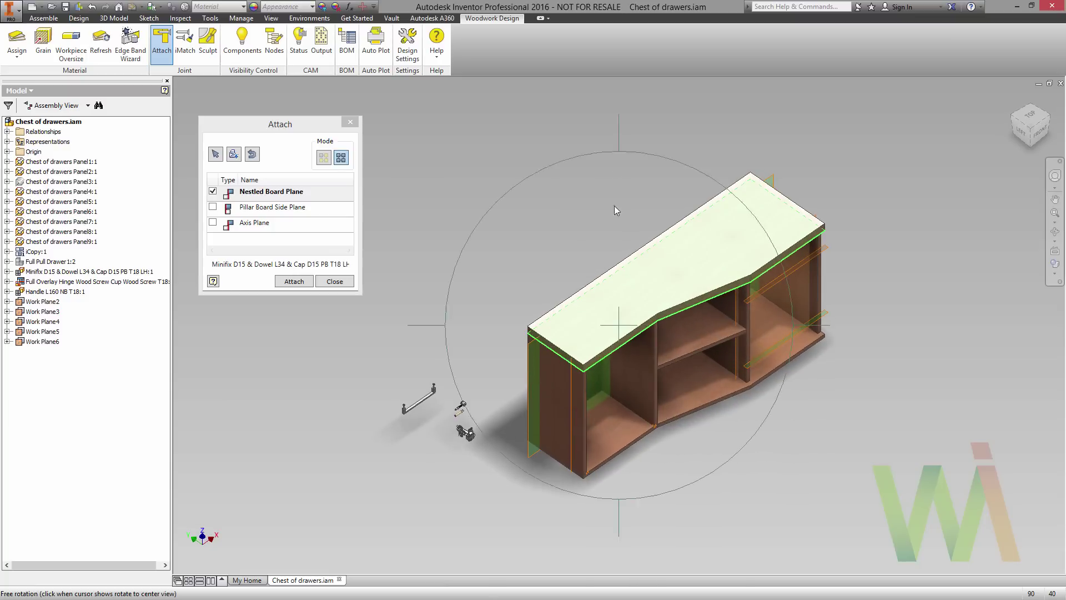
Step: Pick the bottom board as Nested Board Plane and the side panel as Pillar Board Side Plane
{"action": "left_click", "coordinate": [619, 427]}
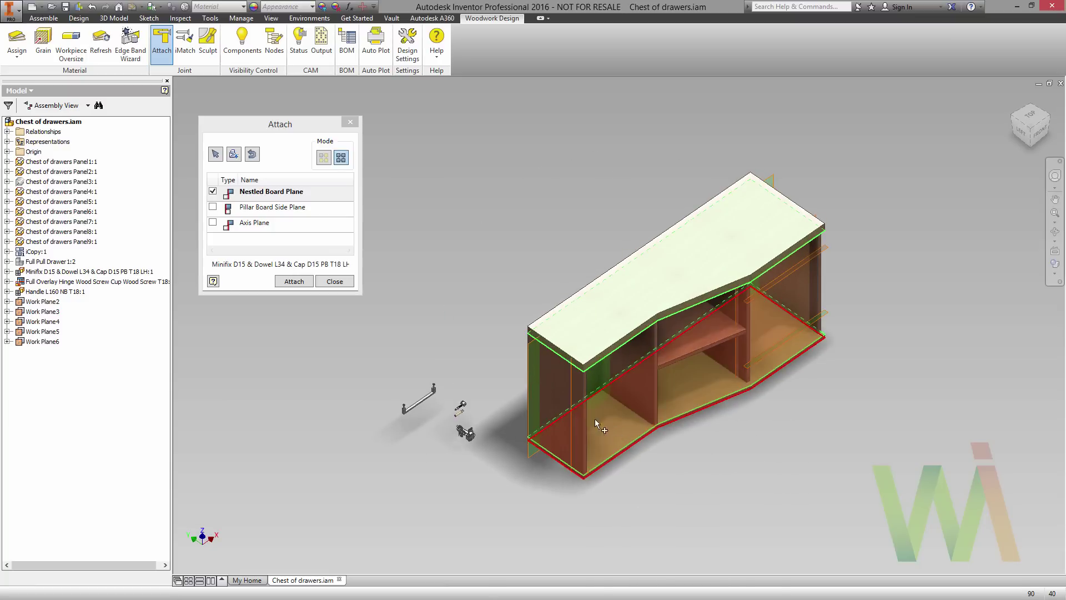
{"action": "left_click", "coordinate": [298, 209]}
{"action": "scroll", "coordinate": [662, 461], "scroll_direction": "up", "scroll_amount": 3}
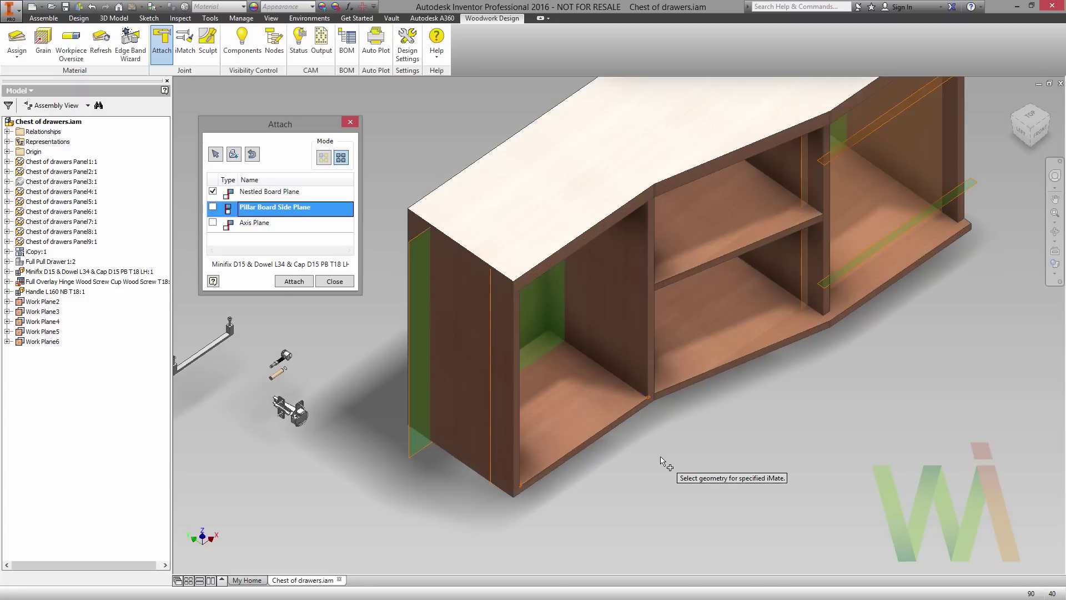
{"action": "left_click", "coordinate": [757, 411]}
{"action": "key", "text": "F4"}
{"action": "left_click_drag", "start_coordinate": [756, 426], "coordinate": [708, 345]}
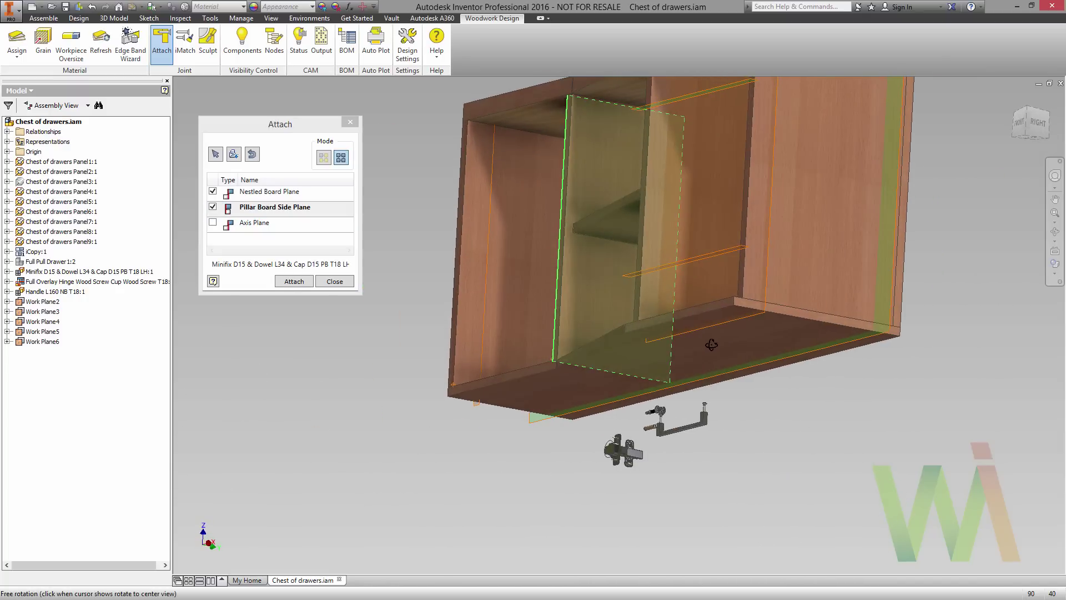
{"action": "left_click", "coordinate": [544, 297]}
Step: Use Work Plane2 and Work Plane4 as axis planes and attach Minifix LH:2 to LH:9
{"action": "left_click", "coordinate": [261, 223]}
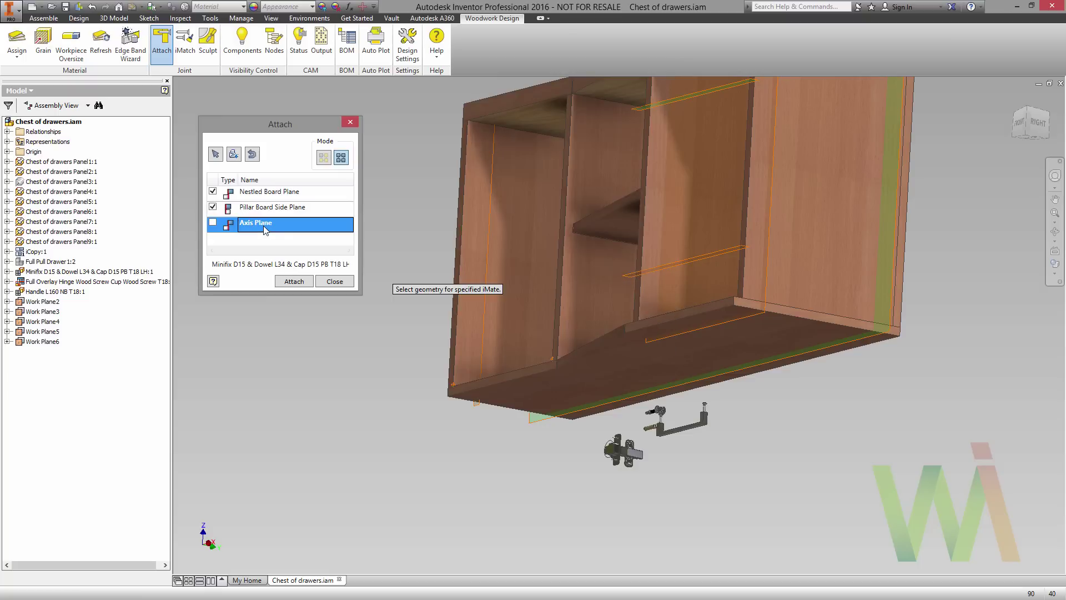
{"action": "left_click", "coordinate": [534, 426]}
{"action": "left_click", "coordinate": [476, 412]}
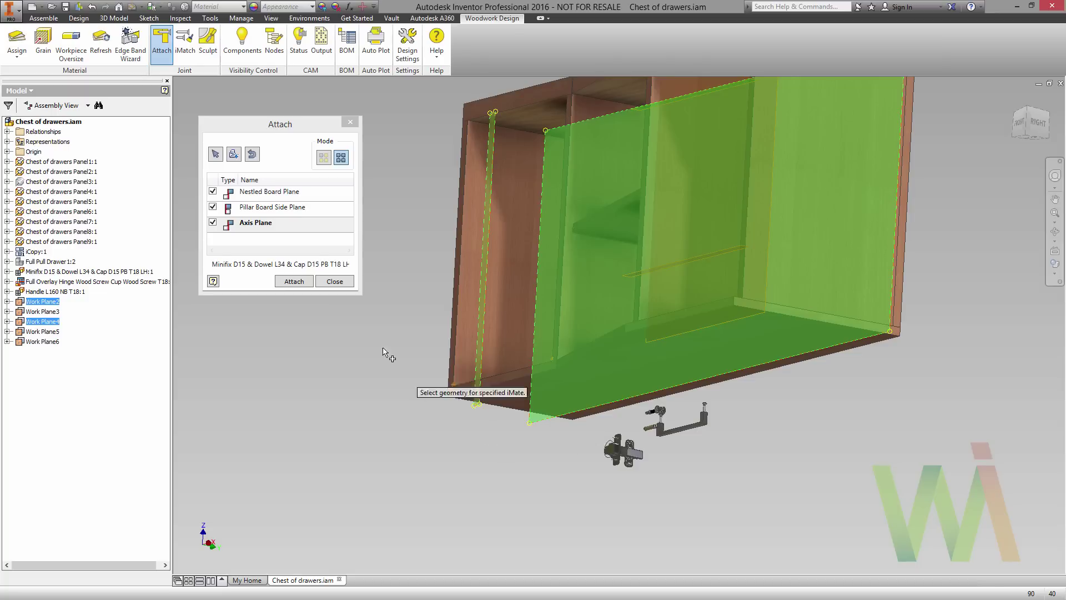
{"action": "left_click", "coordinate": [295, 282]}
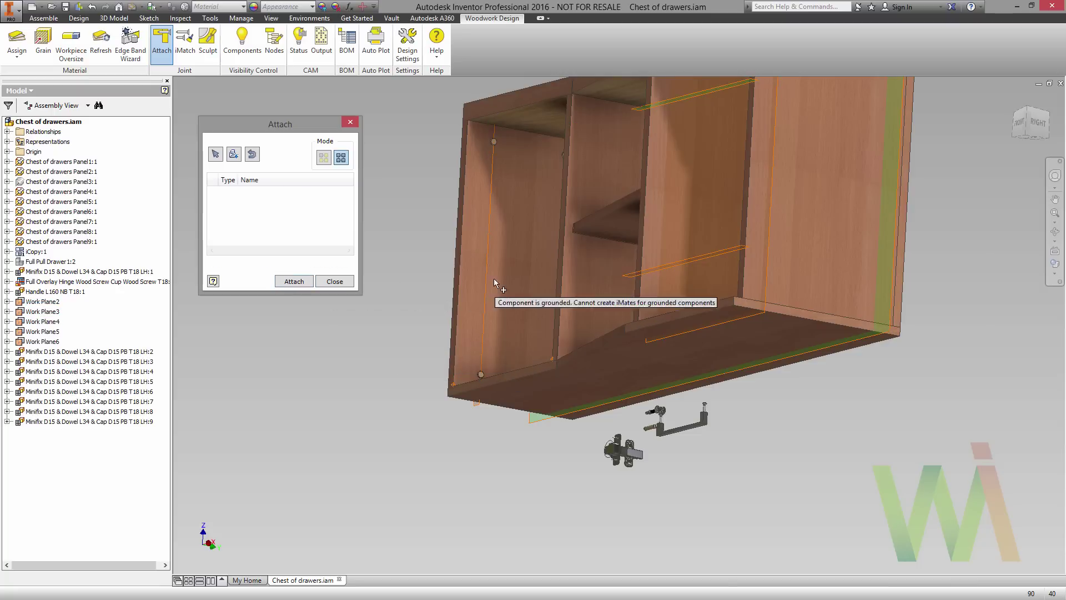
Step: Create a new Minifix occurrence with the top and bottom panels as nested boards
{"action": "key", "text": "F4"}
{"action": "mouse_move", "coordinate": [877, 441]}
{"action": "left_mouse_down"}
{"action": "mouse_move", "coordinate": [646, 314]}
{"action": "mouse_move", "coordinate": [656, 324]}
{"action": "mouse_move", "coordinate": [668, 311]}
{"action": "mouse_move", "coordinate": [621, 318]}
{"action": "left_mouse_up"}
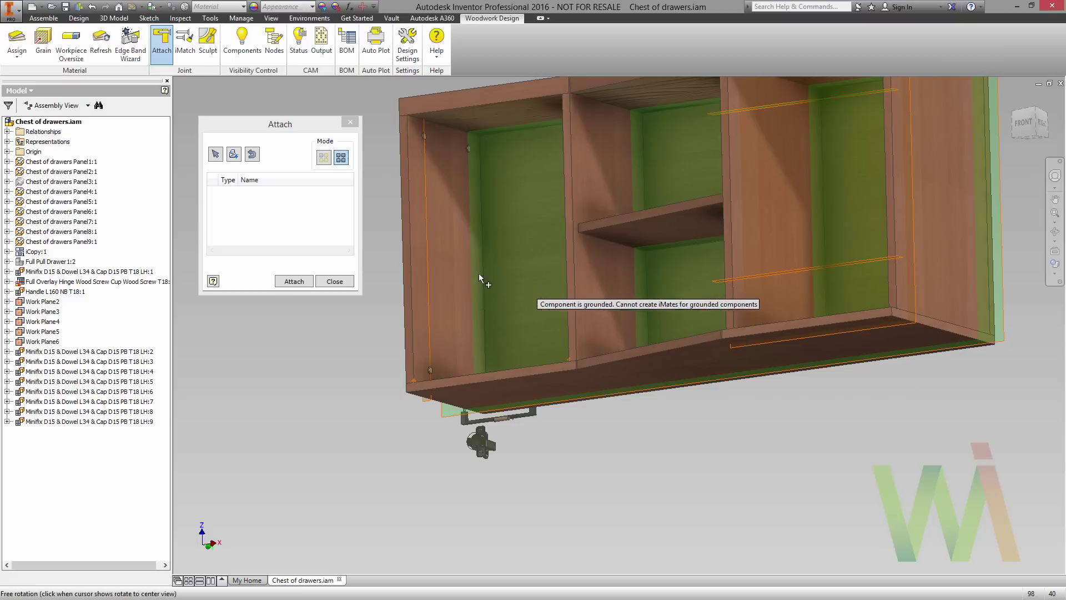
{"action": "left_click", "coordinate": [252, 155]}
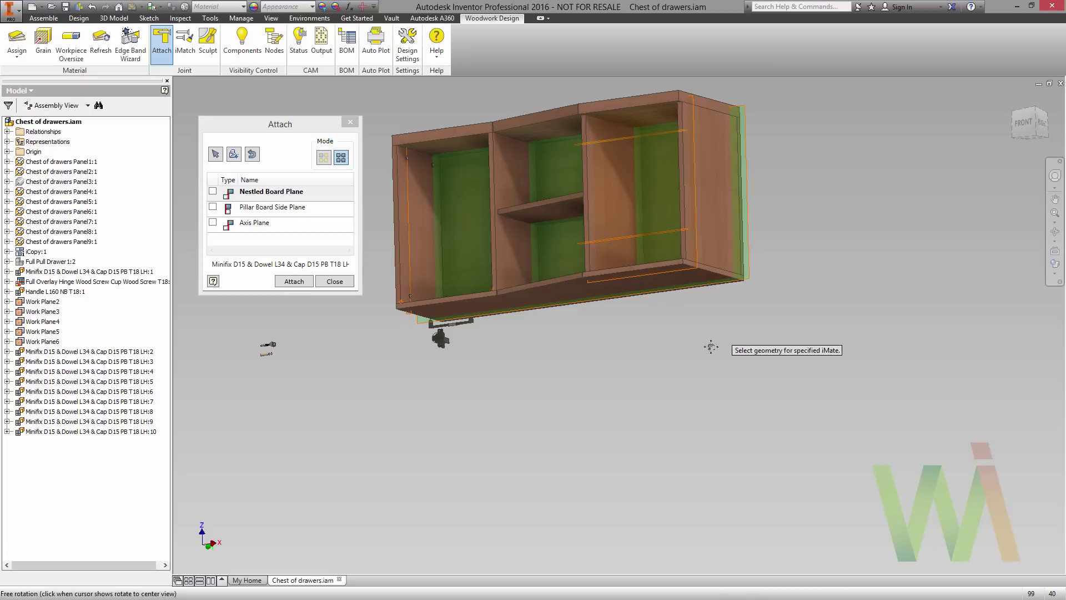
{"action": "middle_click_drag", "start_coordinate": [709, 347], "coordinate": [698, 383]}
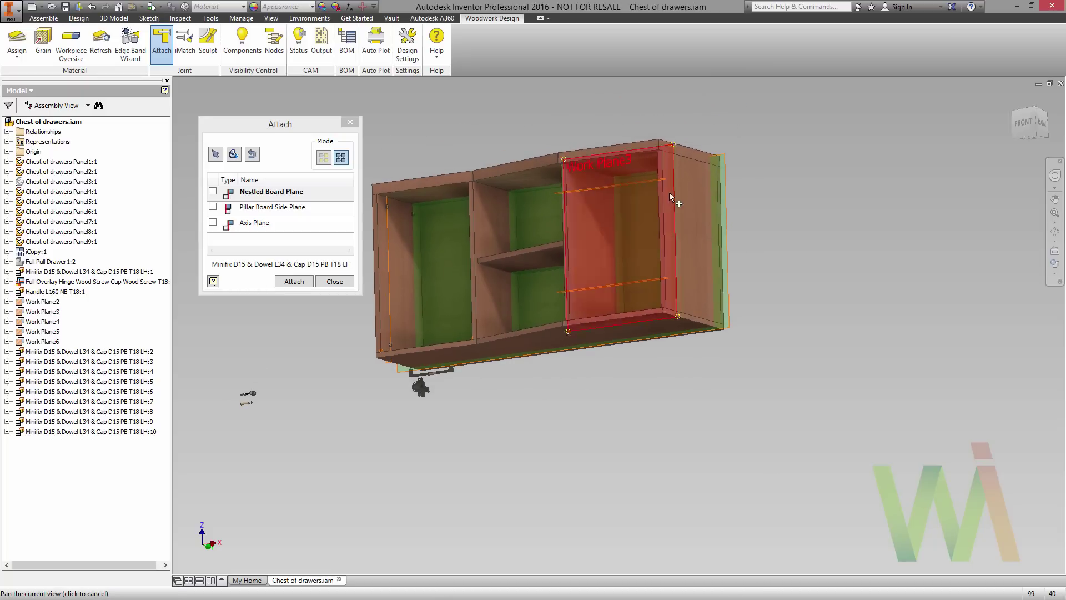
{"action": "left_click", "coordinate": [641, 164]}
{"action": "middle_click_drag", "start_coordinate": [662, 276], "coordinate": [644, 344], "text": "shift"}
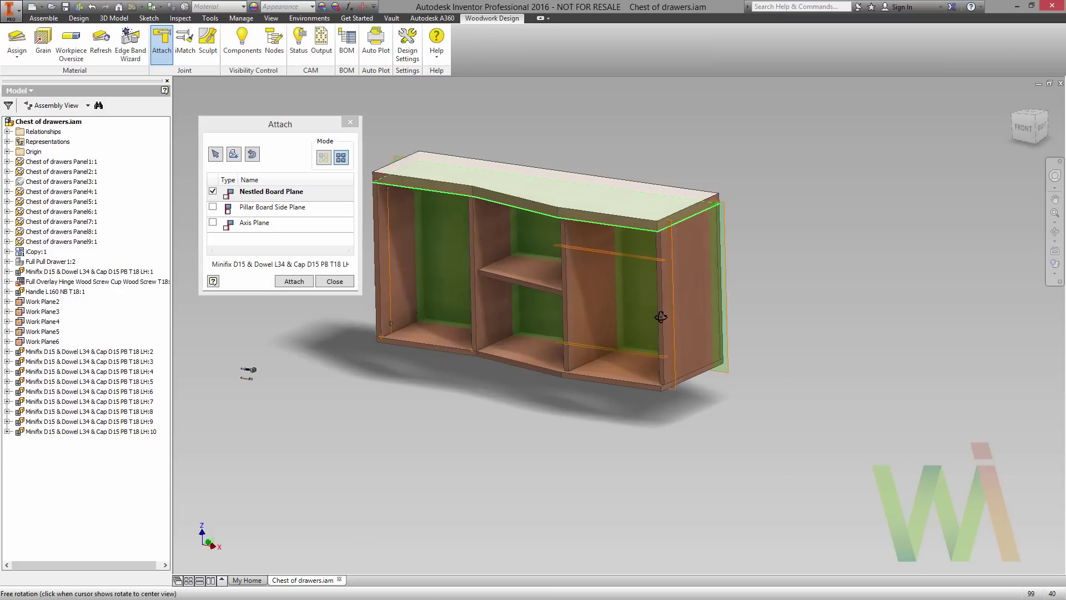
{"action": "left_click", "coordinate": [632, 367]}
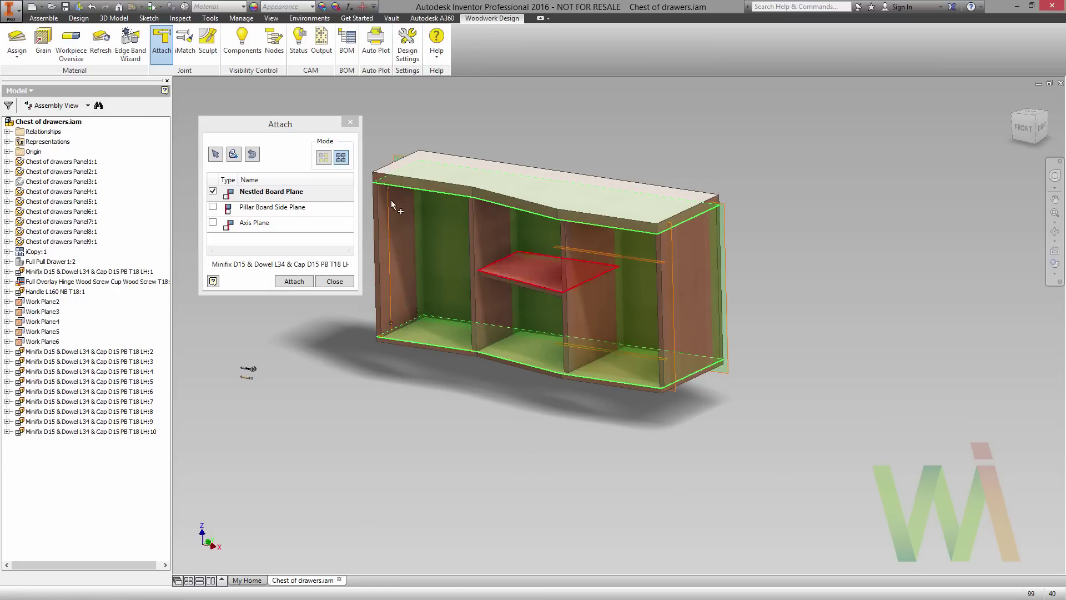
Step: Set the middle partition and right side panel as pillar boards
{"action": "left_click", "coordinate": [308, 207]}
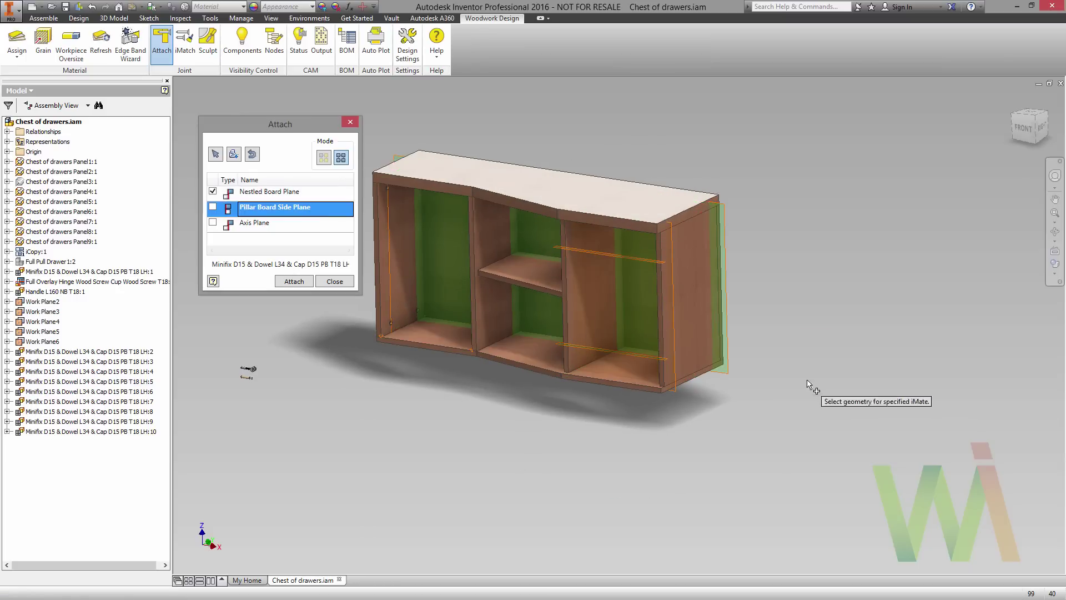
{"action": "left_click", "coordinate": [605, 303]}
{"action": "middle_click_drag", "start_coordinate": [605, 303], "coordinate": [783, 317], "text": "shift"}
{"action": "left_click", "coordinate": [783, 317]}
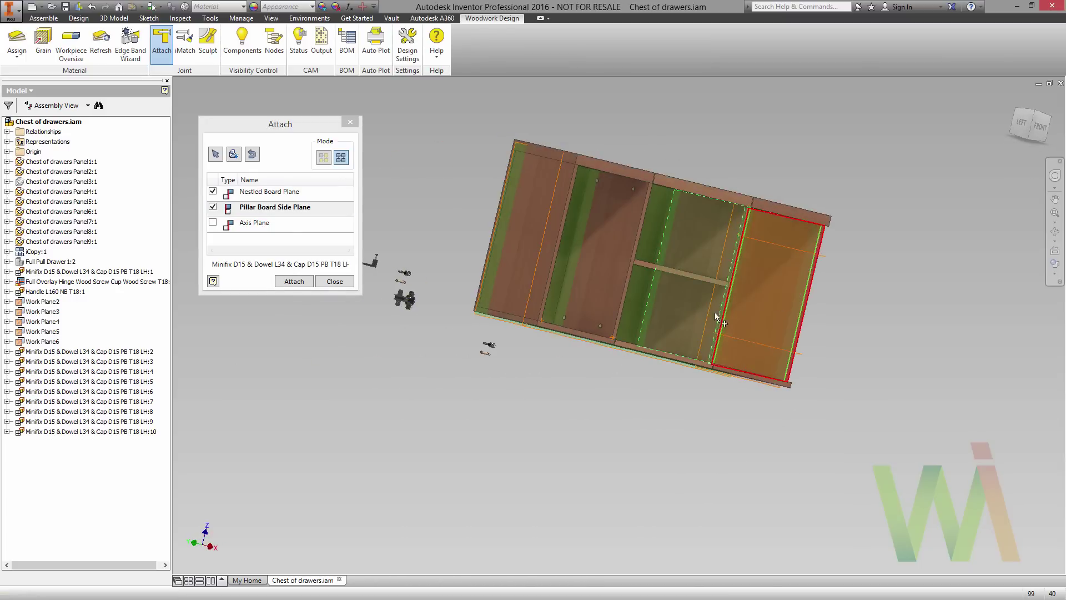
Step: Use Work Plane4 and Work Plane3 as axis planes and attach Minifix LH:10 to LH:17
{"action": "left_click", "coordinate": [275, 224]}
{"action": "left_click", "coordinate": [611, 352]}
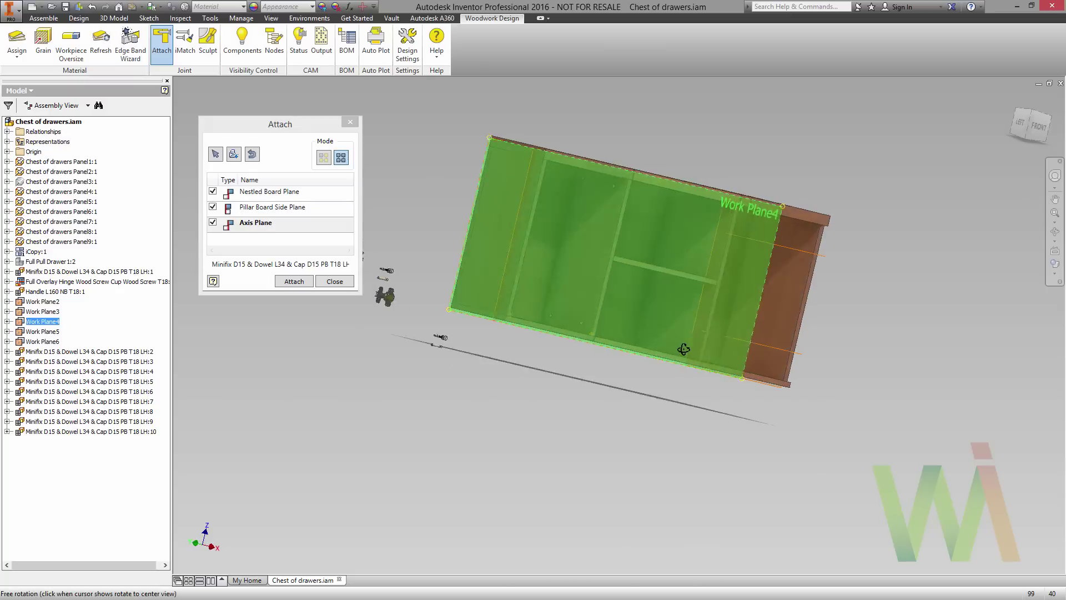
{"action": "middle_click_drag", "start_coordinate": [611, 352], "coordinate": [617, 381], "text": "shift"}
{"action": "left_click", "coordinate": [617, 381]}
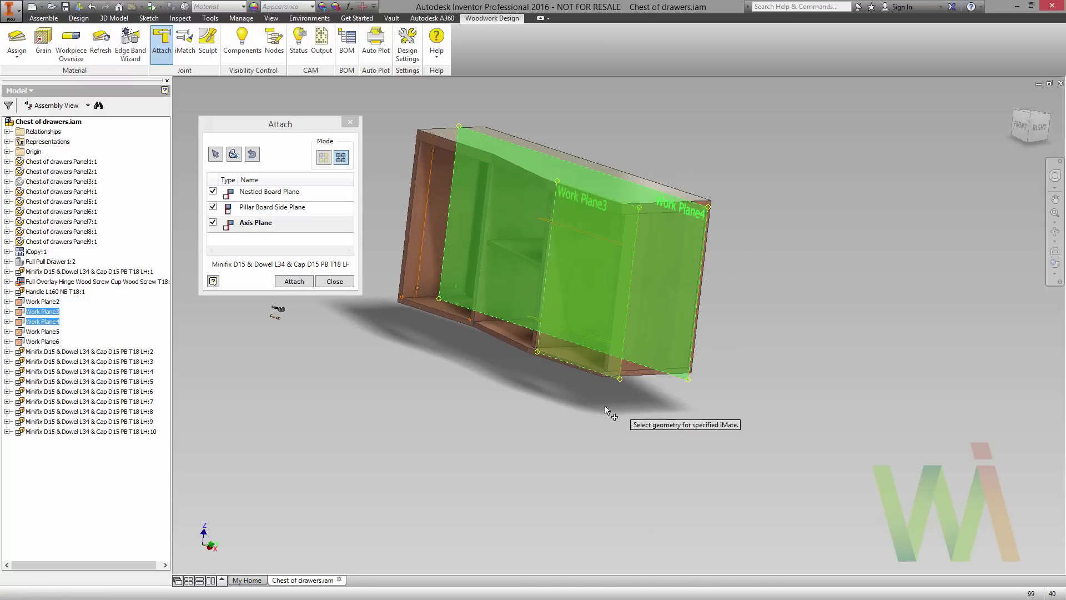
{"action": "left_click", "coordinate": [294, 281]}
{"action": "middle_click_drag", "start_coordinate": [632, 294], "coordinate": [642, 326], "text": "shift"}
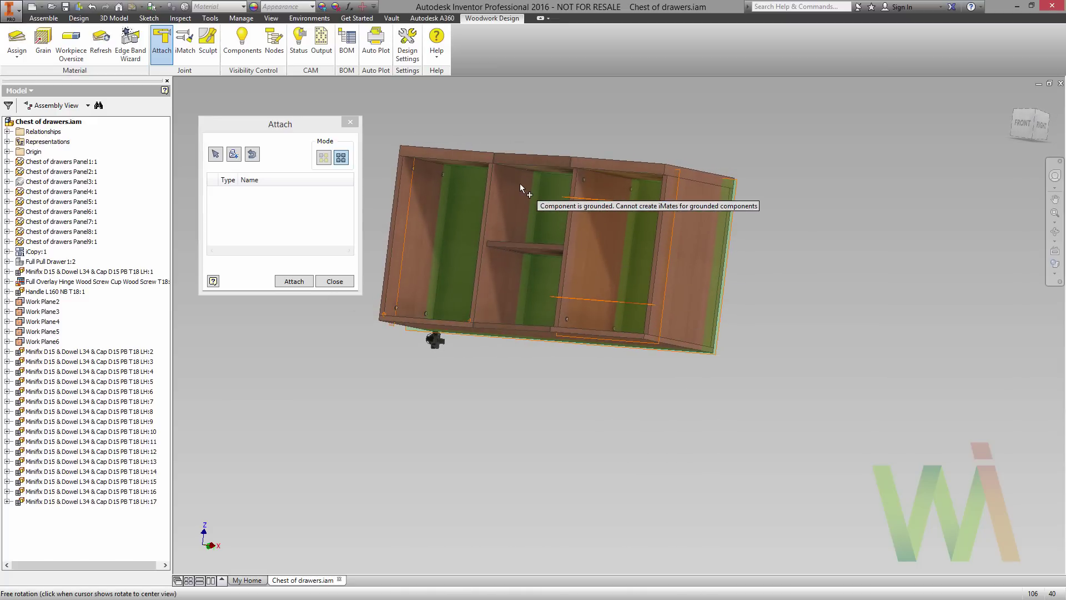
Step: Create another Minifix occurrence, choosing the nested board panels and the pillar board panel
{"action": "scroll", "coordinate": [515, 256], "scroll_direction": "up", "scroll_amount": 3}
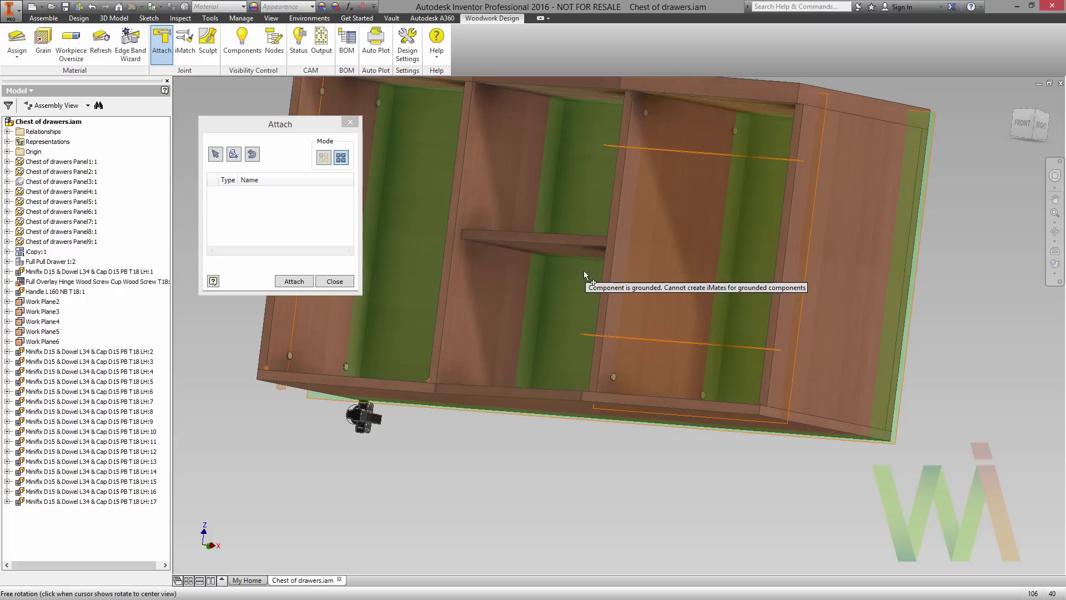
{"action": "left_click", "coordinate": [251, 155]}
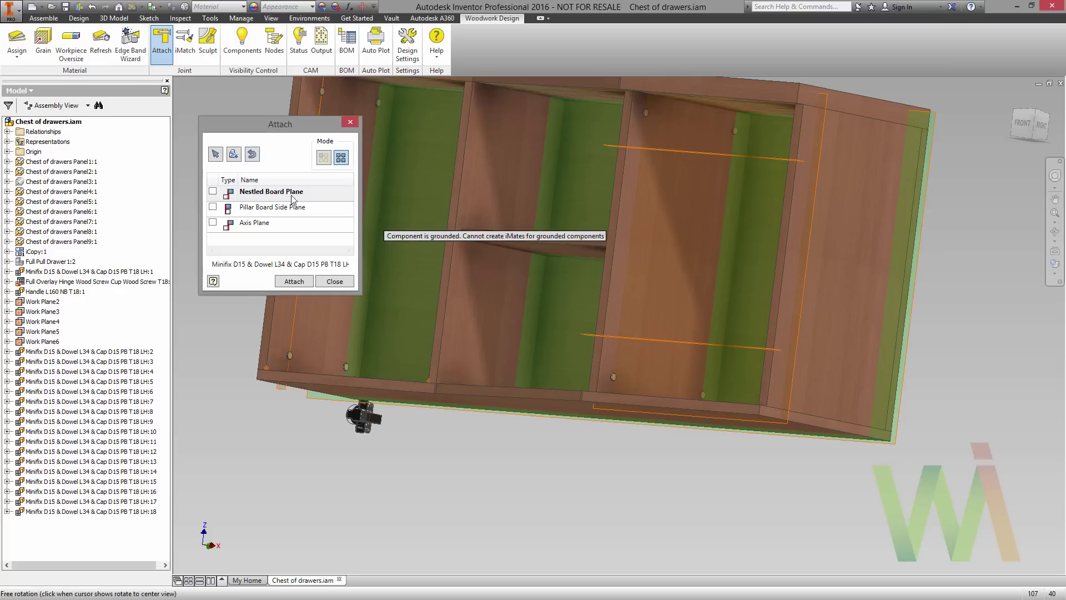
{"action": "left_click", "coordinate": [493, 326]}
{"action": "middle_click_drag", "start_coordinate": [666, 261], "coordinate": [723, 321], "text": "shift"}
{"action": "left_click", "coordinate": [723, 321]}
{"action": "left_click", "coordinate": [465, 320]}
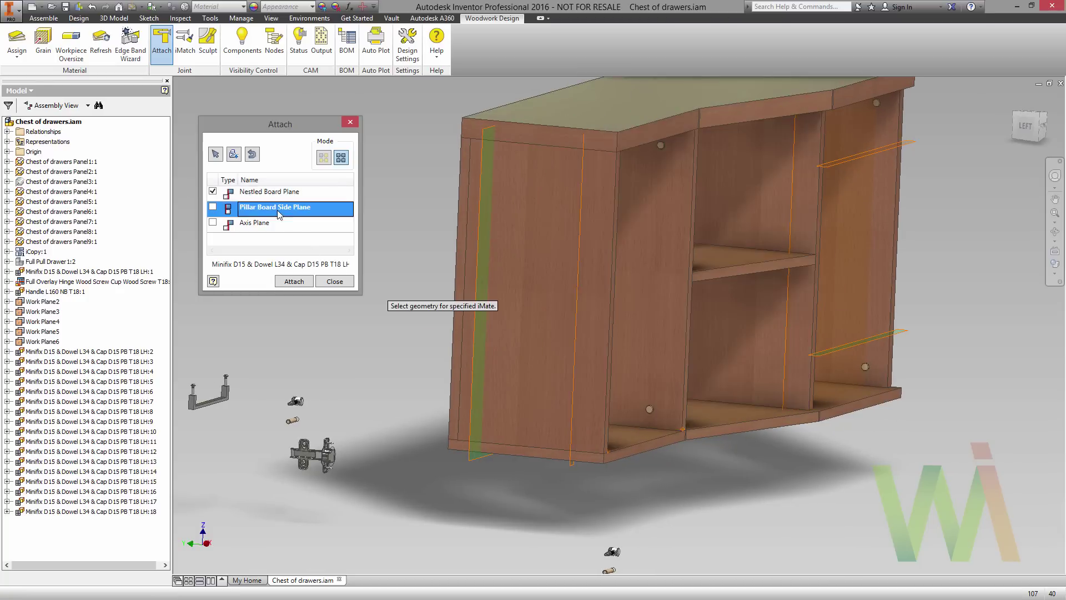
{"action": "left_click", "coordinate": [1040, 145]}
{"action": "left_click", "coordinate": [722, 327]}
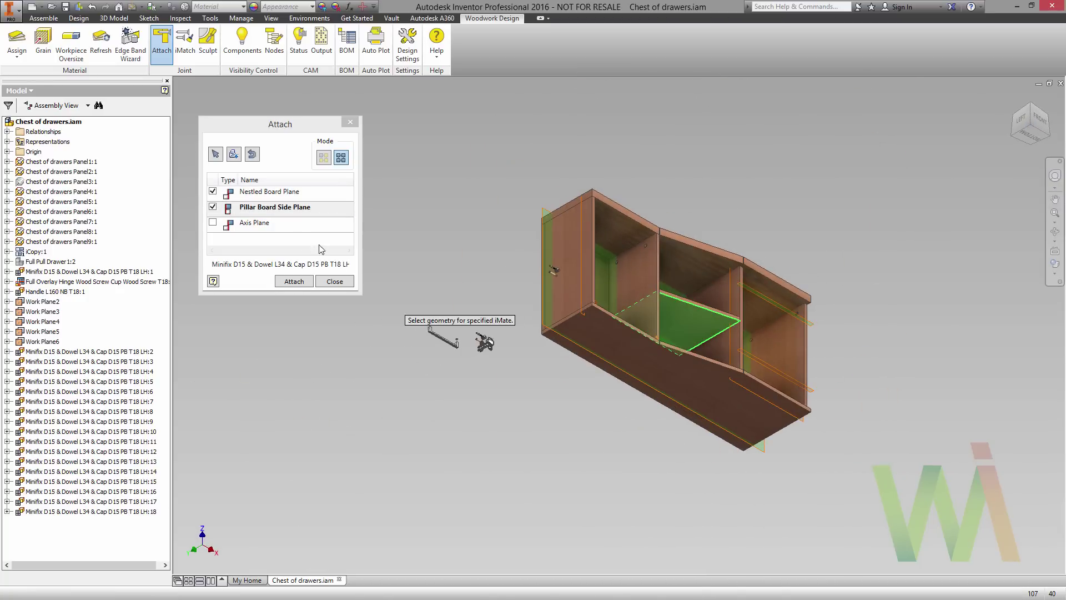
Step: Use Work Plane4 as the axis plane and attach Minifix LH:18 to LH:21
{"action": "left_click", "coordinate": [273, 228]}
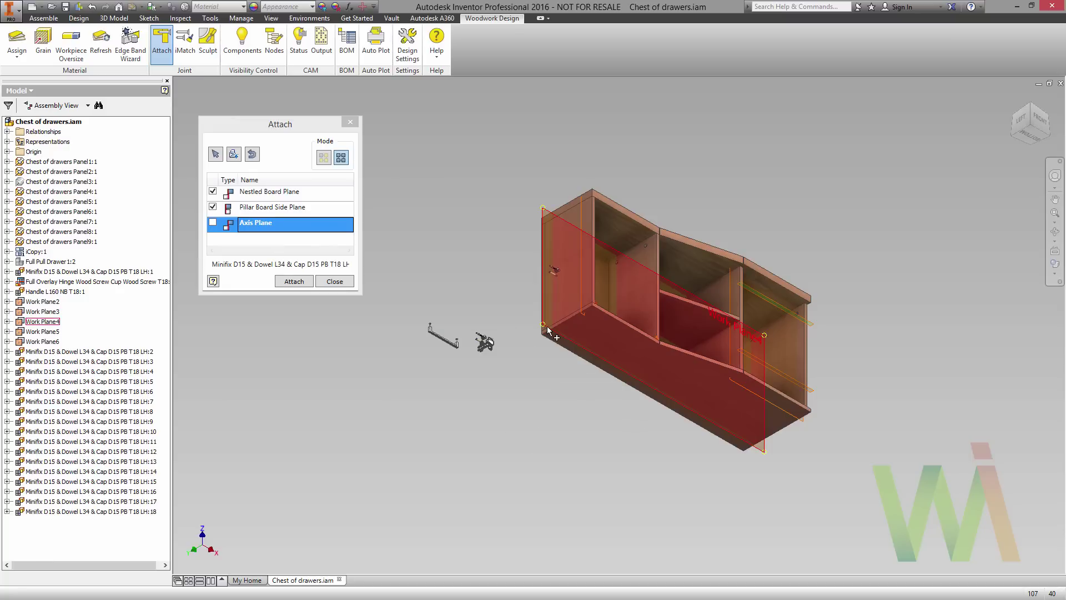
{"action": "left_click", "coordinate": [573, 321]}
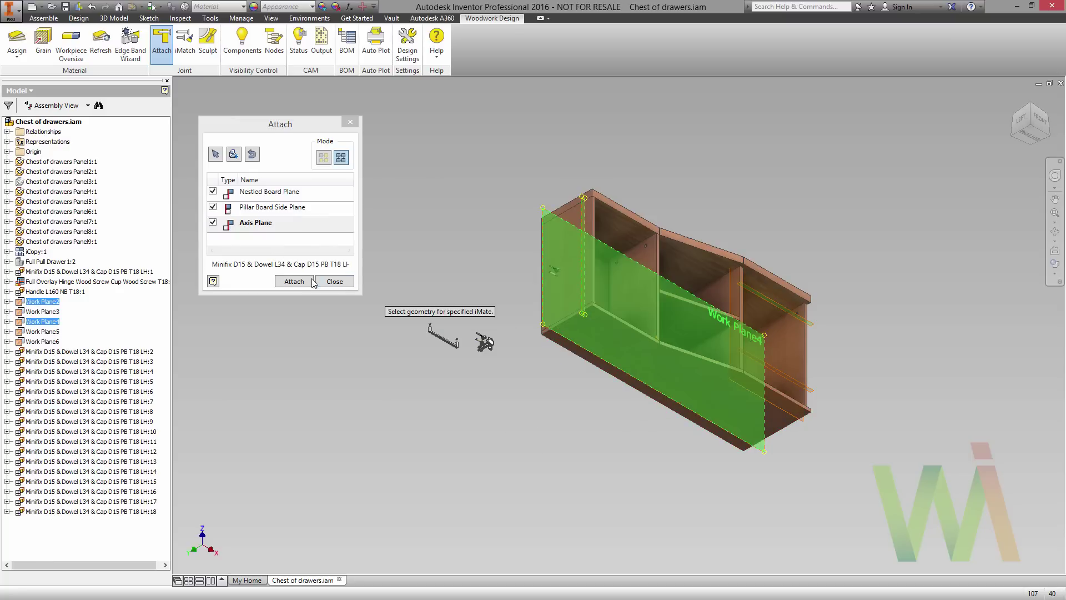
{"action": "left_click", "coordinate": [294, 281]}
{"action": "scroll", "coordinate": [601, 296], "scroll_direction": "up", "scroll_amount": 5}
{"action": "scroll", "coordinate": [799, 231], "scroll_direction": "down", "scroll_amount": 3}
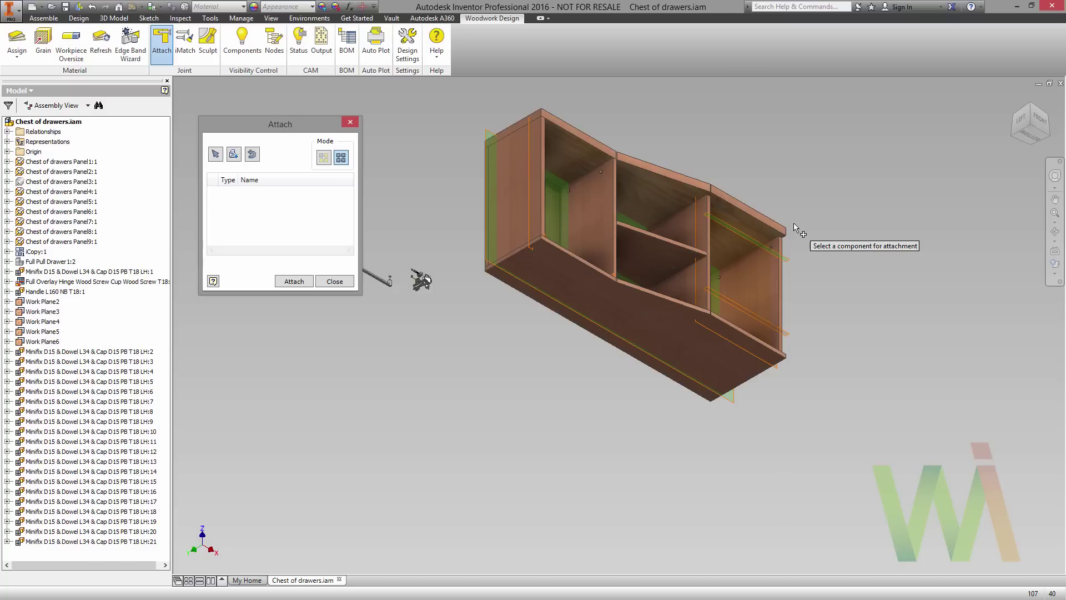
Step: Choose the Full Overlay hinge and pick the cabinet's front edge as its reference
{"action": "left_click", "coordinate": [1033, 114]}
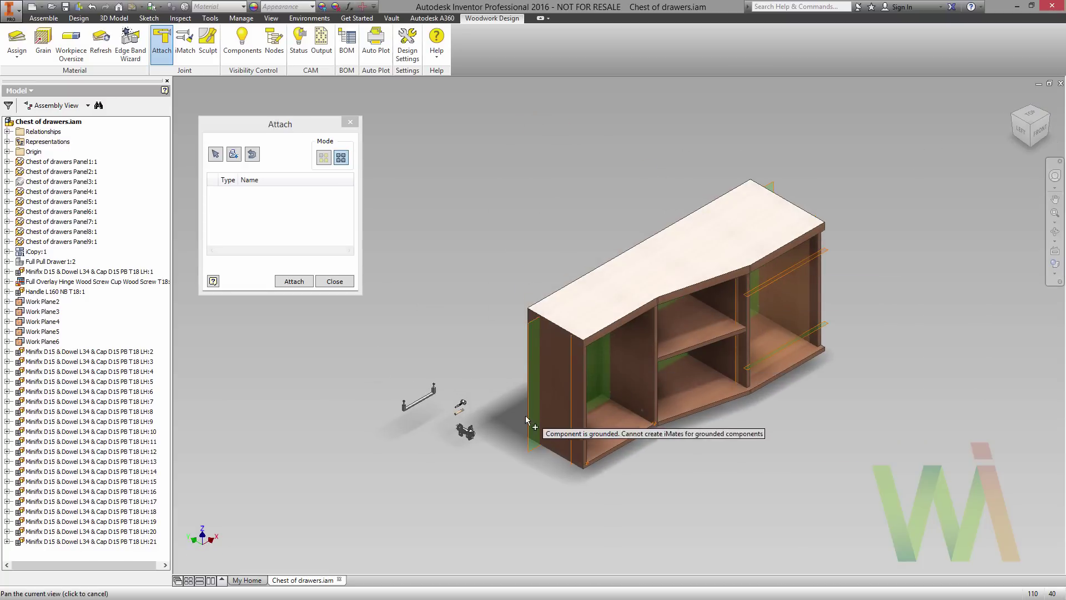
{"action": "left_click", "coordinate": [474, 433]}
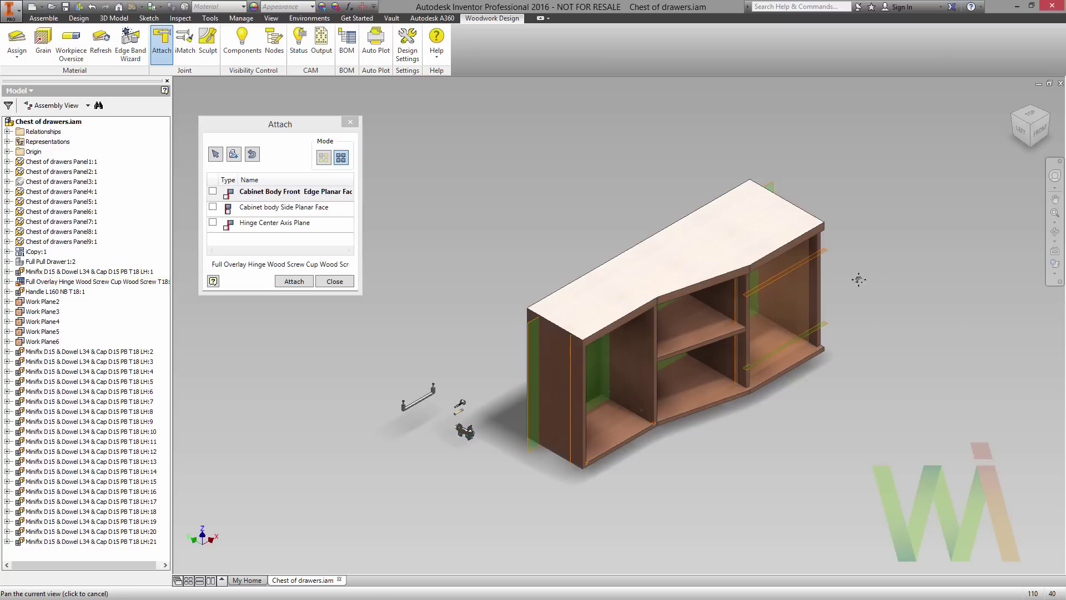
{"action": "middle_click_drag", "start_coordinate": [871, 272], "coordinate": [785, 263]}
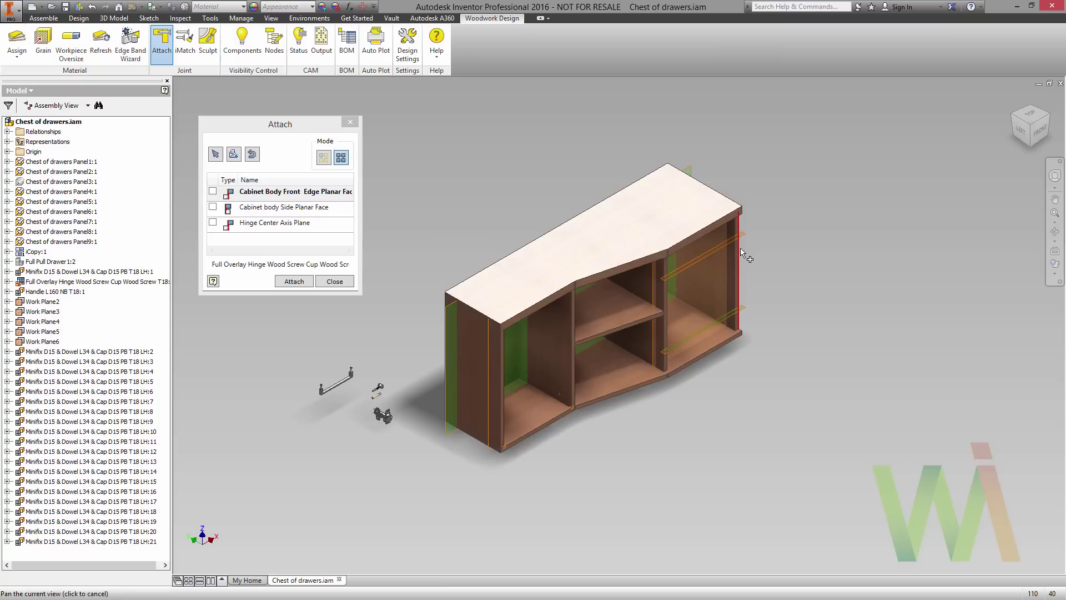
{"action": "scroll", "coordinate": [741, 249], "scroll_direction": "down", "scroll_amount": 4}
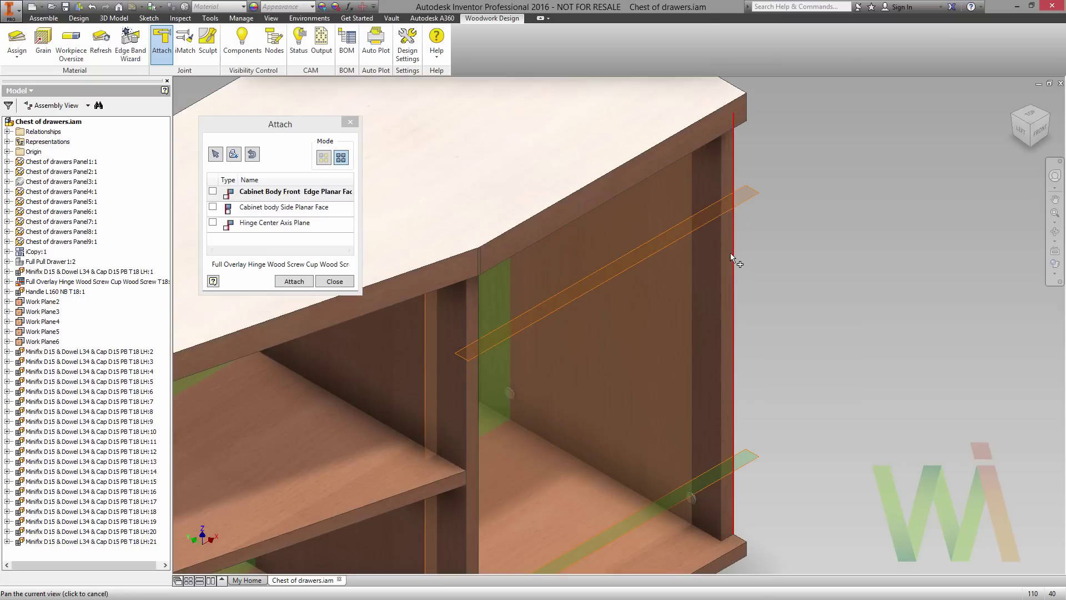
{"action": "left_click", "coordinate": [730, 255]}
Step: Pick the right side panel face and Work Plane5 and Work Plane6 as hinge axes, then attach
{"action": "scroll", "coordinate": [794, 265], "scroll_direction": "up", "scroll_amount": 4}
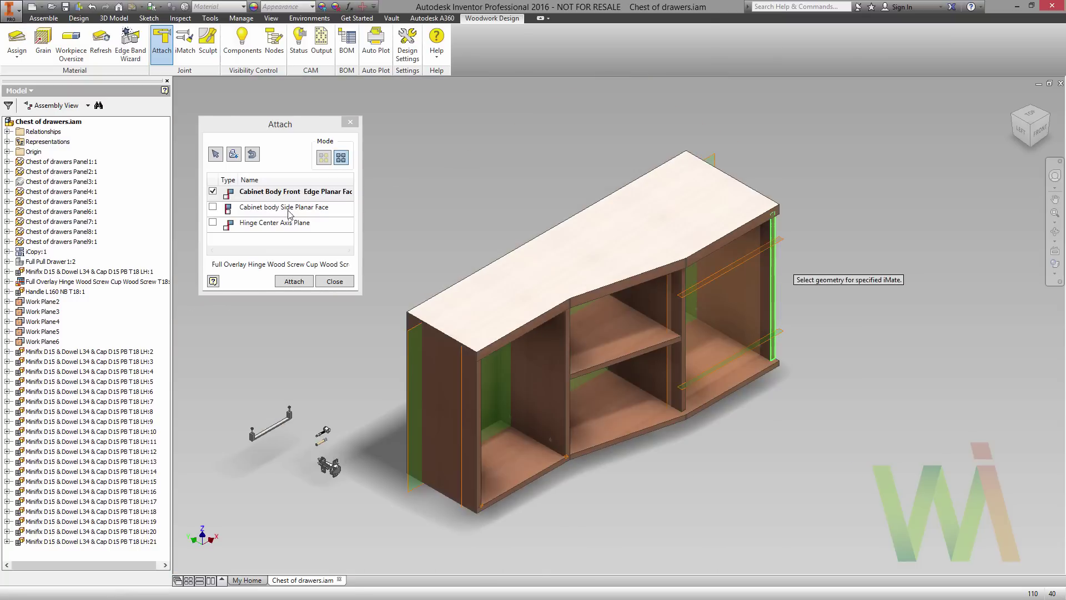
{"action": "left_click", "coordinate": [289, 214]}
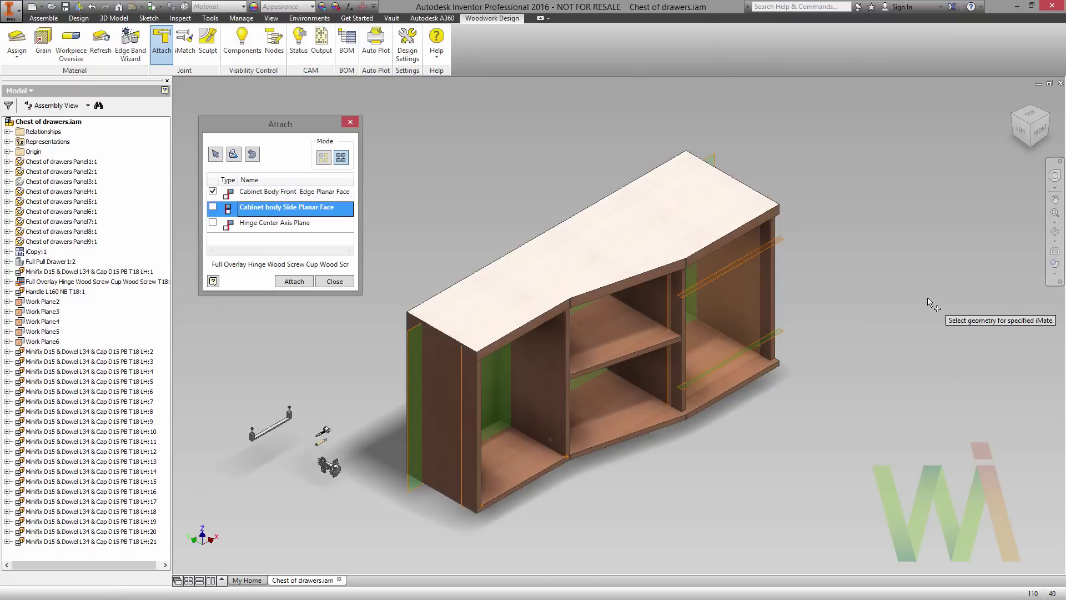
{"action": "scroll", "coordinate": [816, 261], "scroll_direction": "down", "scroll_amount": 4}
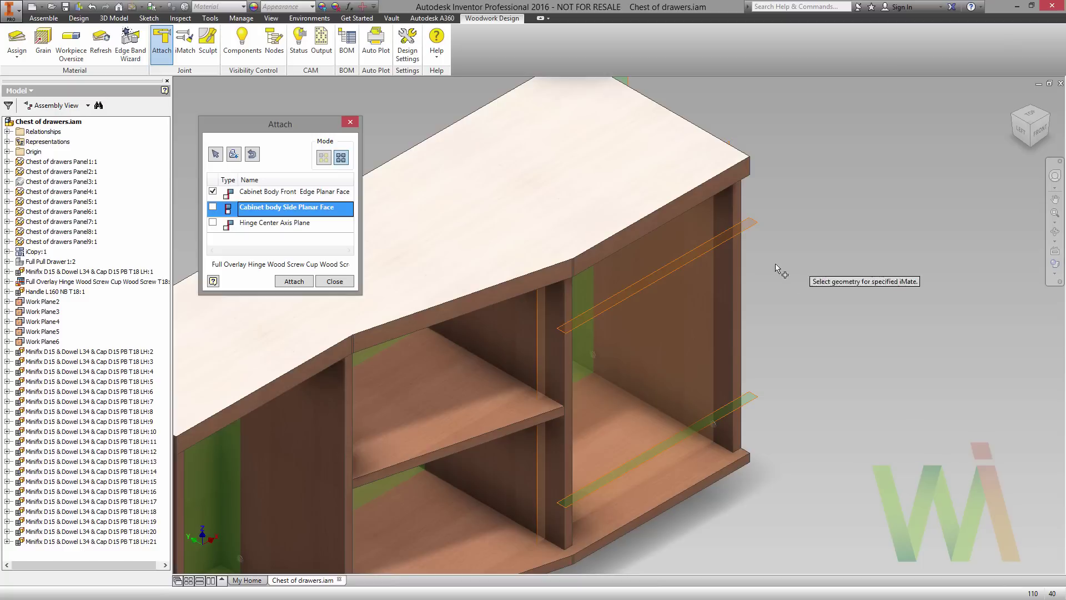
{"action": "left_click", "coordinate": [719, 275]}
{"action": "left_click", "coordinate": [319, 224]}
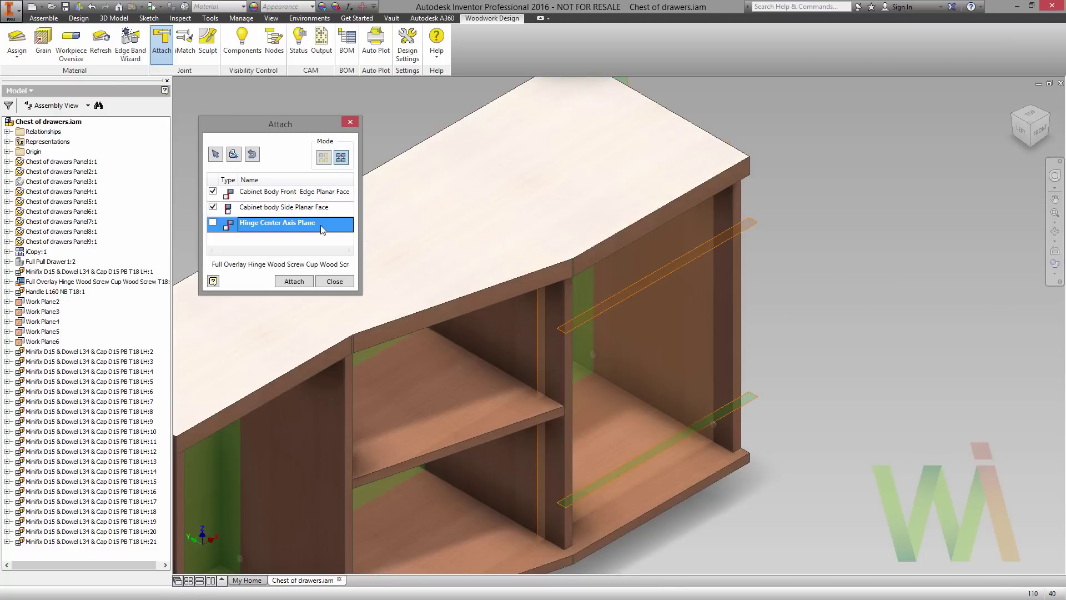
{"action": "left_click", "coordinate": [760, 225]}
{"action": "left_click", "coordinate": [765, 399]}
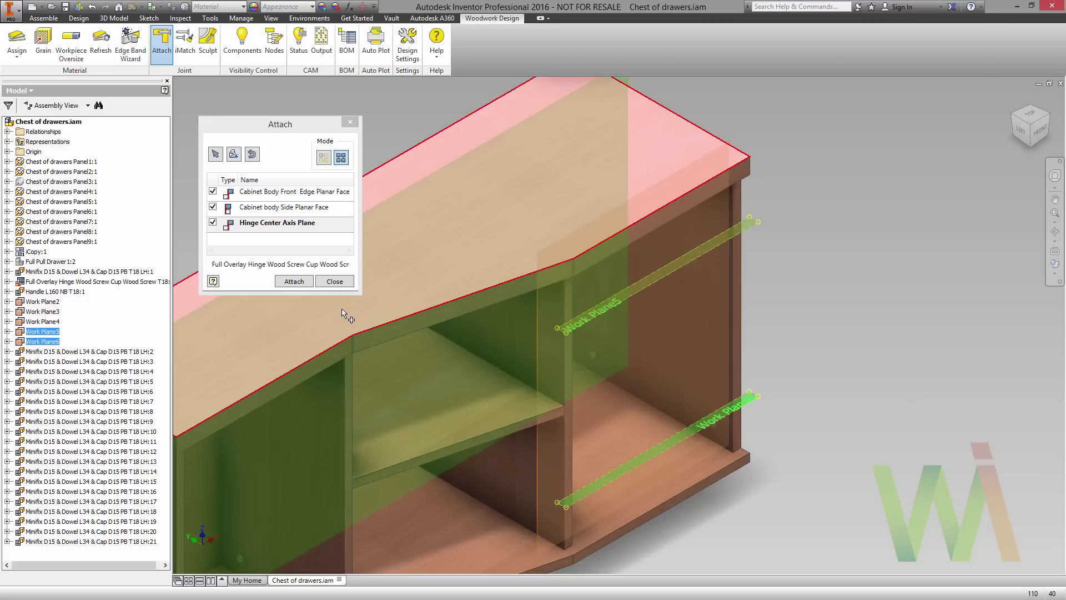
{"action": "left_click", "coordinate": [305, 281]}
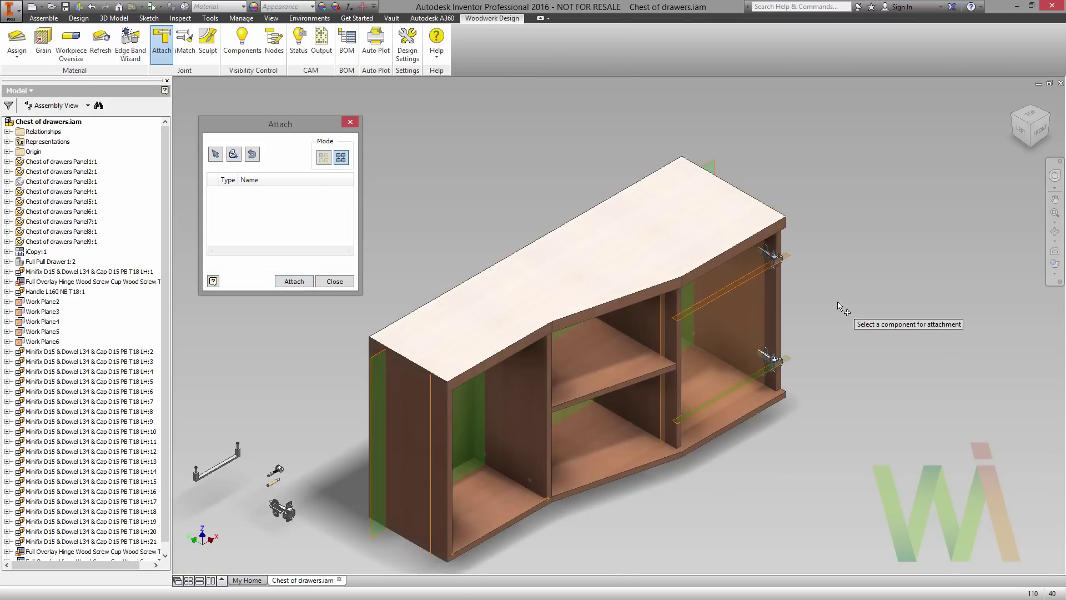
Step: Close the Attach dialog and make Chest of drawers Panel3:1 visible again as the right door
{"action": "middle_click_drag", "start_coordinate": [838, 302], "coordinate": [871, 271]}
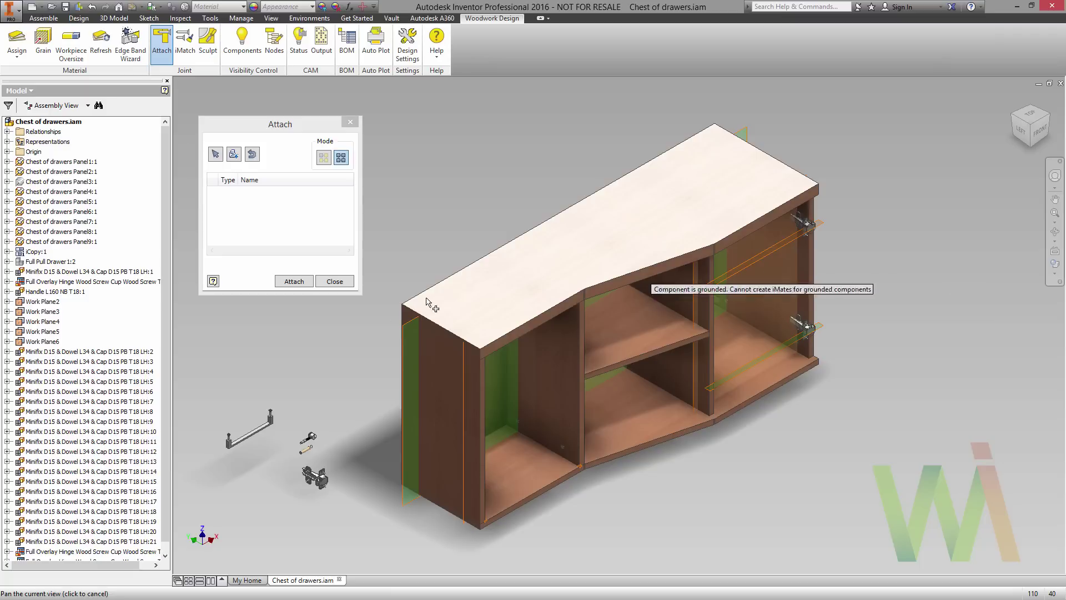
{"action": "left_click", "coordinate": [350, 122]}
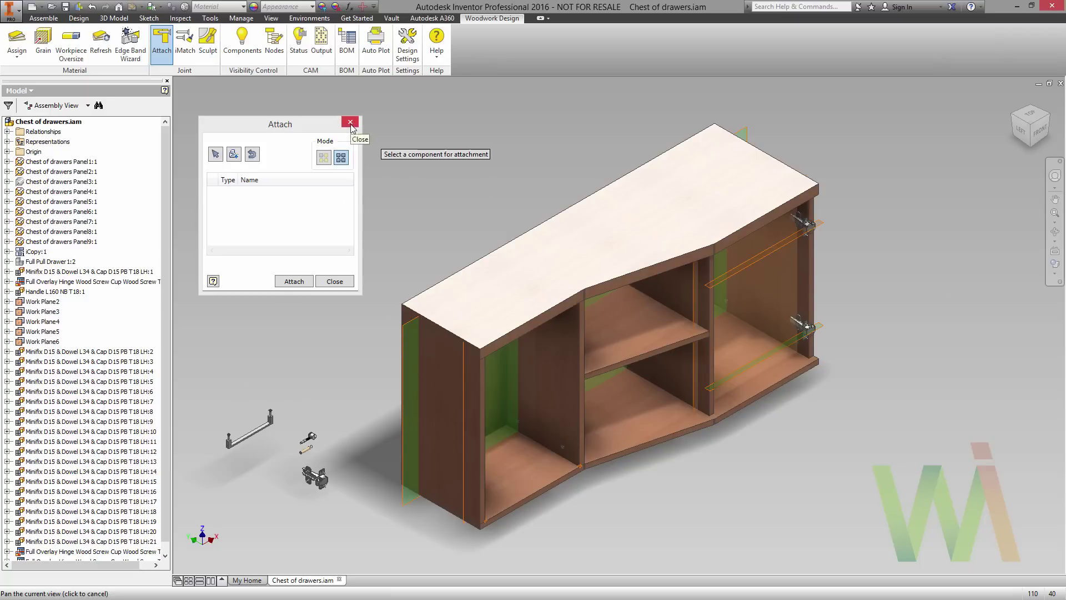
{"action": "right_click", "coordinate": [80, 184]}
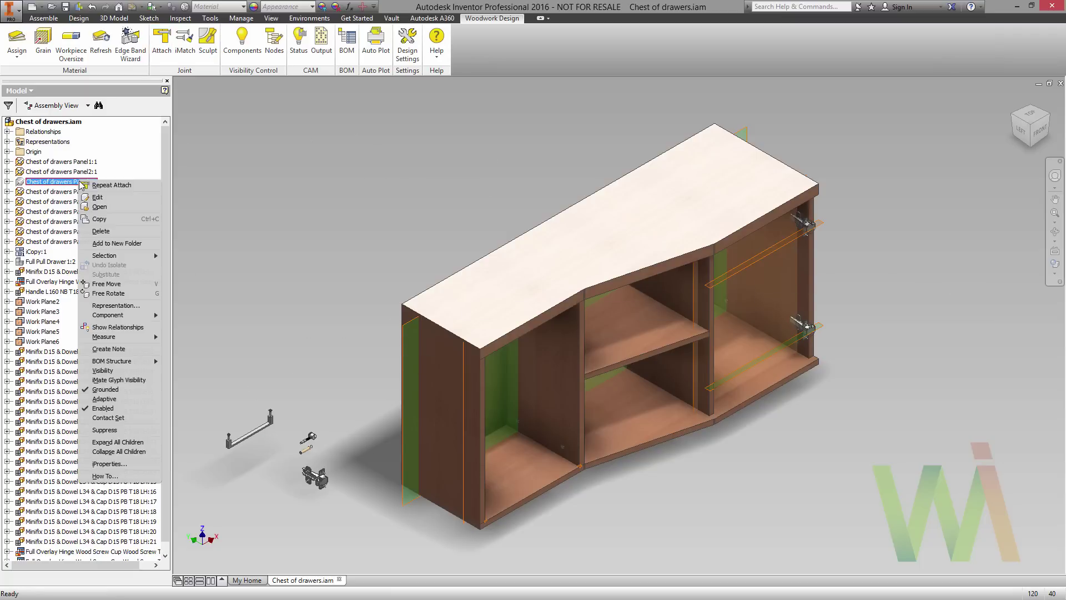
{"action": "left_click", "coordinate": [123, 371]}
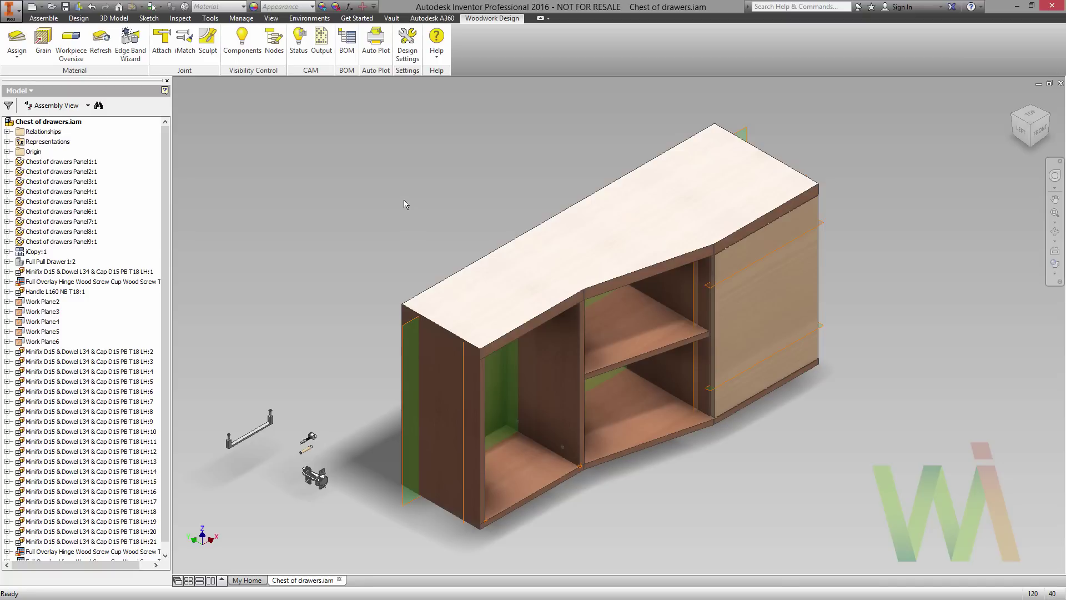
Step: Begin a new work plane from the Assemble tab, first trying the door's thin edge face
{"action": "left_click", "coordinate": [43, 18]}
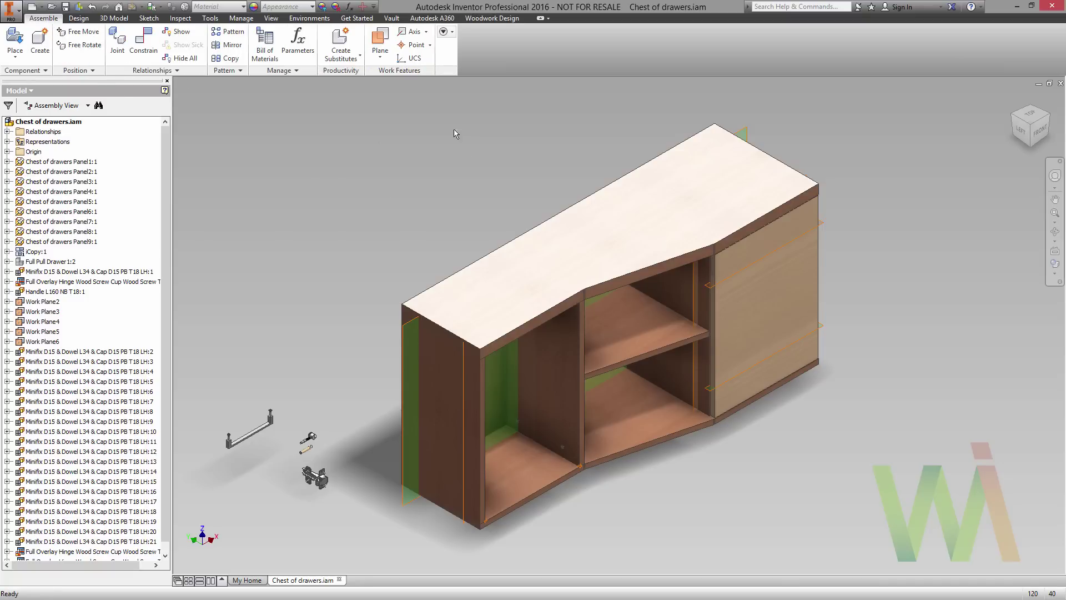
{"action": "left_click", "coordinate": [380, 42]}
{"action": "scroll", "coordinate": [711, 279], "scroll_direction": "up", "scroll_amount": 3}
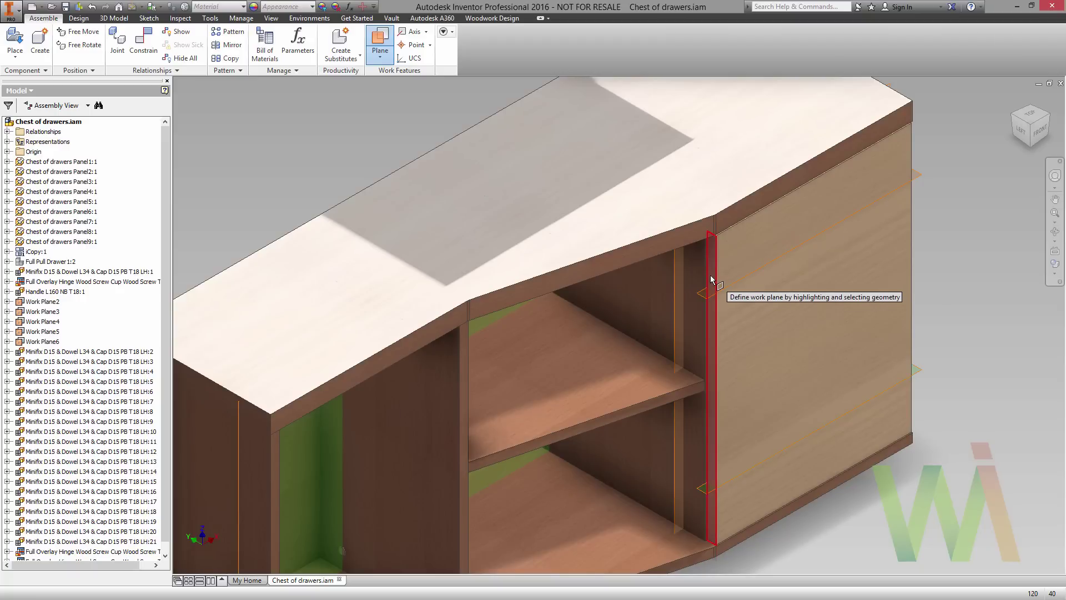
{"action": "left_click", "coordinate": [711, 280]}
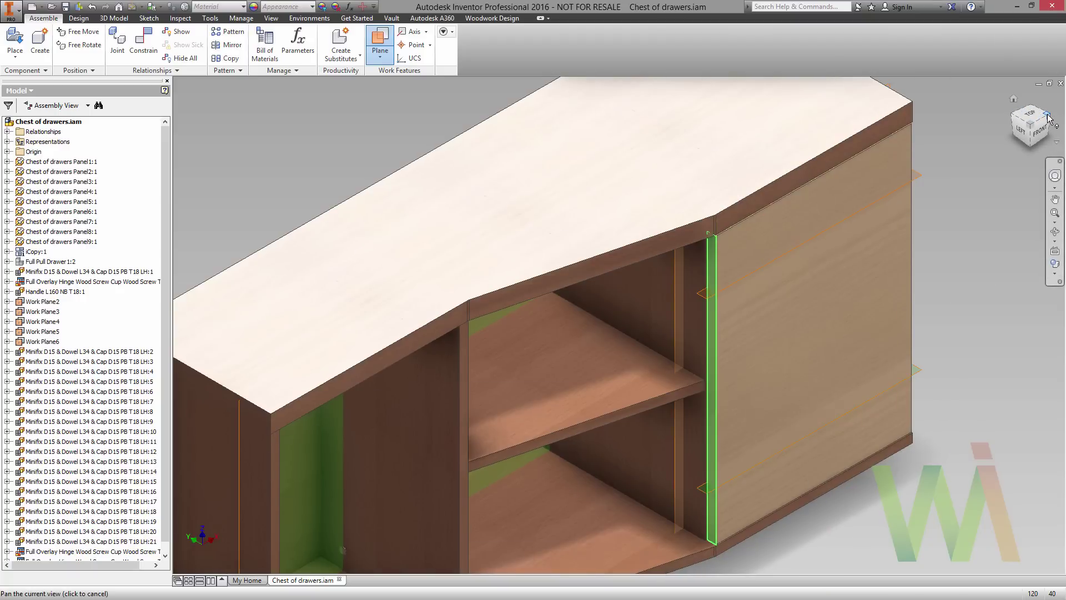
{"action": "left_click", "coordinate": [1048, 116]}
{"action": "scroll", "coordinate": [683, 394], "scroll_direction": "up", "scroll_amount": 5}
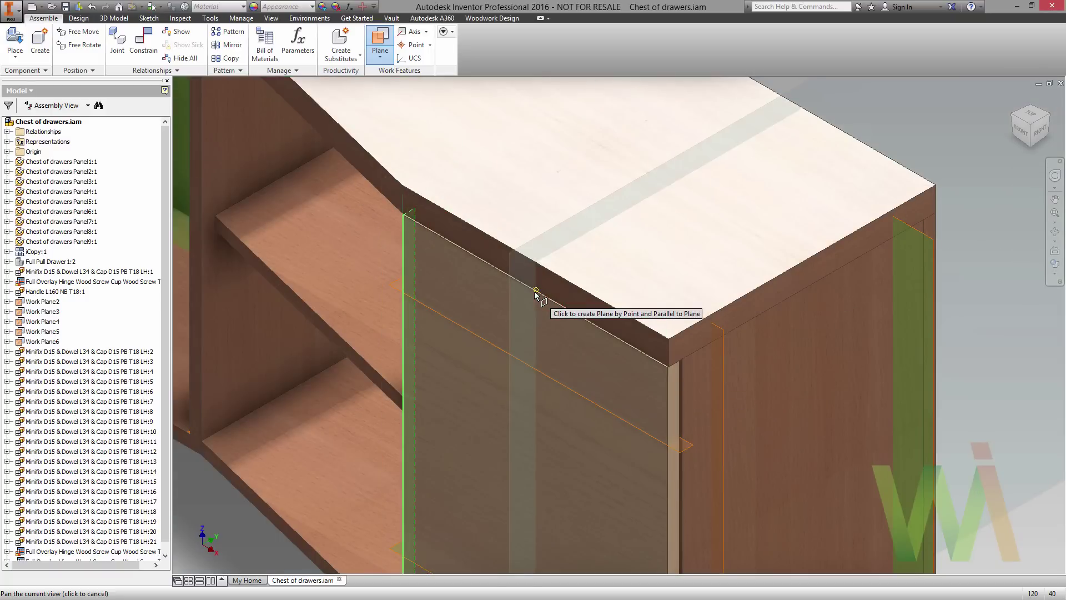
{"action": "scroll", "coordinate": [536, 295], "scroll_direction": "up", "scroll_amount": 2}
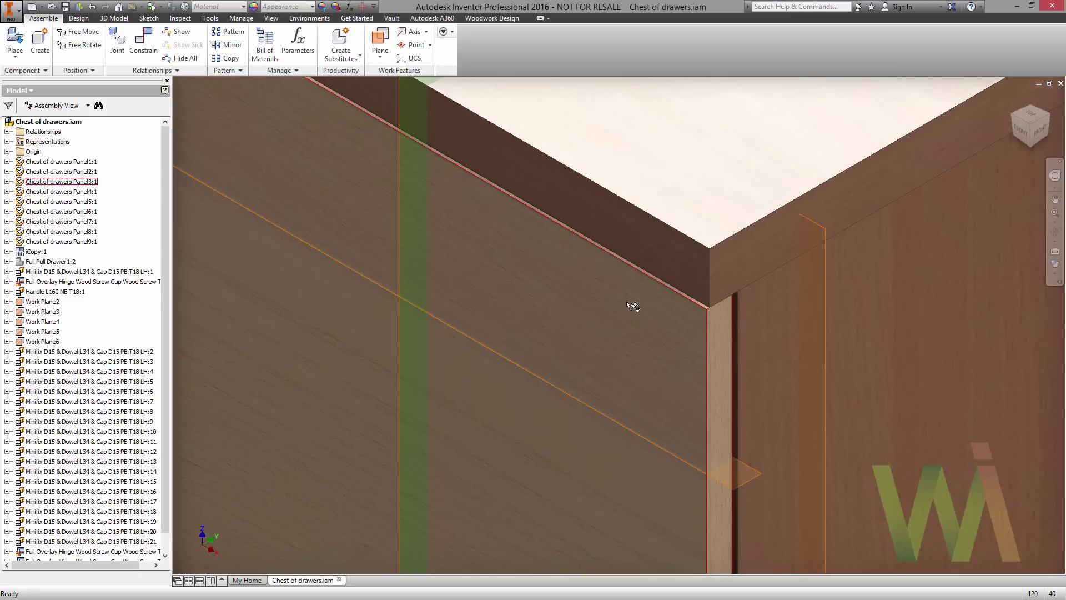
Step: Create a work plane offset -134 mm from the door's top face, then return to isometric view
{"action": "left_click", "coordinate": [387, 44]}
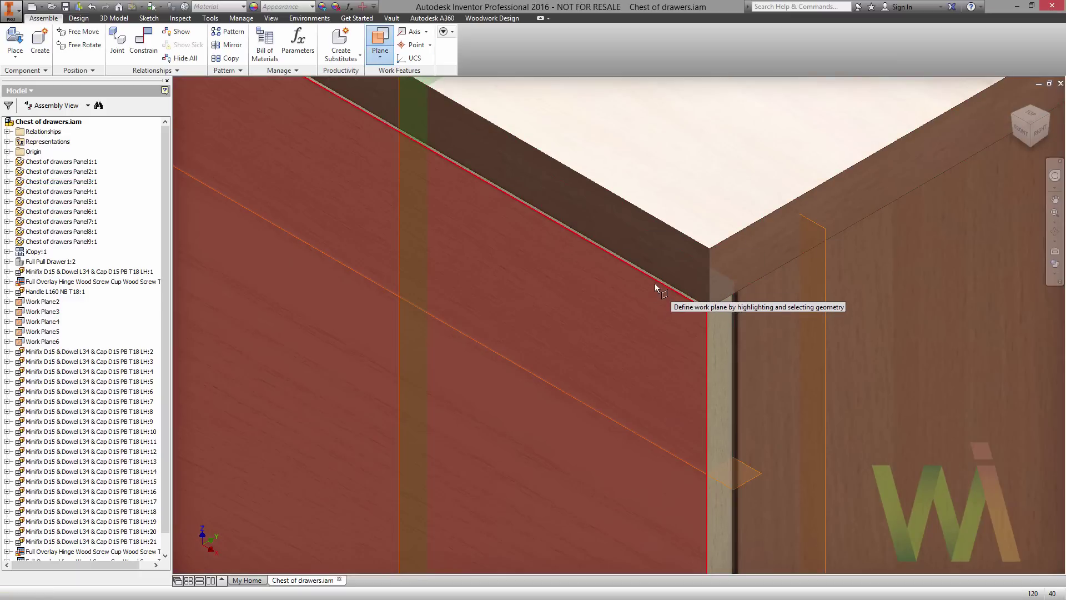
{"action": "scroll", "coordinate": [661, 295], "scroll_direction": "up", "scroll_amount": 2}
{"action": "left_click", "coordinate": [661, 295]}
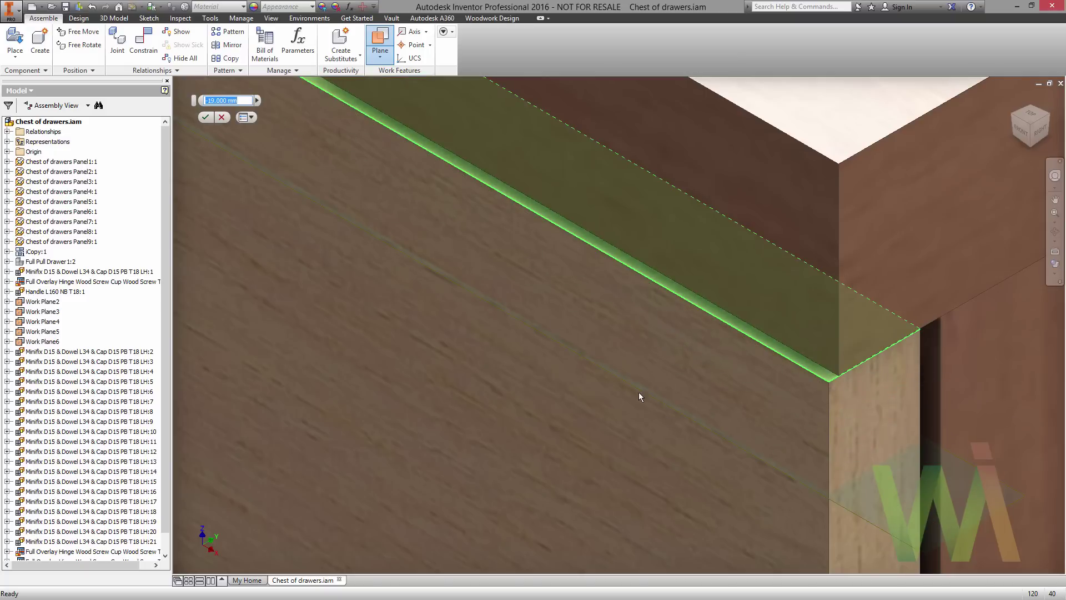
{"action": "type", "text": "-134"}
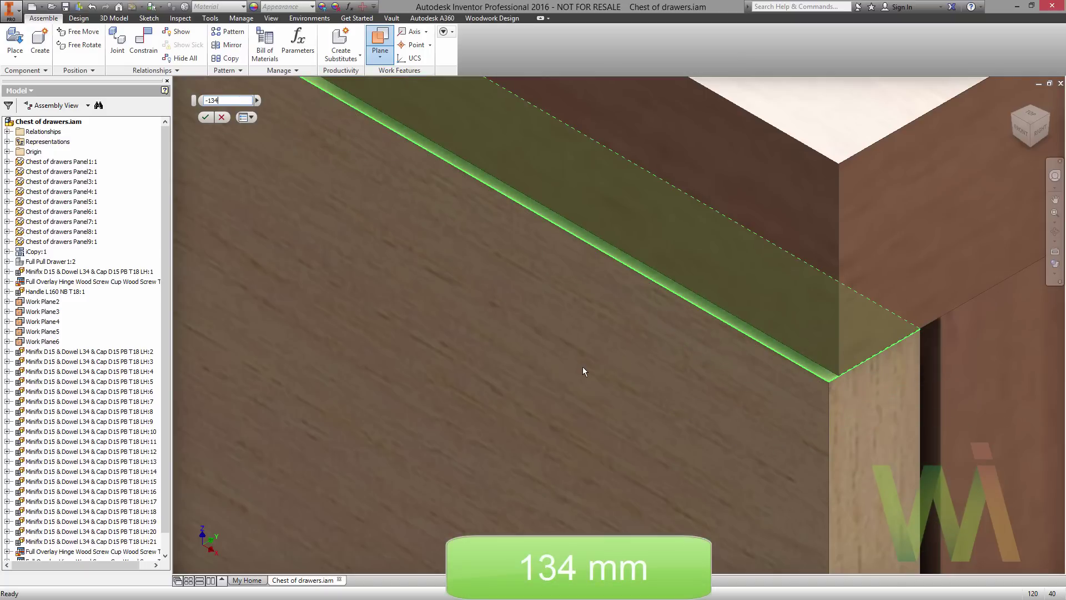
{"action": "scroll", "coordinate": [583, 371], "scroll_direction": "down", "scroll_amount": 2}
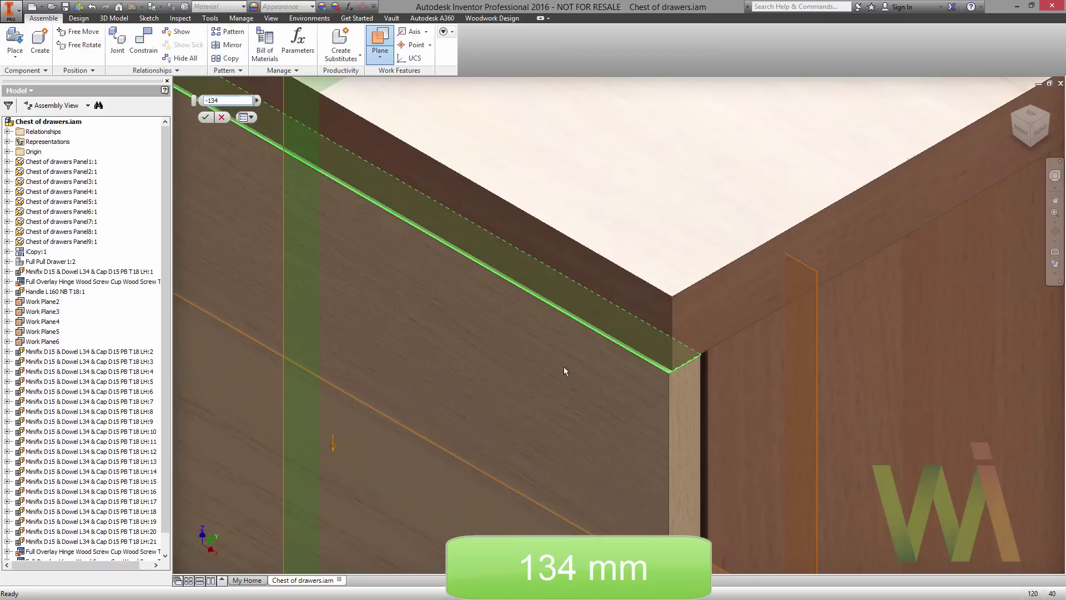
{"action": "left_click", "coordinate": [206, 117]}
{"action": "scroll", "coordinate": [507, 342], "scroll_direction": "down", "scroll_amount": 4}
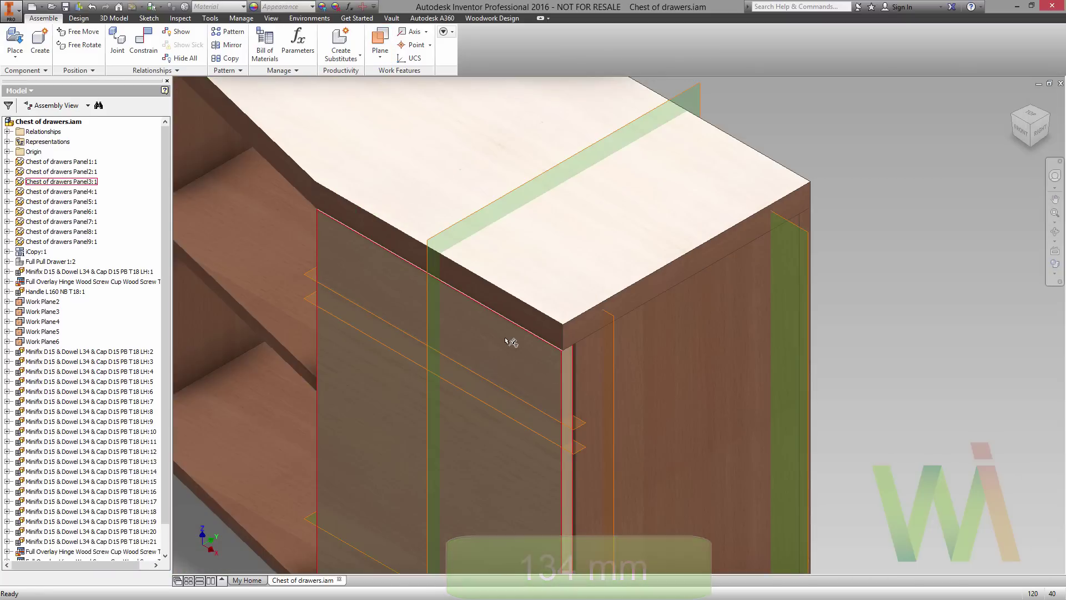
{"action": "middle_click_drag", "start_coordinate": [317, 248], "coordinate": [404, 308]}
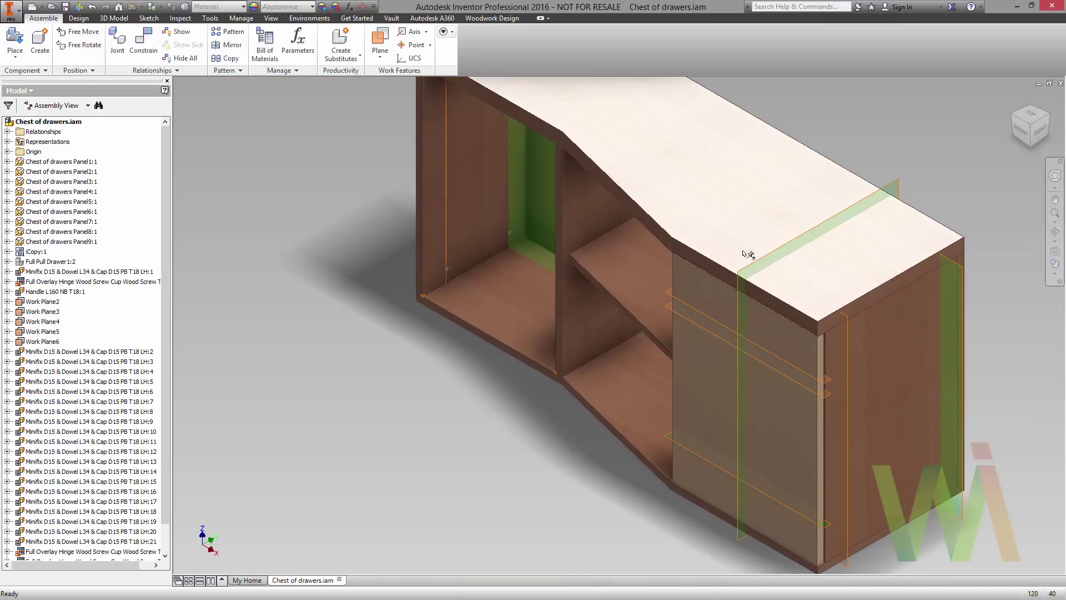
{"action": "left_click", "coordinate": [1013, 117]}
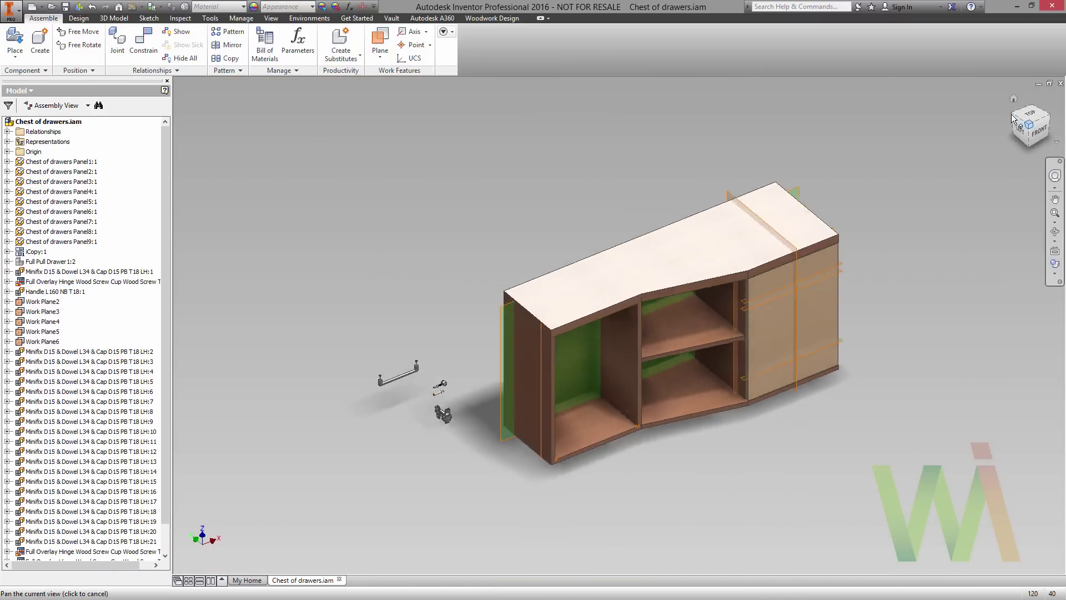
Step: Attach a single L160 handle to the Panel3 door face at Work Plane8 and its axis planes
{"action": "left_click", "coordinate": [493, 18]}
{"action": "left_click", "coordinate": [162, 44]}
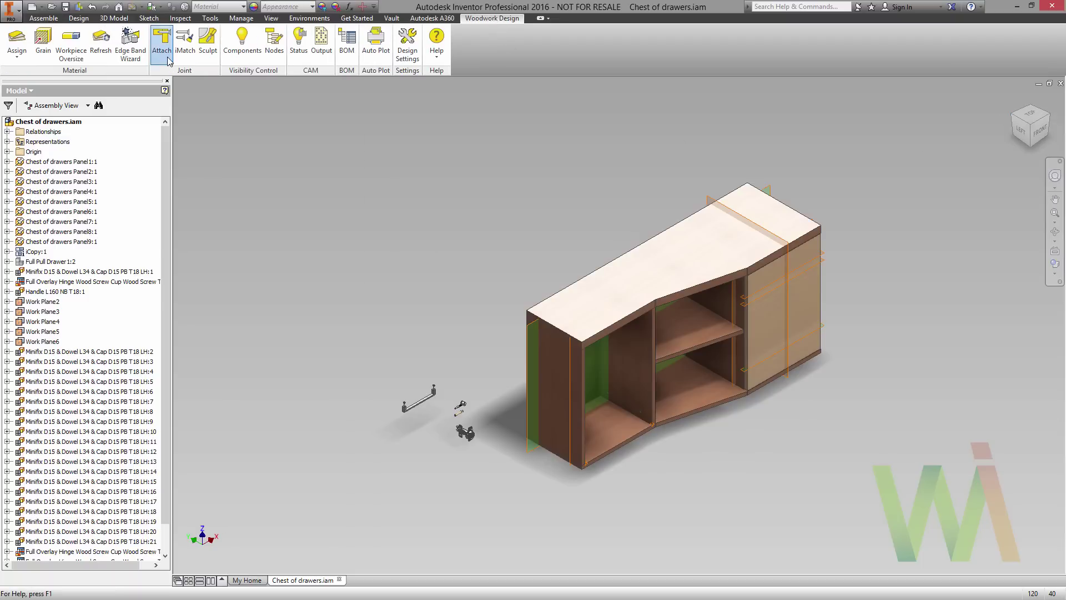
{"action": "left_click", "coordinate": [413, 409]}
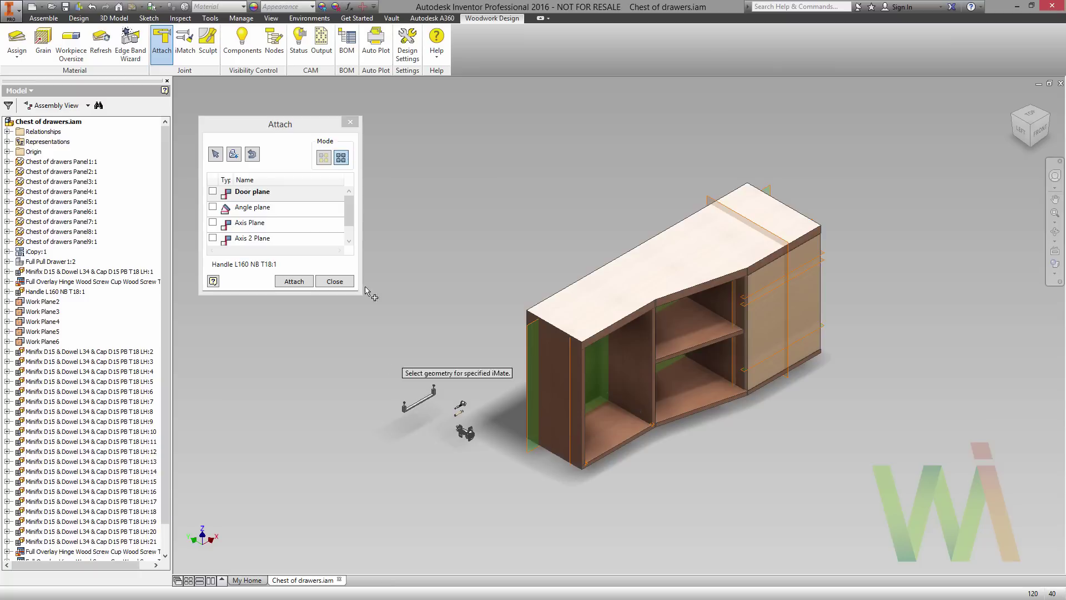
{"action": "left_click", "coordinate": [323, 157]}
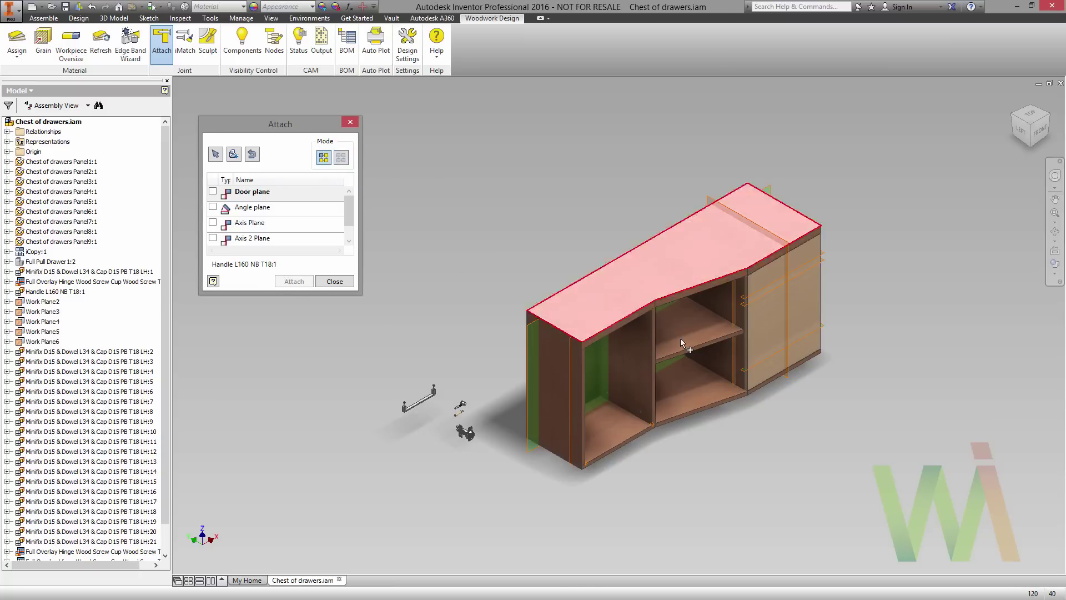
{"action": "left_click", "coordinate": [765, 322]}
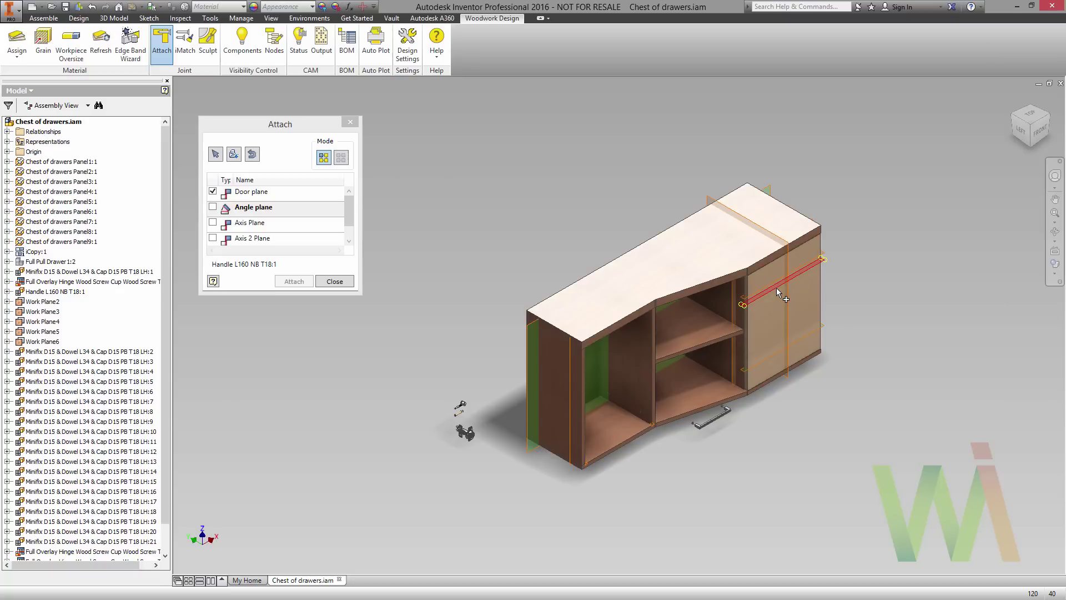
{"action": "left_click", "coordinate": [755, 303]}
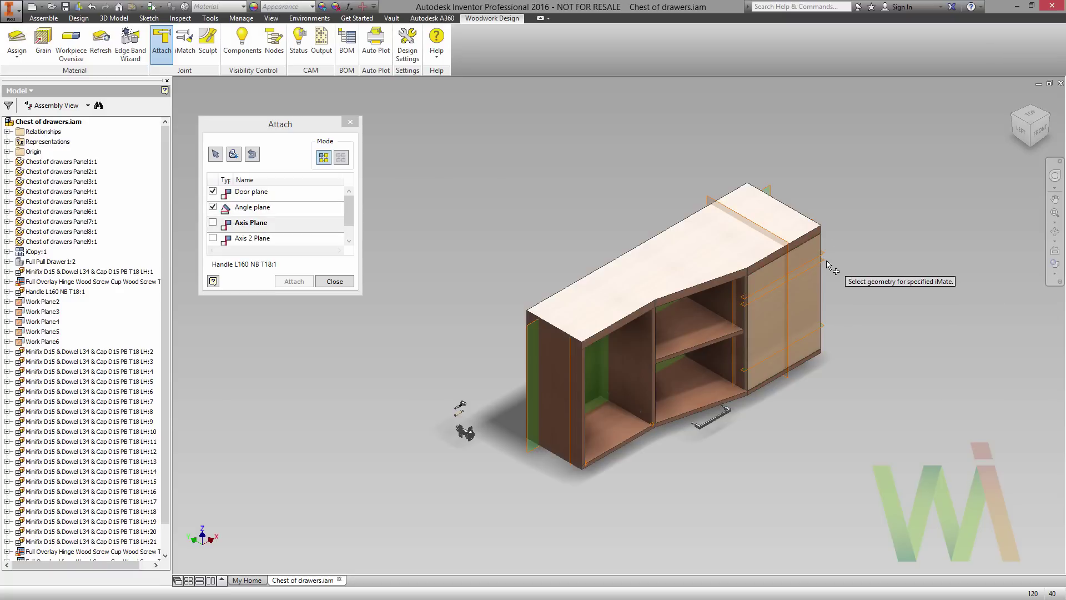
{"action": "left_click", "coordinate": [829, 264]}
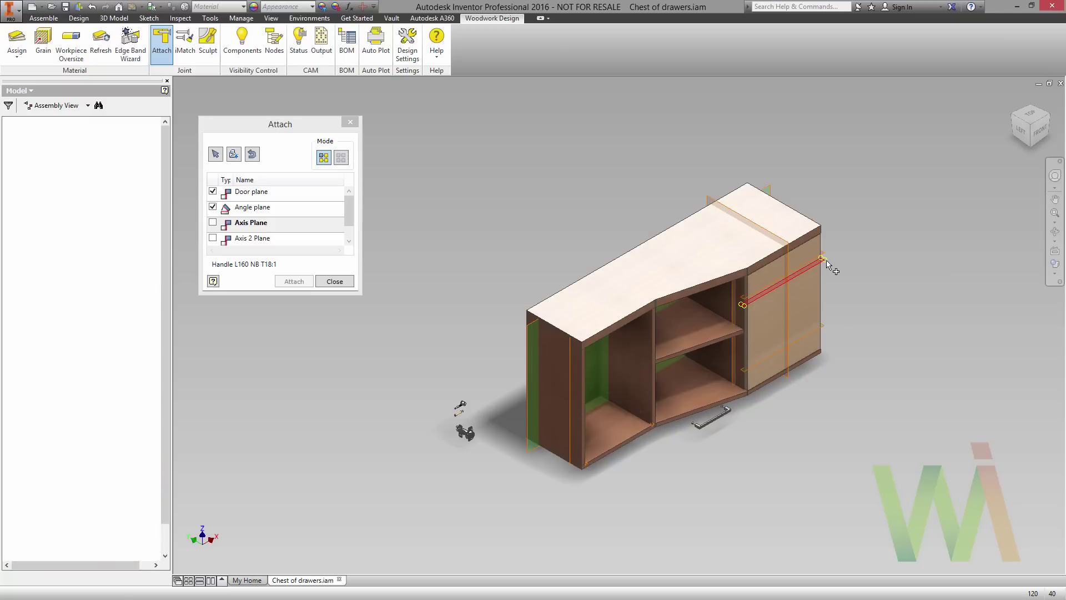
{"action": "left_click", "coordinate": [790, 383]}
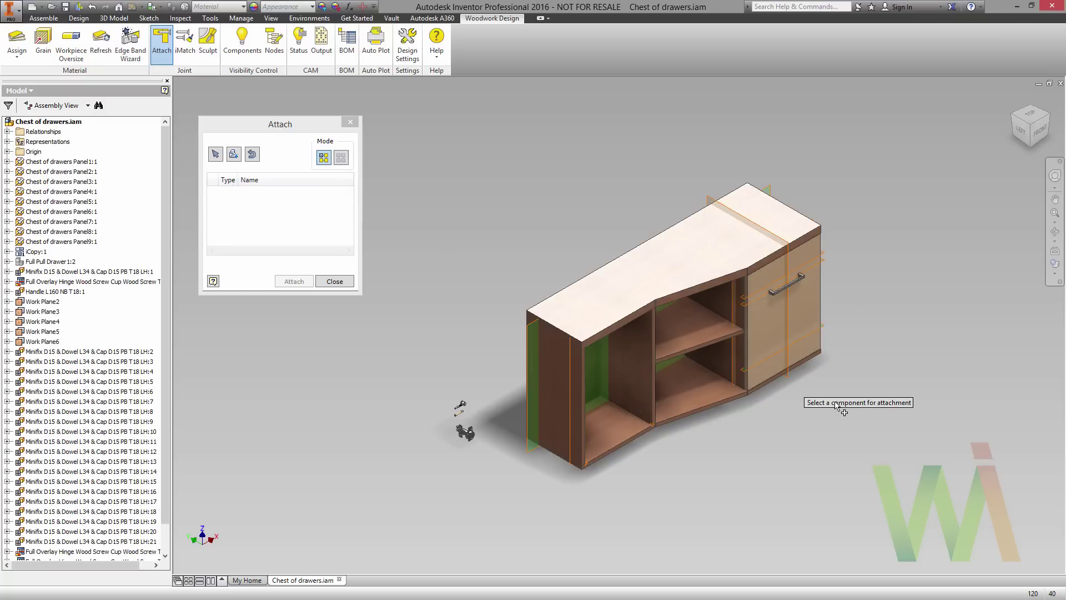
Step: Close the attach tool and delete the leftover loose Minifix and hinge parts
{"action": "left_click", "coordinate": [334, 282]}
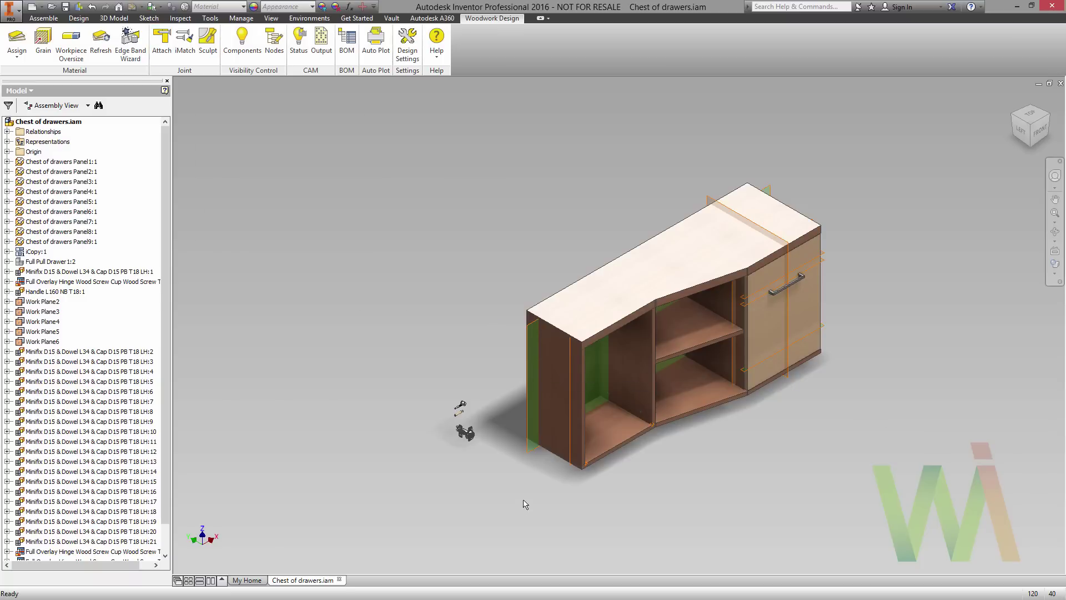
{"action": "left_click_drag", "start_coordinate": [491, 472], "coordinate": [404, 376]}
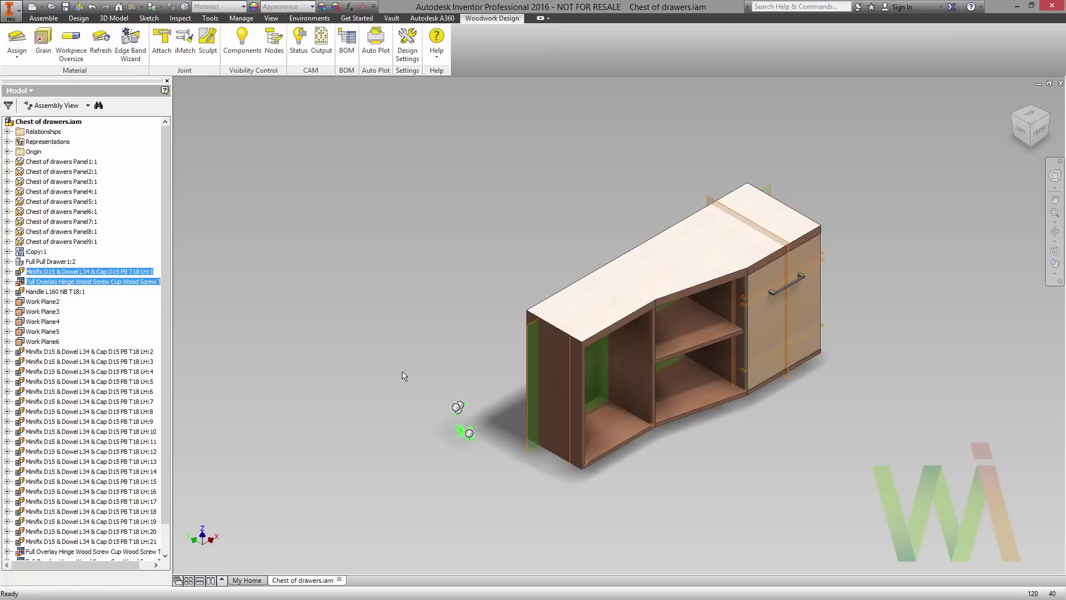
{"action": "key", "text": "Delete"}
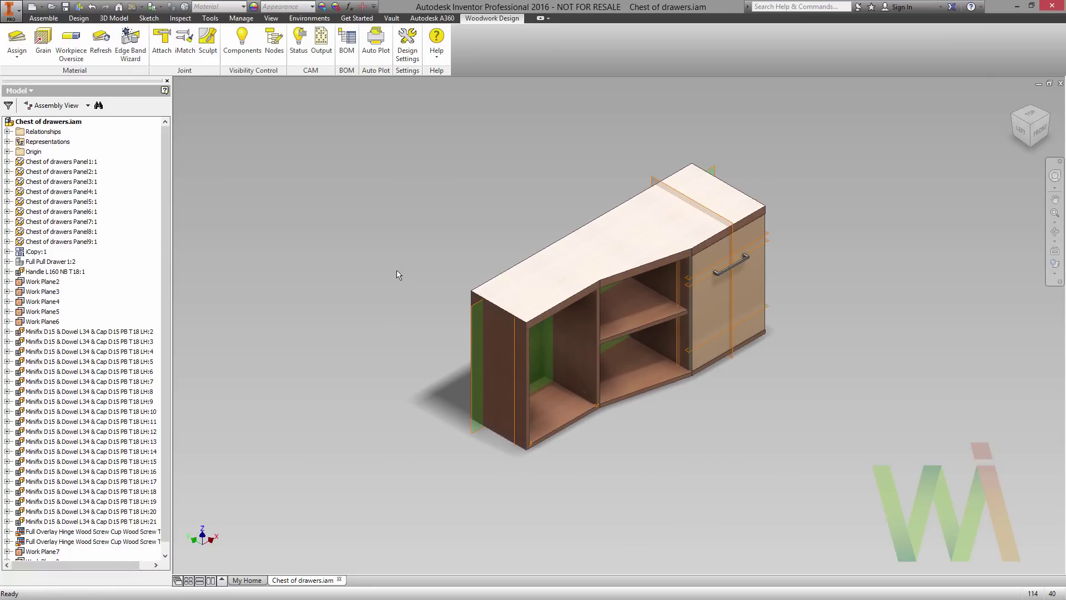
Step: Hide every work plane with Alt+] and go back to the Woodwork Design tab
{"action": "key", "text": "alt+bracketright"}
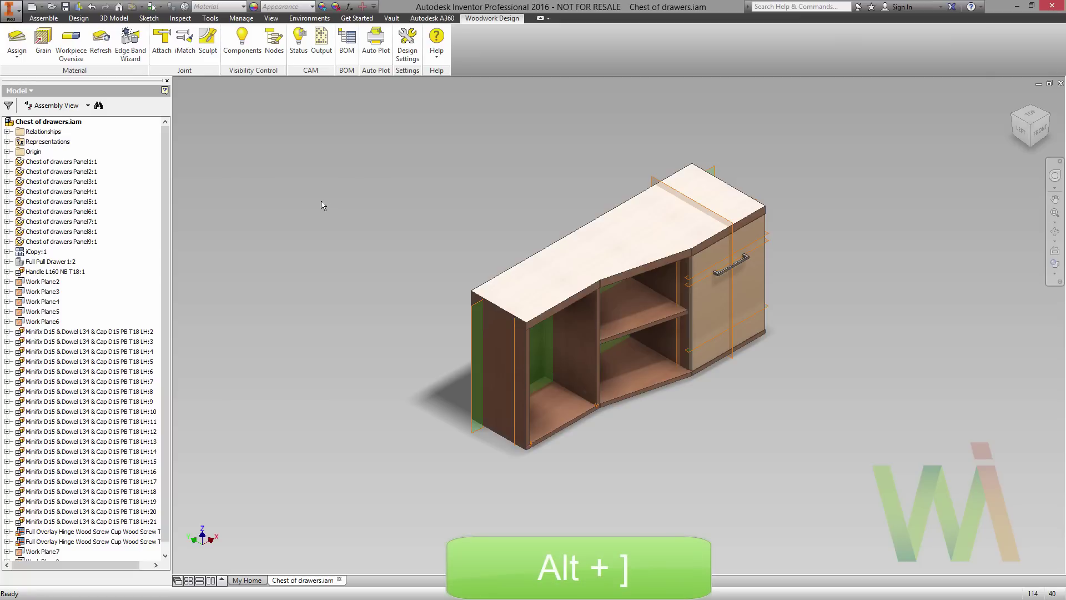
{"action": "key", "text": "alt+m"}
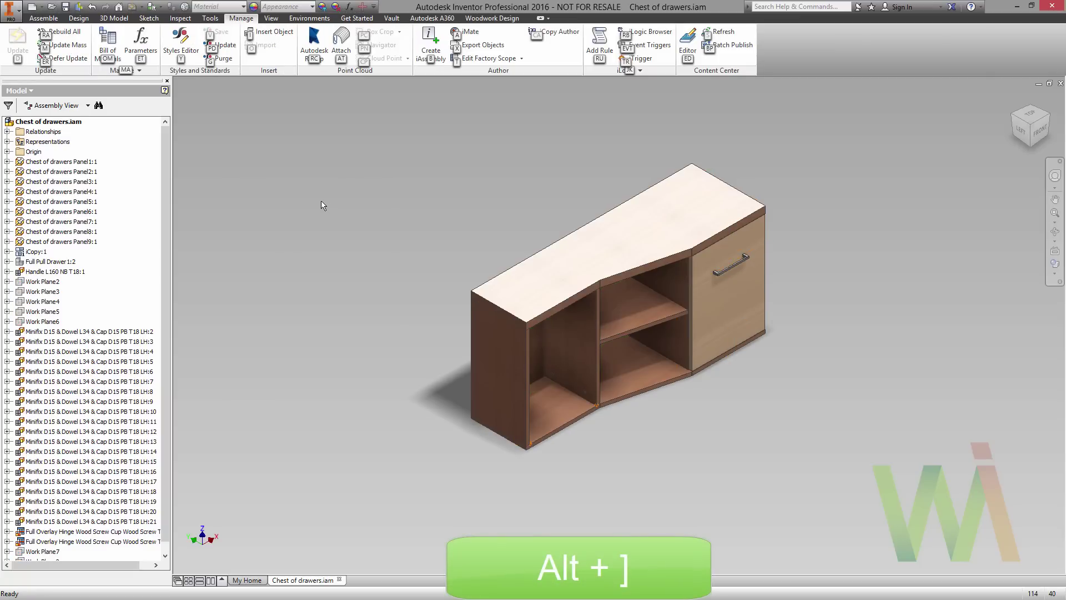
{"action": "left_click", "coordinate": [344, 266]}
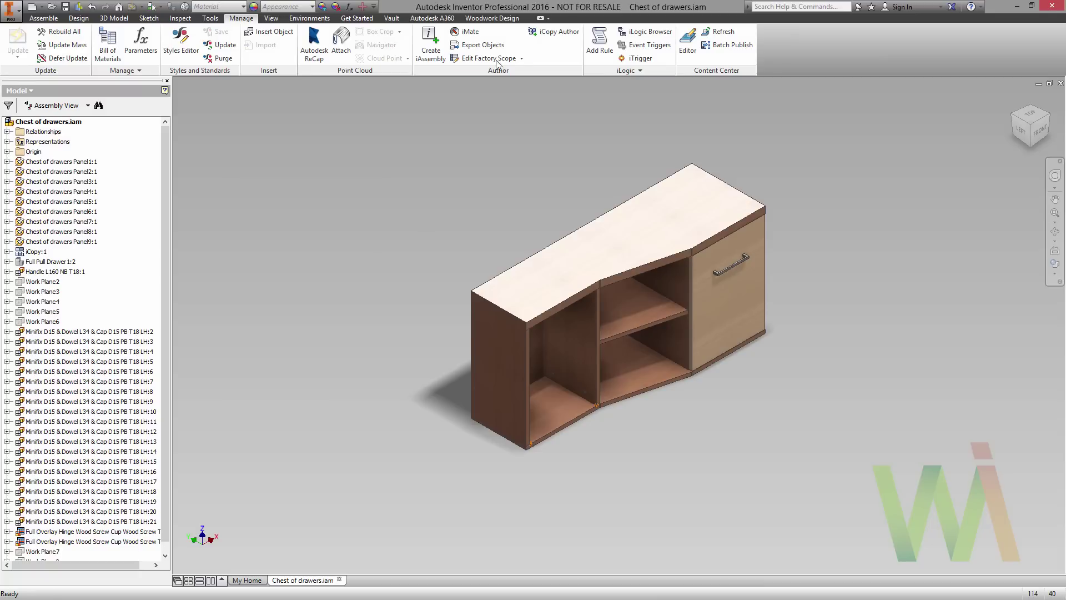
{"action": "left_click", "coordinate": [492, 19]}
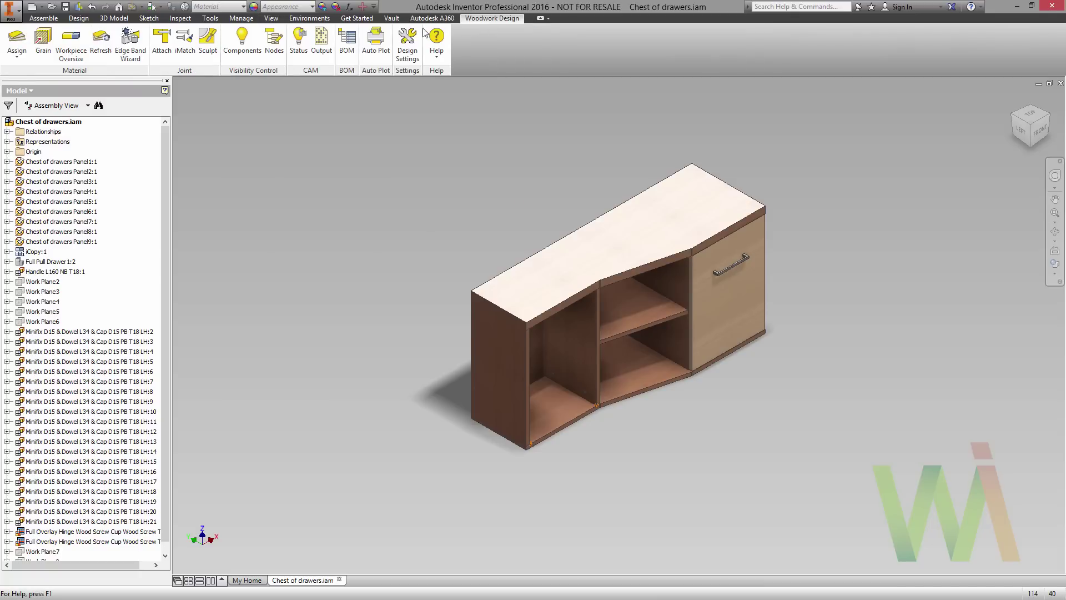
Step: Uncheck Woodwork for Inventor Components Enabled and apply, making the panels translucent to reveal fittings
{"action": "left_click", "coordinate": [255, 38]}
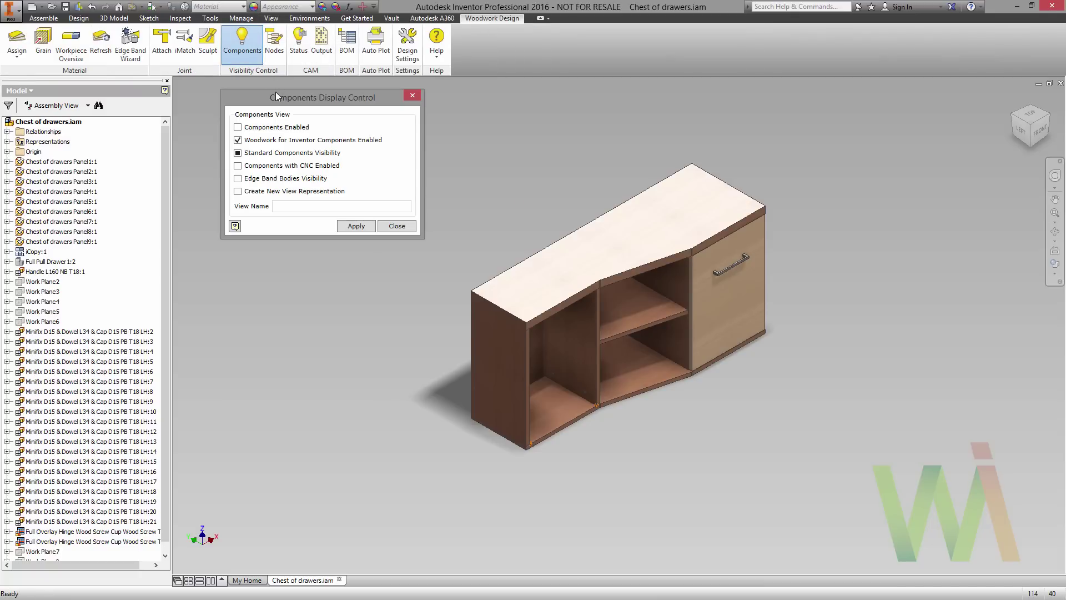
{"action": "left_click", "coordinate": [237, 140]}
{"action": "left_click", "coordinate": [351, 225]}
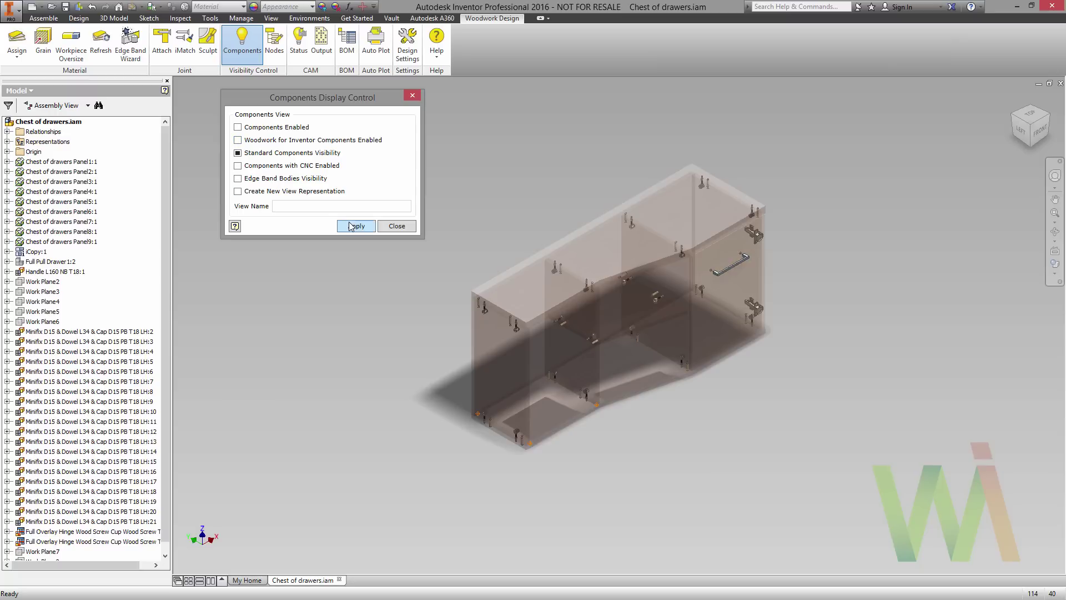
{"action": "scroll", "coordinate": [468, 299], "scroll_direction": "up", "scroll_amount": 3}
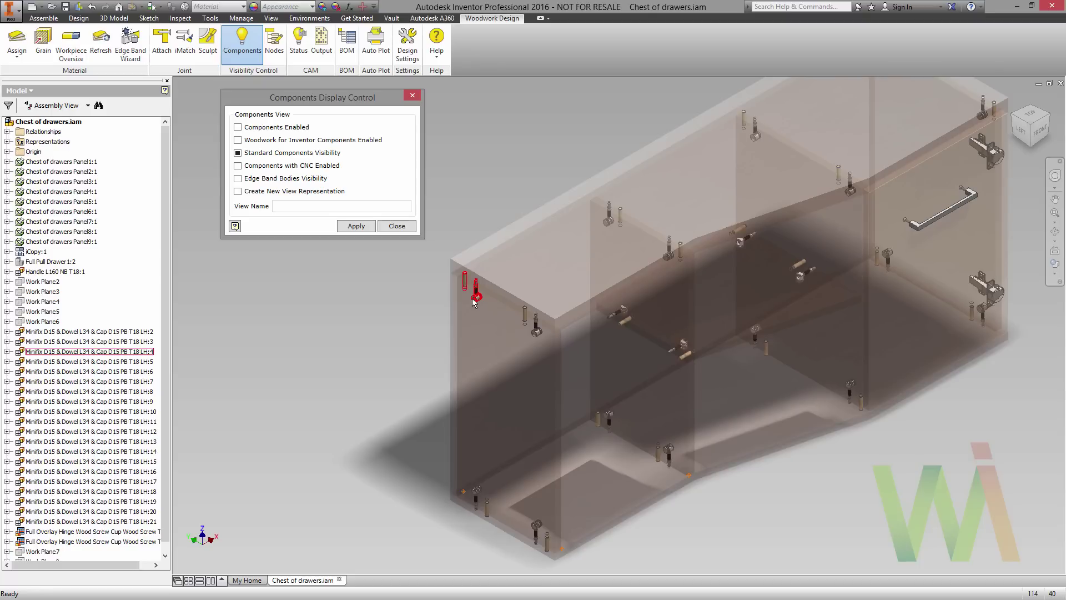
{"action": "left_click", "coordinate": [412, 96]}
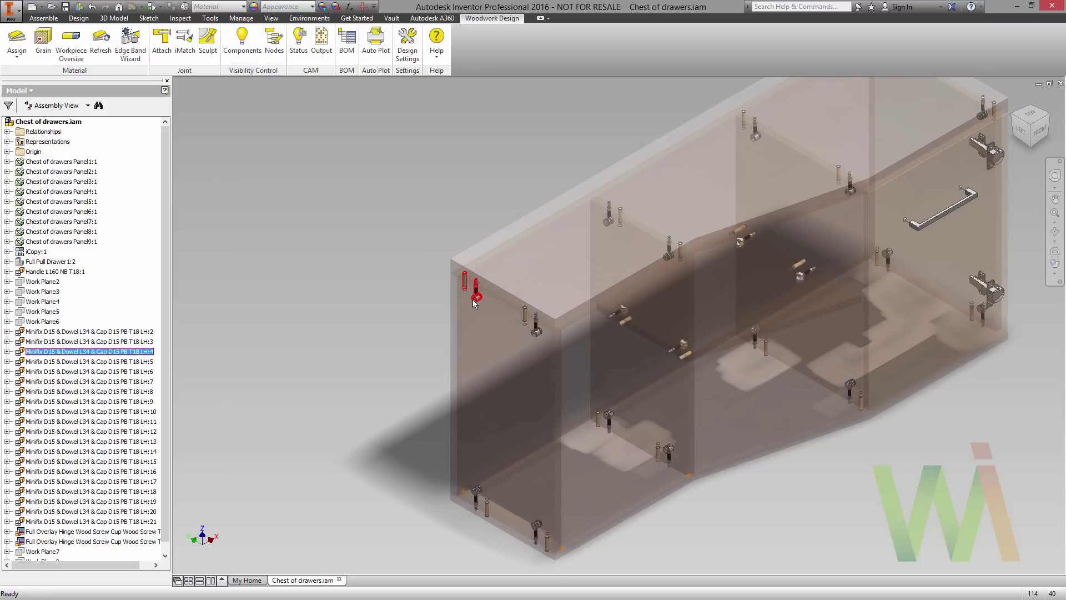
Step: Change the top corner Minifix's Side from Left to Right, producing the RH:4 variant
{"action": "left_click", "coordinate": [461, 284]}
{"action": "scroll", "coordinate": [460, 284], "scroll_direction": "up", "scroll_amount": 3}
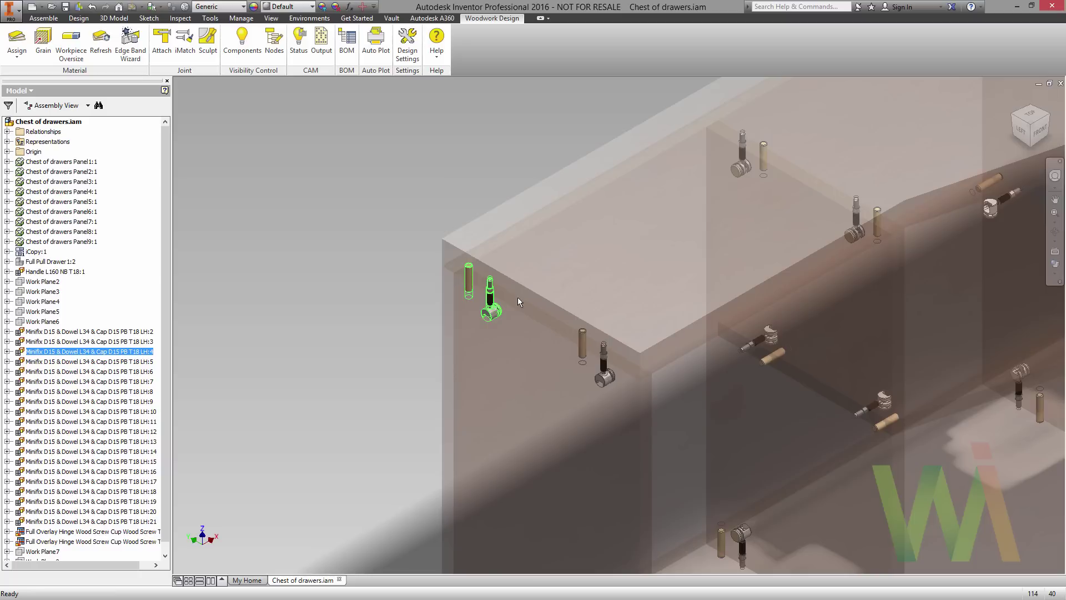
{"action": "right_click", "coordinate": [494, 310]}
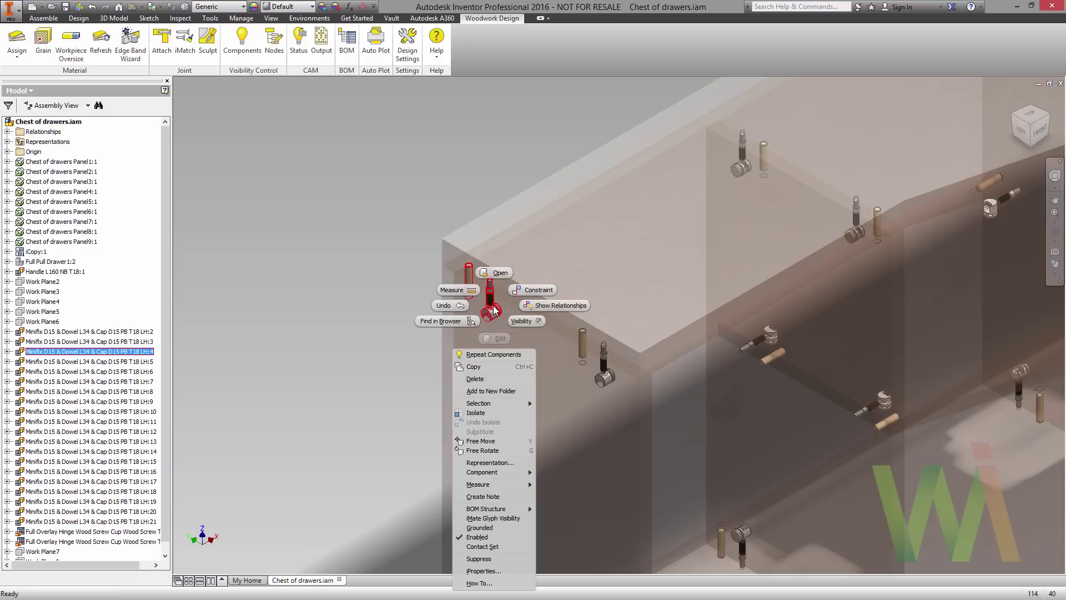
{"action": "left_click", "coordinate": [456, 324]}
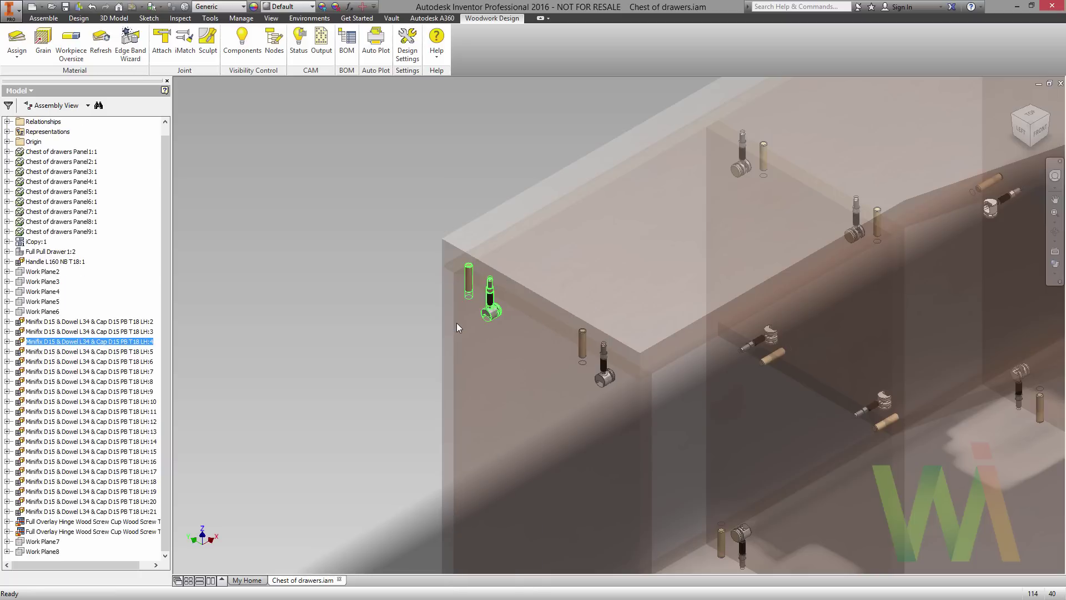
{"action": "left_click", "coordinate": [8, 341]}
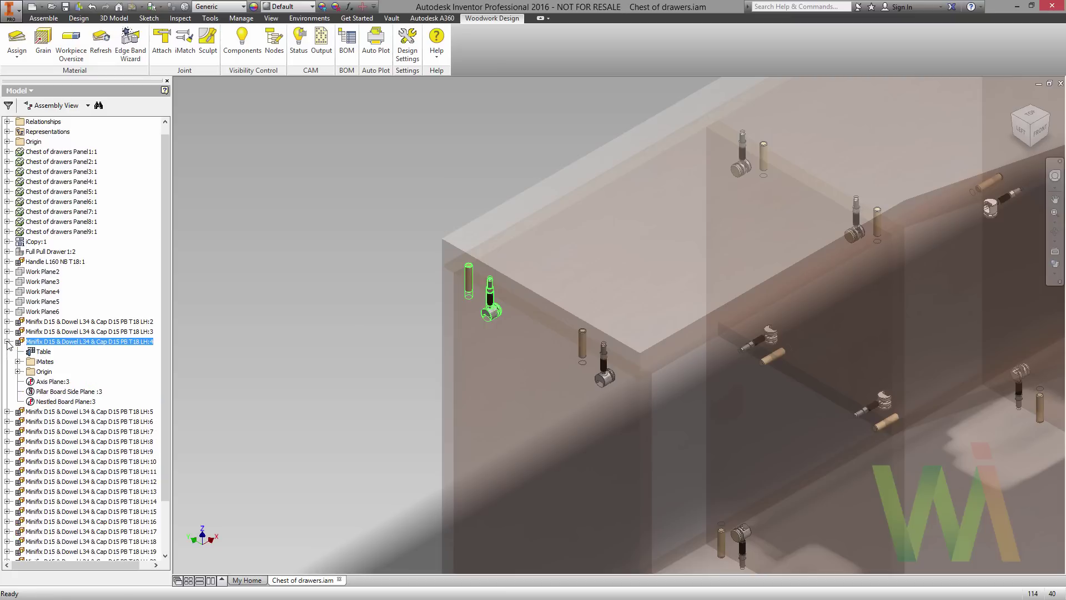
{"action": "right_click", "coordinate": [40, 353]}
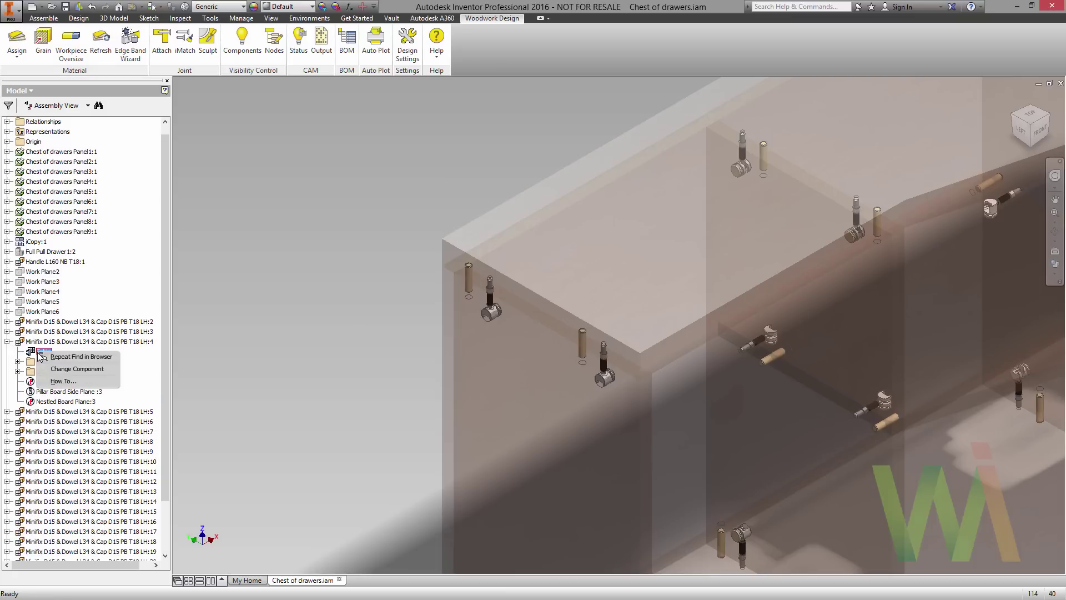
{"action": "left_click", "coordinate": [59, 370]}
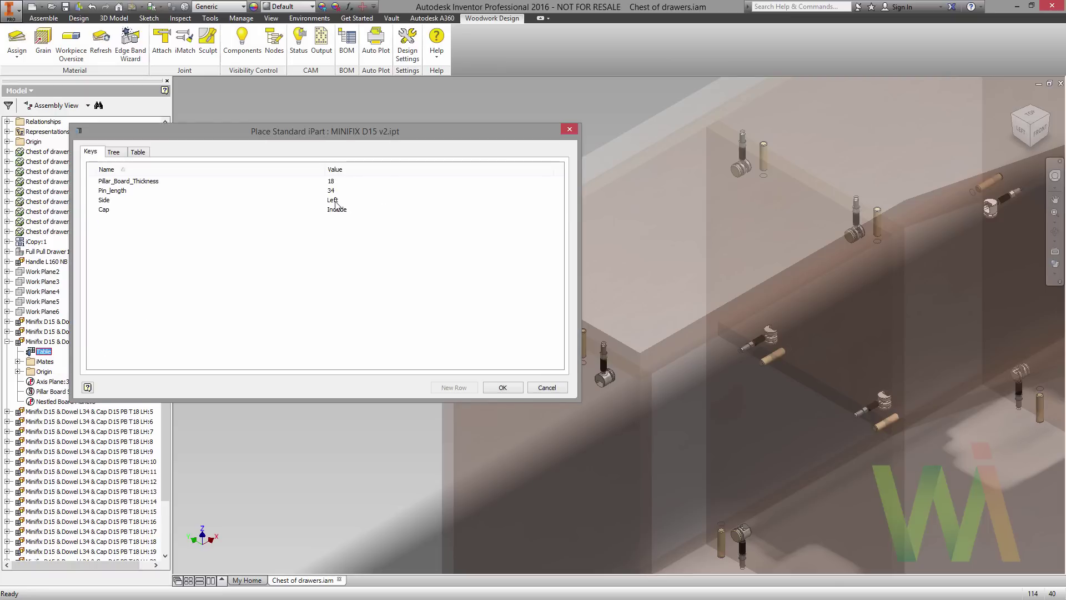
{"action": "left_click", "coordinate": [335, 204]}
{"action": "left_click", "coordinate": [344, 223]}
{"action": "left_click", "coordinate": [500, 387]}
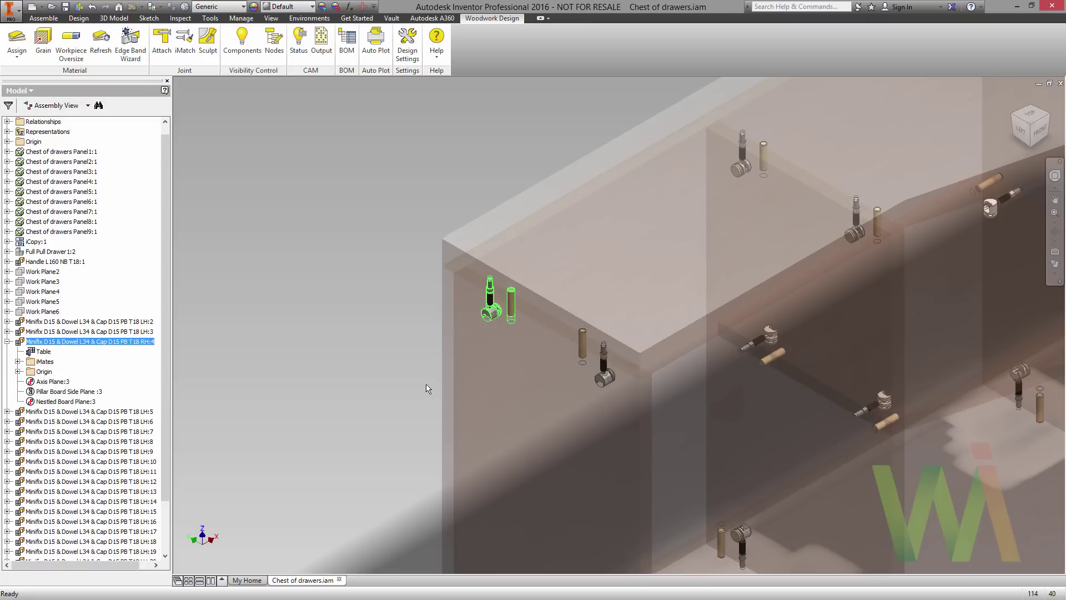
Step: Start iMatch and take the RH:4 Minifix as the template
{"action": "left_click", "coordinate": [255, 190]}
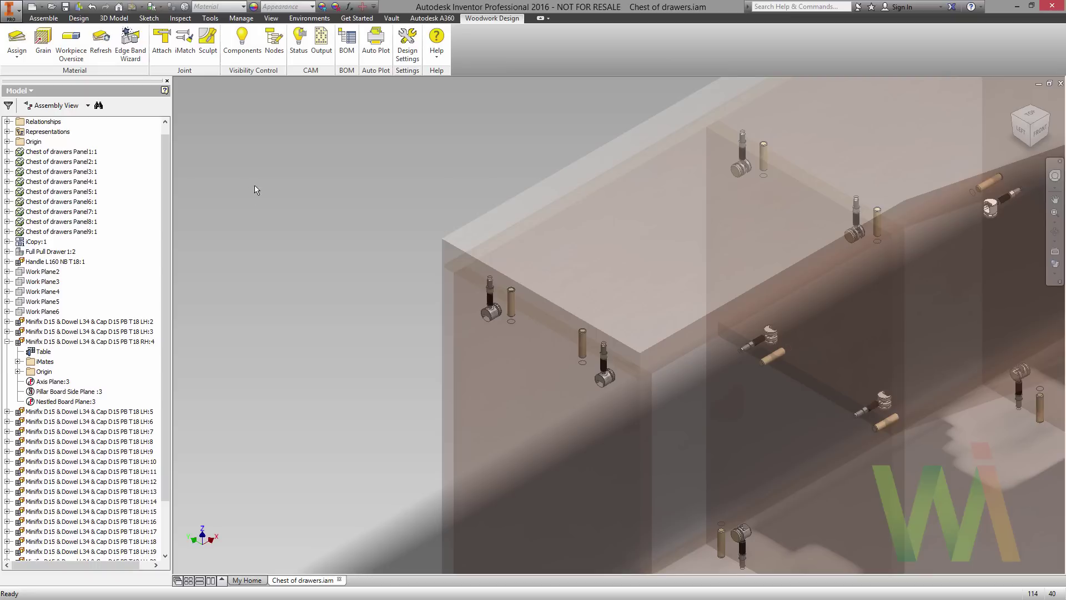
{"action": "left_click", "coordinate": [185, 43]}
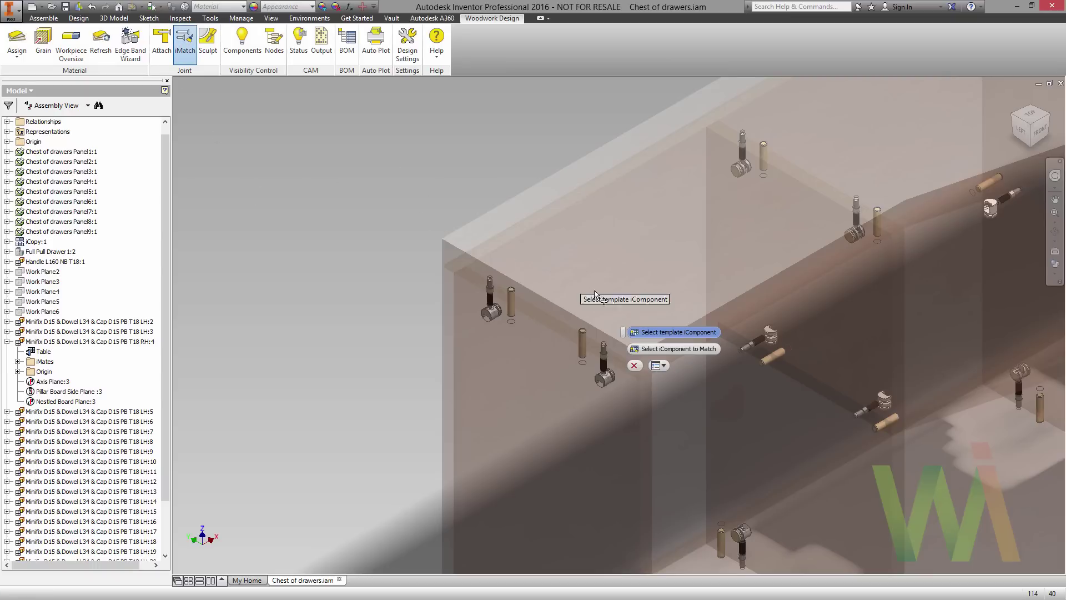
{"action": "left_click_drag", "start_coordinate": [623, 332], "coordinate": [278, 168]}
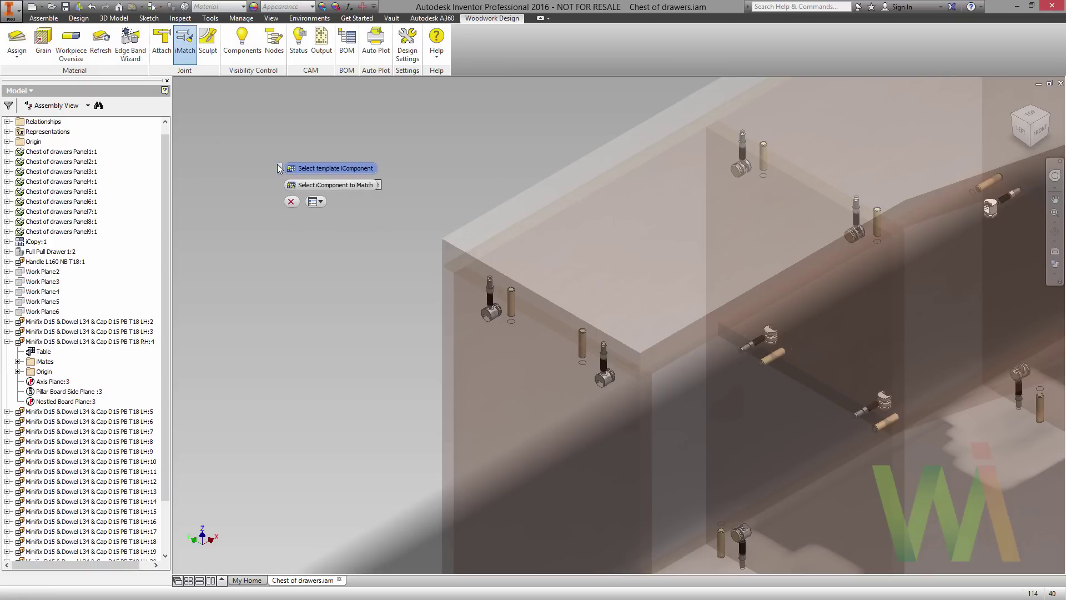
{"action": "left_click", "coordinate": [491, 311]}
{"action": "scroll", "coordinate": [494, 164], "scroll_direction": "down", "scroll_amount": 3}
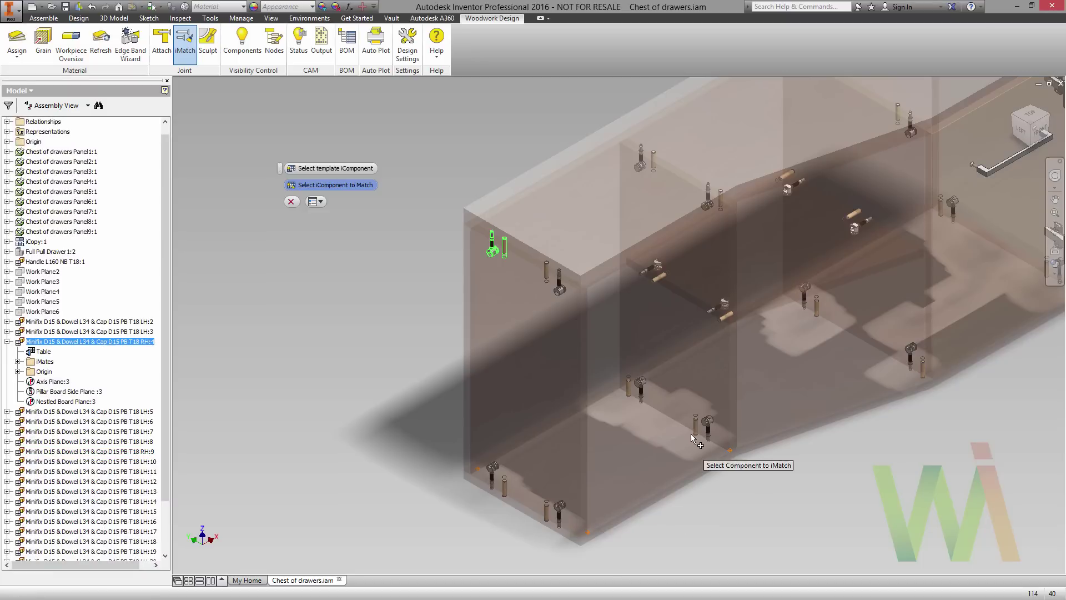
Step: Match seven other Minifix connectors around the cabinet to the right-hand template
{"action": "left_click", "coordinate": [640, 385]}
{"action": "left_click", "coordinate": [655, 257]}
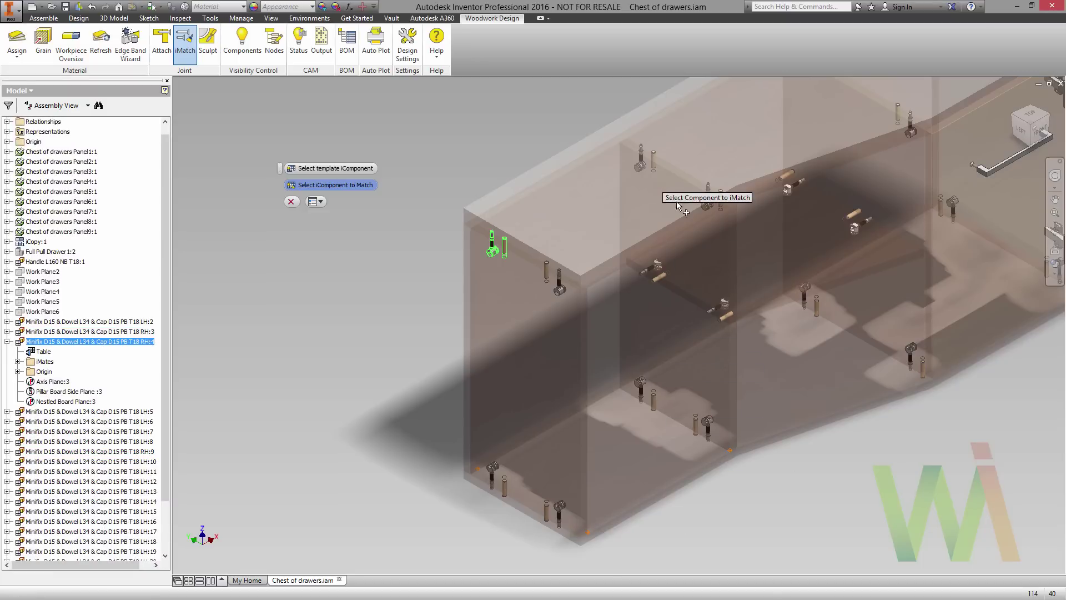
{"action": "left_click", "coordinate": [722, 304]}
{"action": "left_click", "coordinate": [788, 186]}
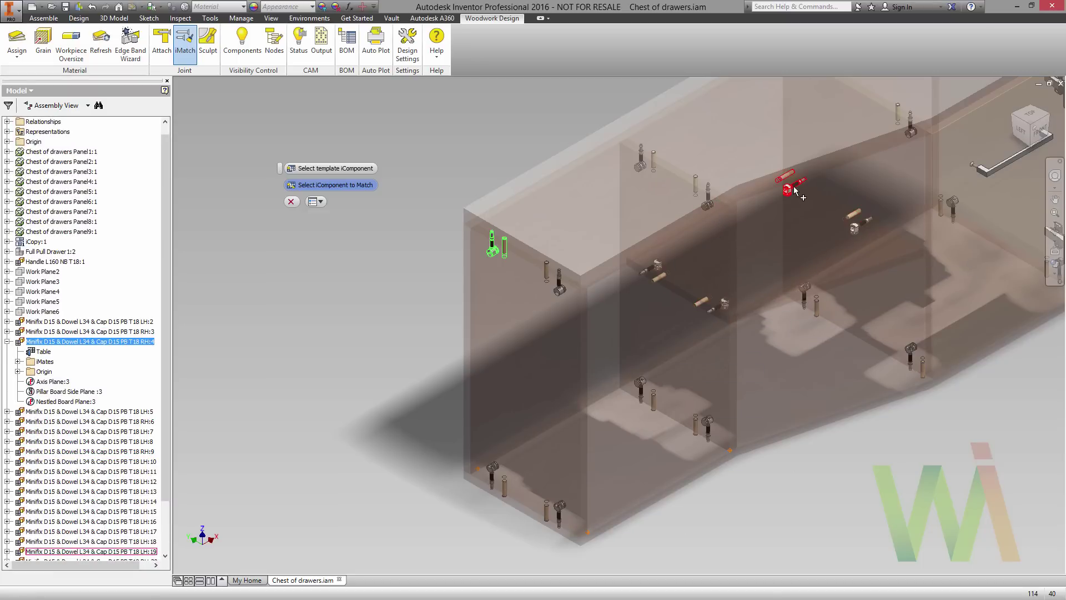
{"action": "left_click", "coordinate": [911, 348]}
{"action": "middle_click_drag", "start_coordinate": [839, 326], "coordinate": [568, 453]}
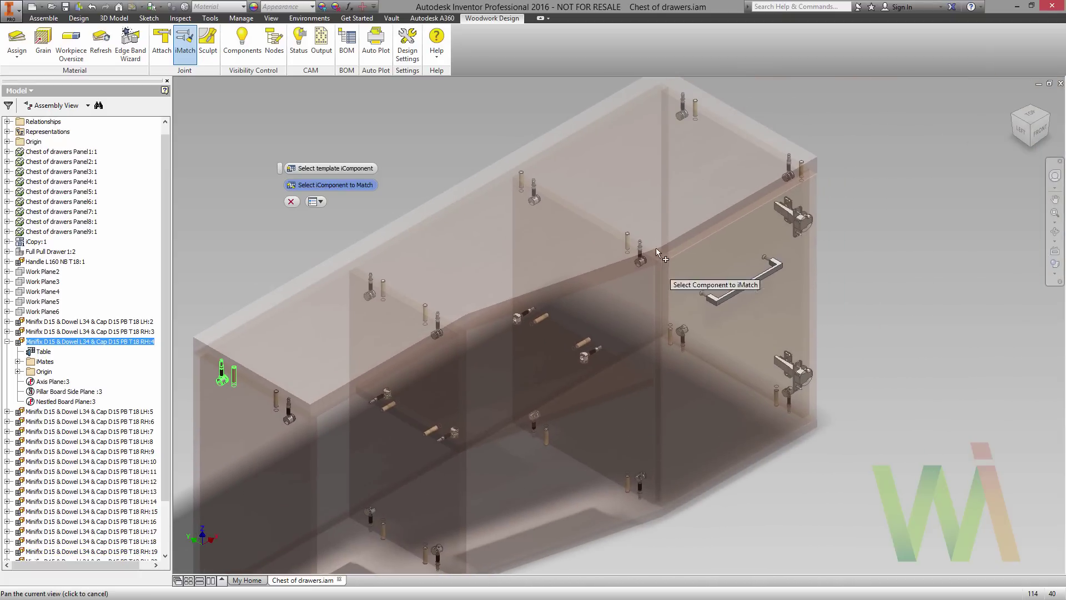
{"action": "left_click", "coordinate": [789, 169]}
{"action": "left_click", "coordinate": [681, 337]}
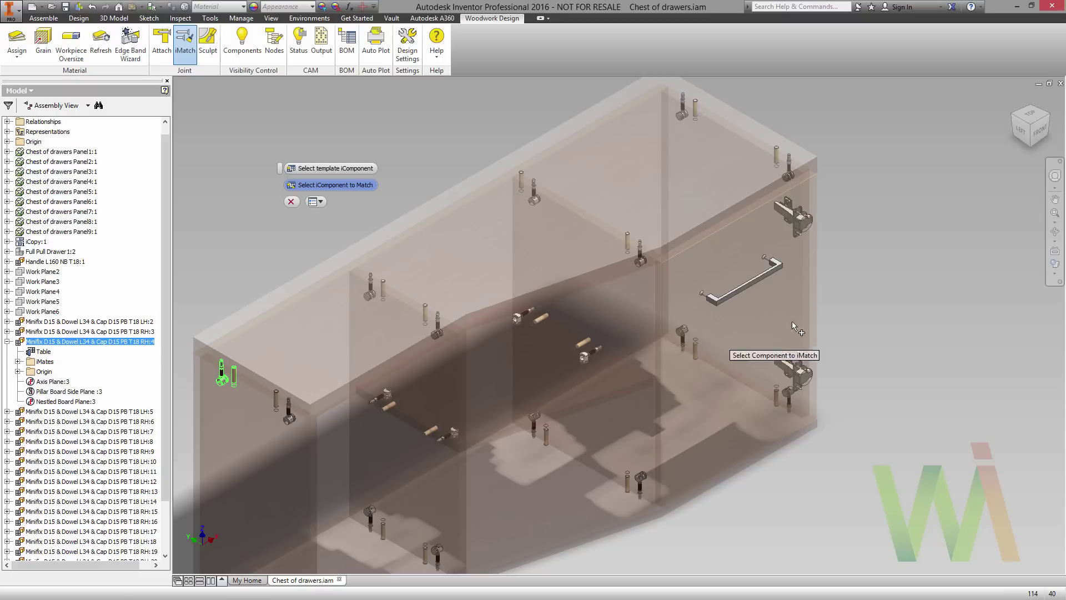
{"action": "middle_click_drag", "start_coordinate": [875, 302], "coordinate": [891, 247]}
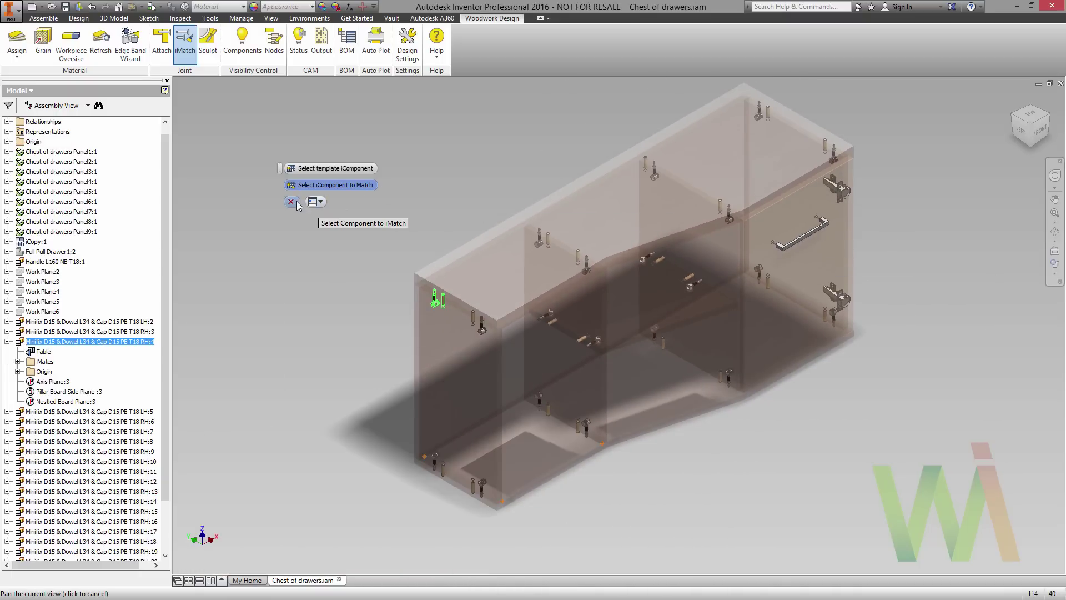
Step: End iMatch and re-enable Woodwork for Inventor Components to show the opaque cabinet
{"action": "key", "text": "Escape"}
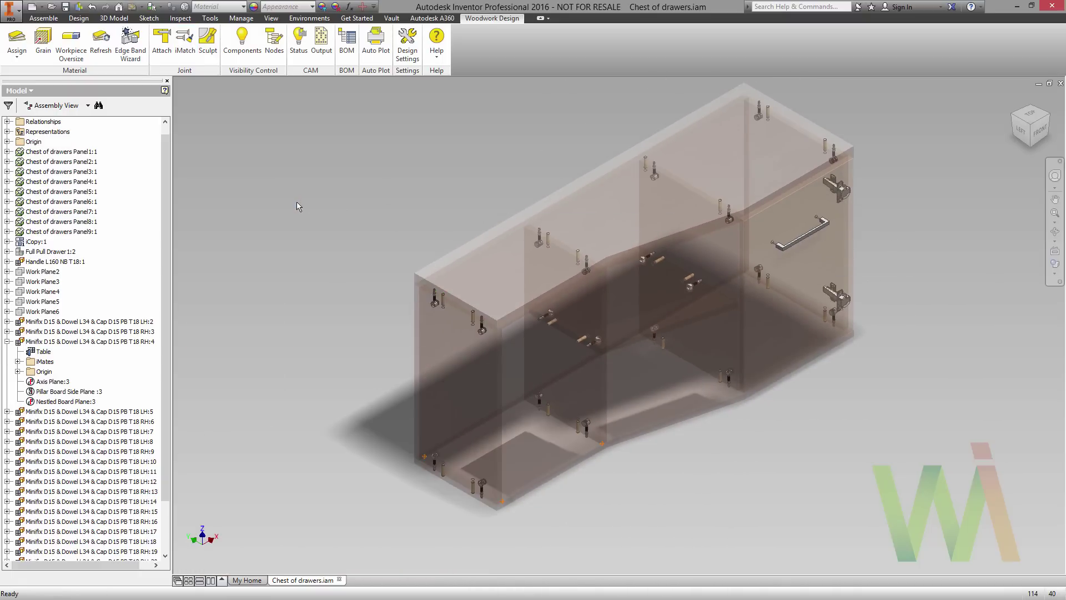
{"action": "left_click", "coordinate": [228, 46]}
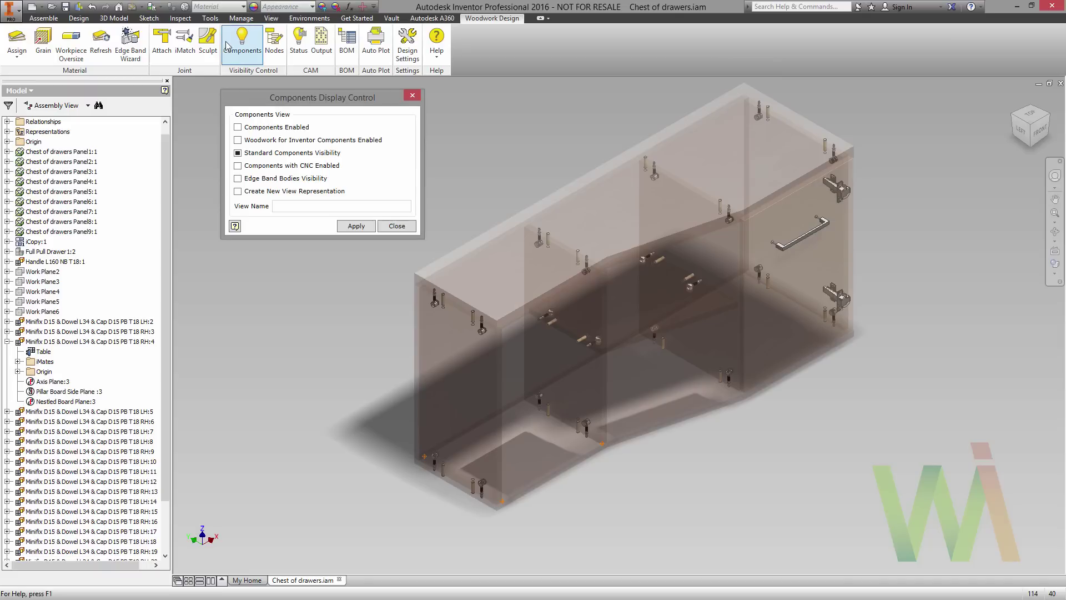
{"action": "left_click", "coordinate": [356, 226]}
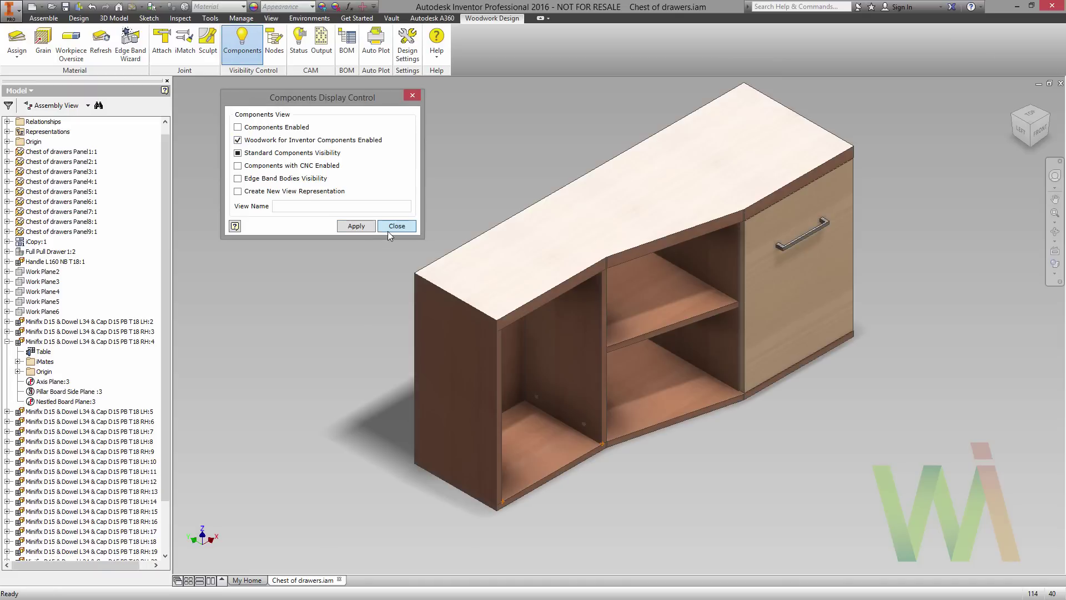
{"action": "left_click", "coordinate": [387, 230]}
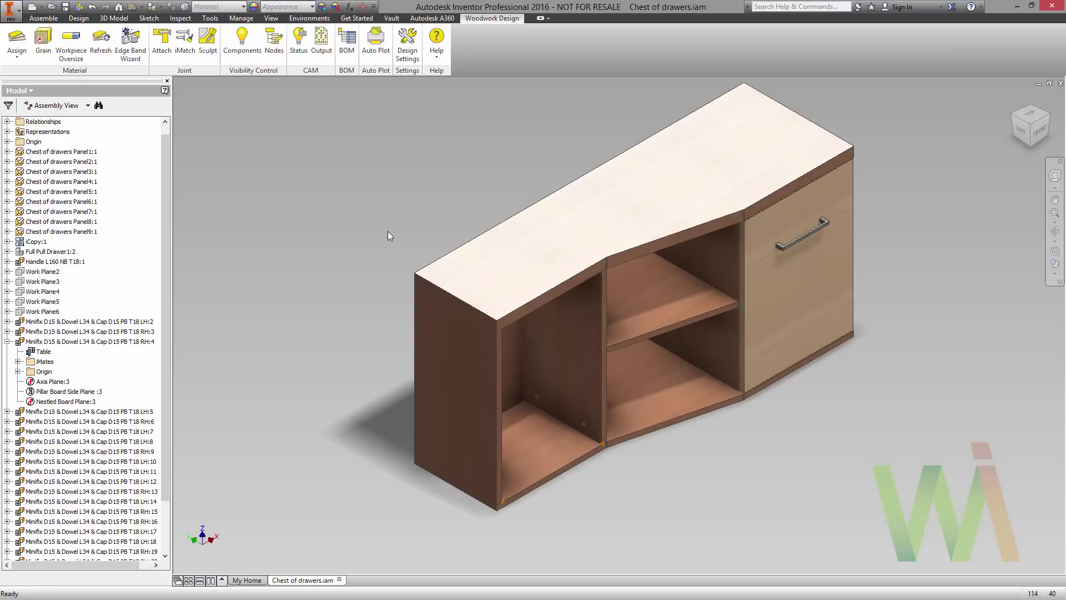
Step: Make Full Pull Drawer1:2 and Full Pull Drawer1:1 visible again
{"action": "double_click", "coordinate": [70, 252]}
{"action": "right_click", "coordinate": [70, 253]}
{"action": "left_click", "coordinate": [110, 442]}
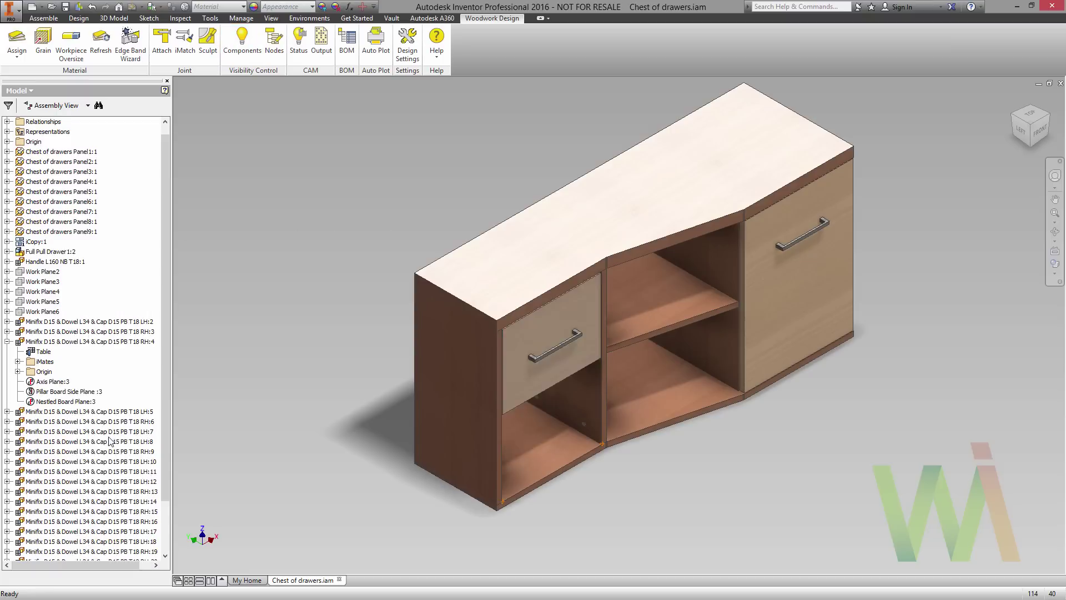
{"action": "left_click", "coordinate": [7, 242]}
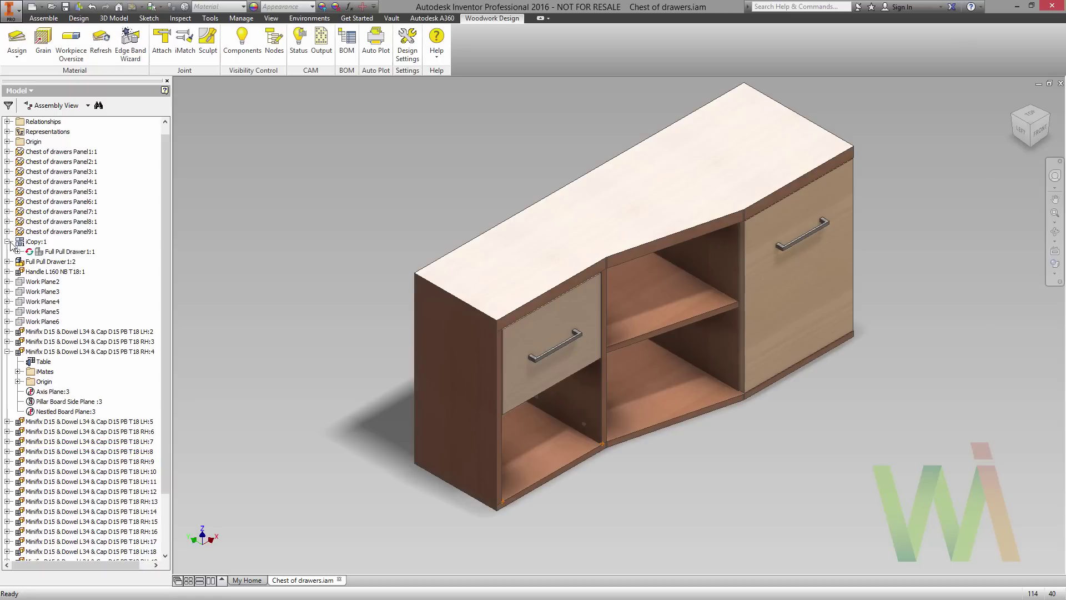
{"action": "right_click", "coordinate": [49, 254]}
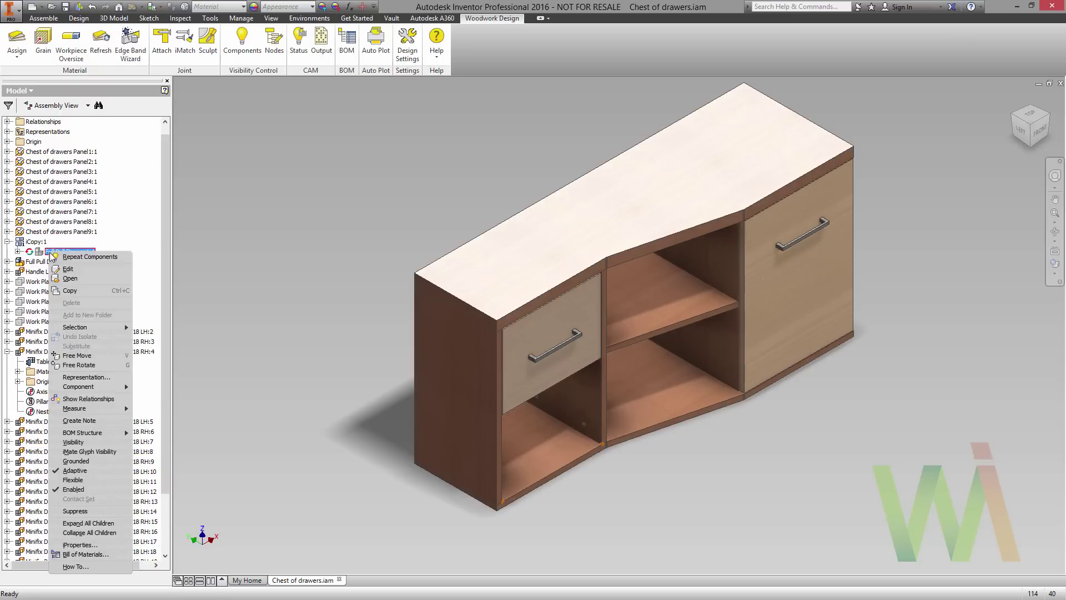
{"action": "left_click", "coordinate": [107, 443]}
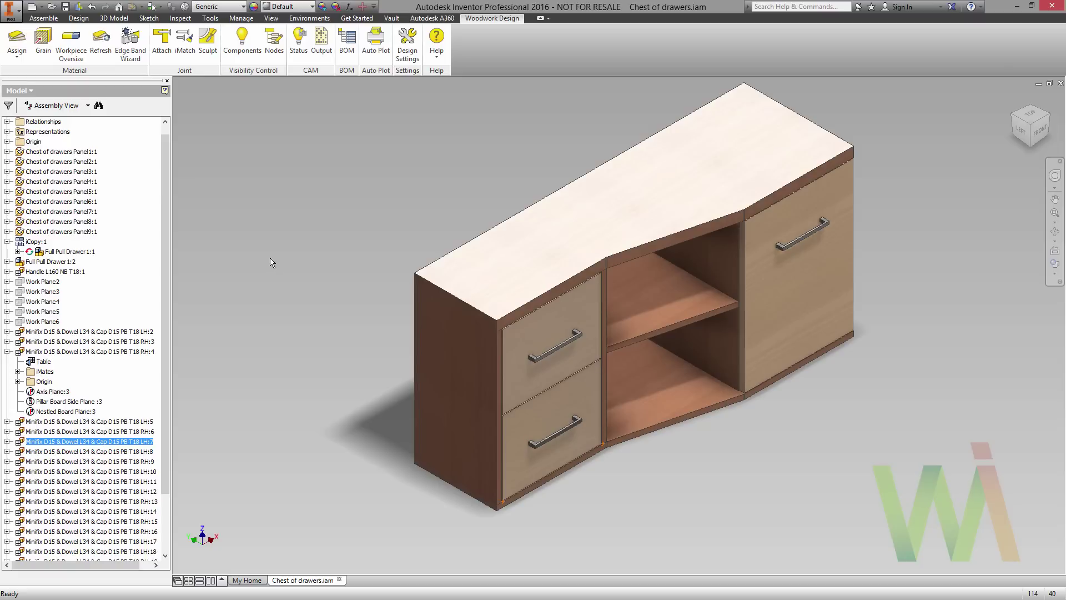
Step: Run Sculpt on the Woodwork Parts, cutting the hardware drill holes into the chest's panels
{"action": "left_click", "coordinate": [207, 51]}
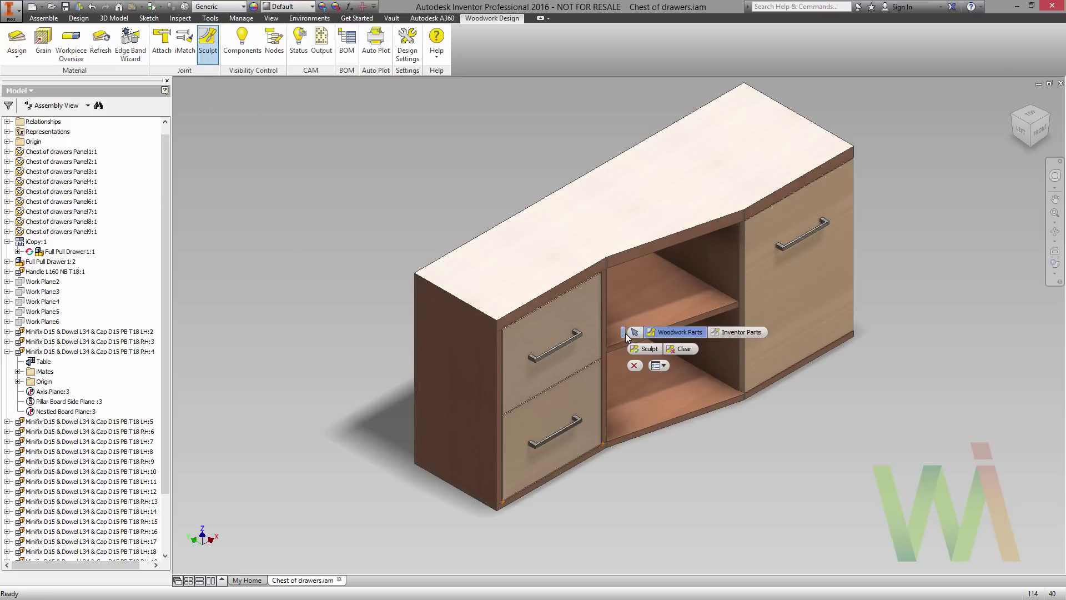
{"action": "mouse_move", "coordinate": [622, 332]}
{"action": "left_mouse_down"}
{"action": "mouse_move", "coordinate": [439, 220]}
{"action": "mouse_move", "coordinate": [294, 166]}
{"action": "left_mouse_up"}
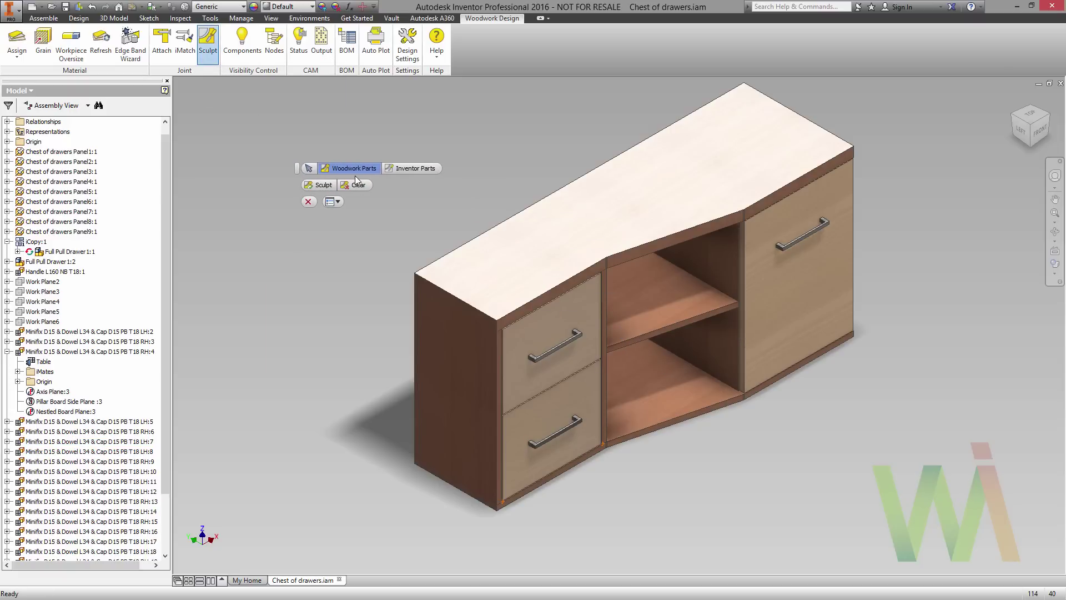
{"action": "left_click", "coordinate": [318, 186]}
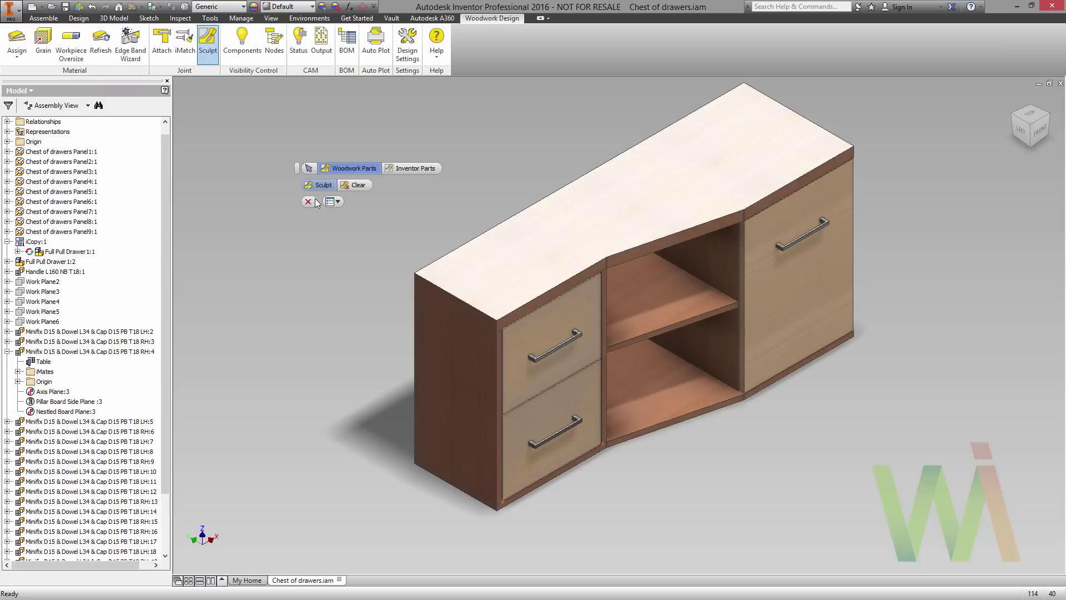
{"action": "left_click", "coordinate": [330, 201]}
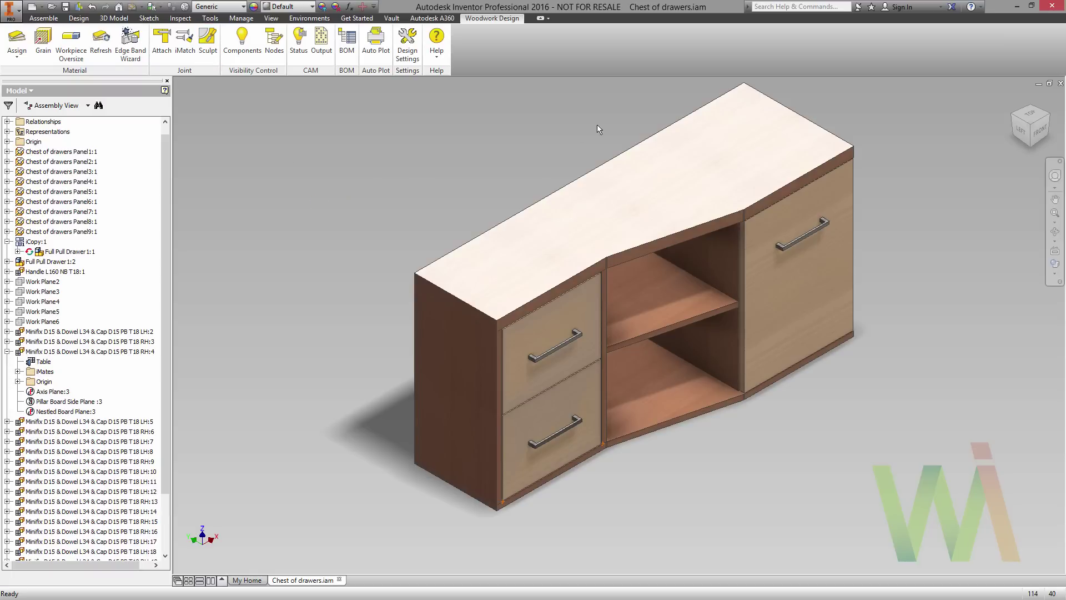
Step: From a rear view, turn off the corner hinge's visibility to expose the drilled Minifix hole beneath it
{"action": "left_click", "coordinate": [1012, 115]}
{"action": "scroll", "coordinate": [556, 115], "scroll_direction": "up", "scroll_amount": 5}
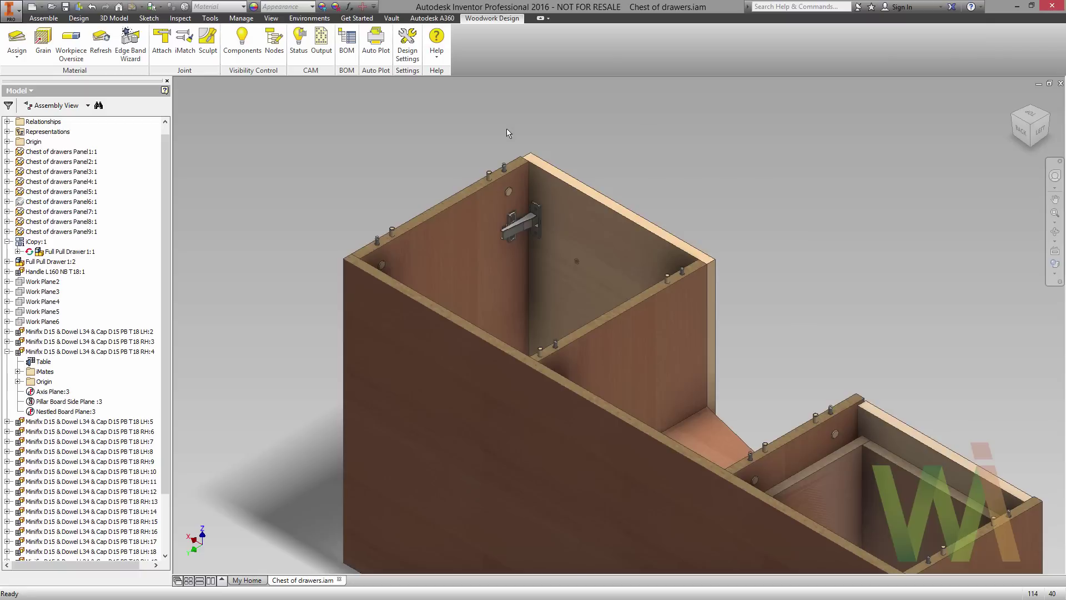
{"action": "right_click", "coordinate": [541, 300]}
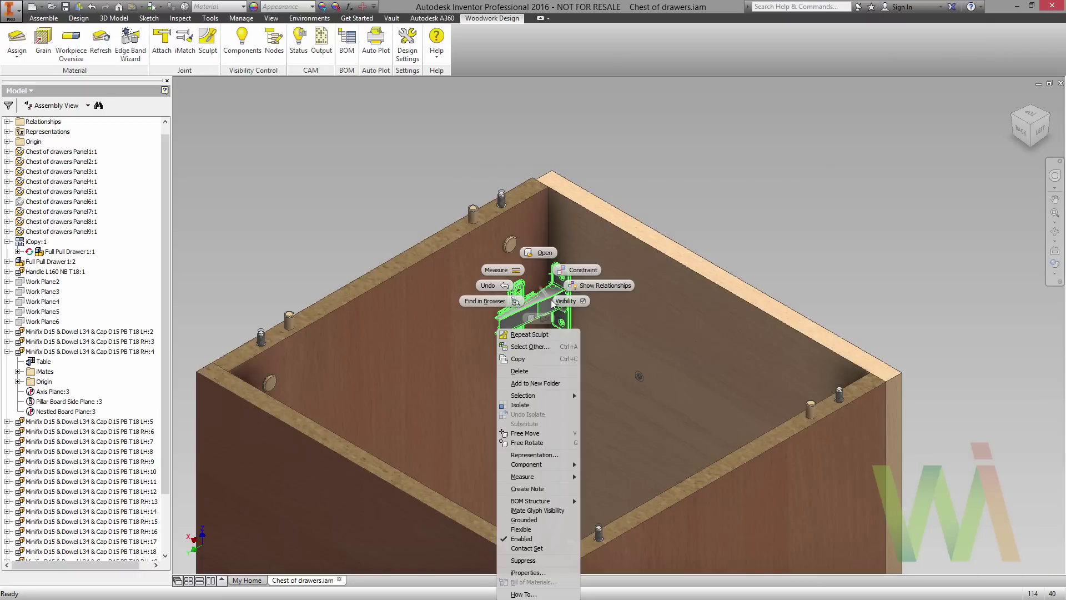
{"action": "left_click", "coordinate": [565, 301]}
{"action": "scroll", "coordinate": [555, 311], "scroll_direction": "up", "scroll_amount": 6}
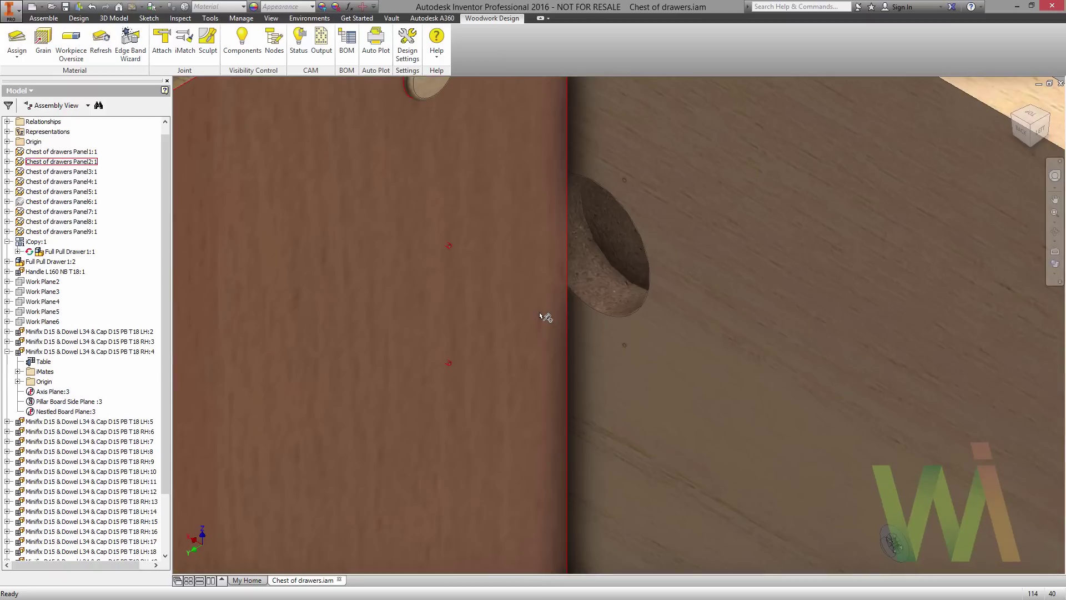